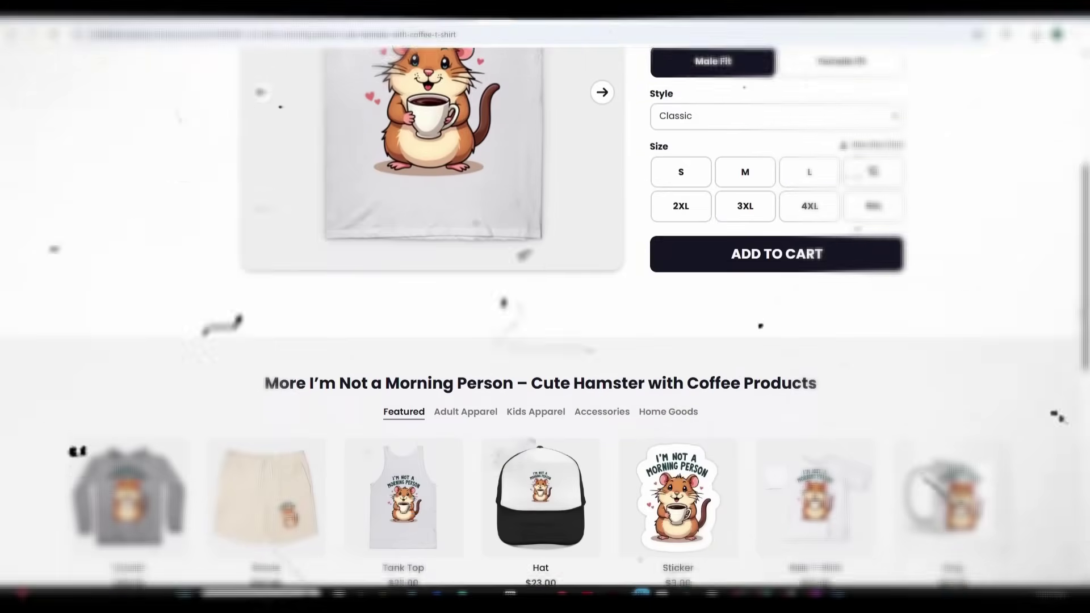
Preview the t-shirt design in Orange and Soft Pink
{"action": "scroll", "coordinate": [545, 306], "scroll_direction": "down", "scroll_amount": 5}
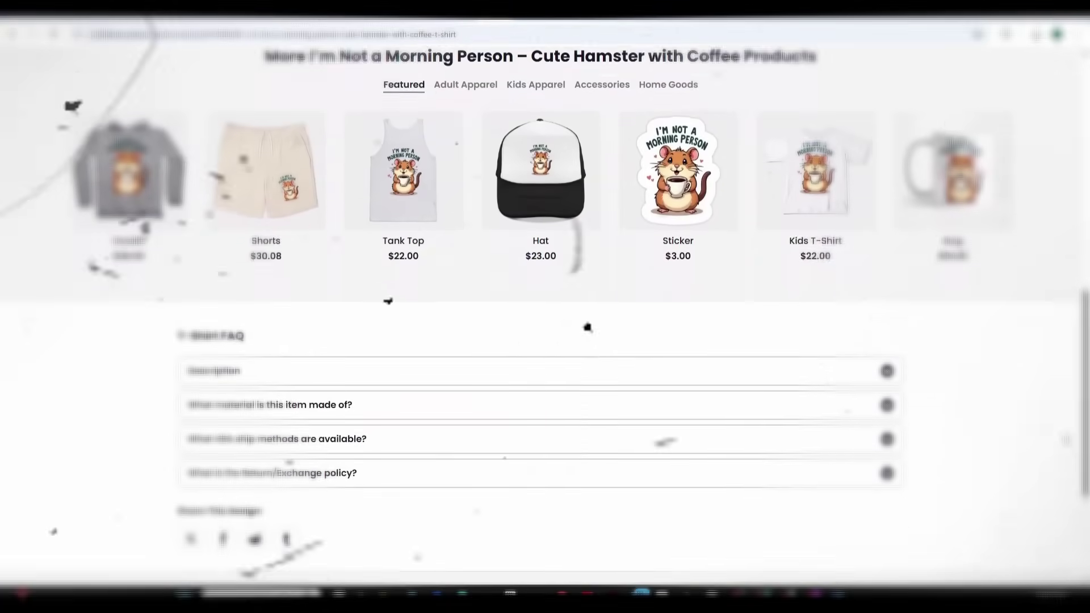
{"action": "scroll", "coordinate": [544, 306], "scroll_direction": "up", "scroll_amount": 2}
{"action": "scroll", "coordinate": [545, 306], "scroll_direction": "up", "scroll_amount": 10}
{"action": "left_click", "coordinate": [731, 242]}
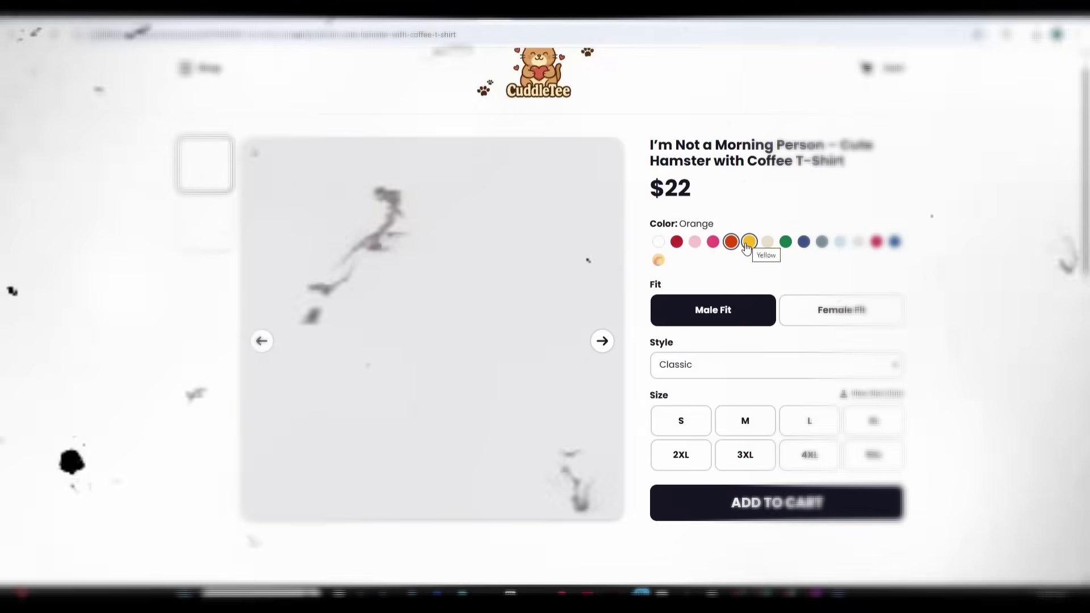
{"action": "left_click", "coordinate": [694, 242]}
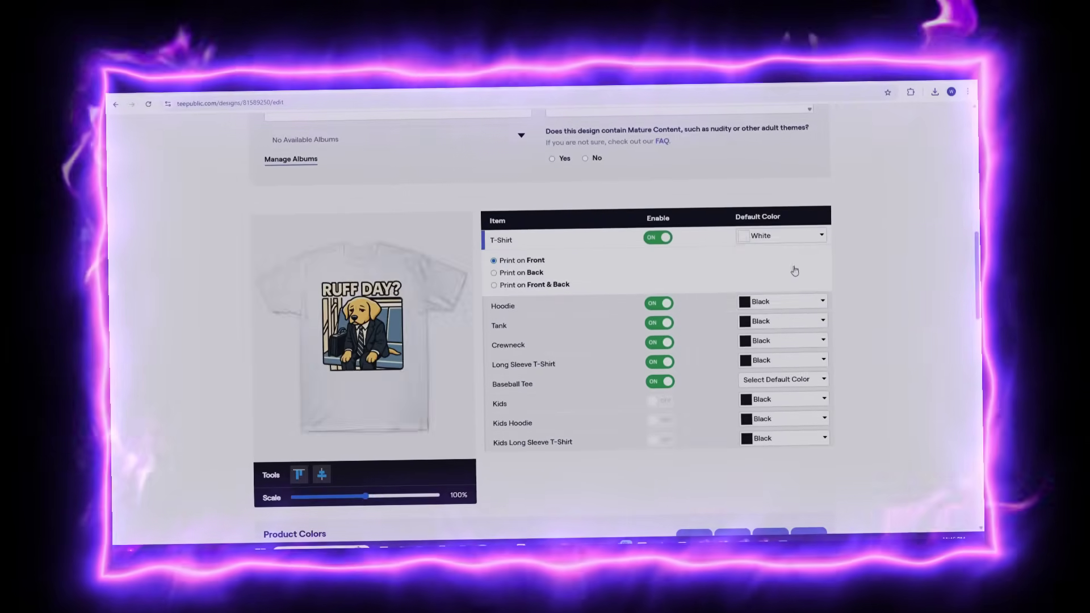
Set default colours: Hoodie and Long Sleeve Red, Tank and Crewneck White, Baseball Tee White/Black
{"action": "left_click", "coordinate": [788, 288]}
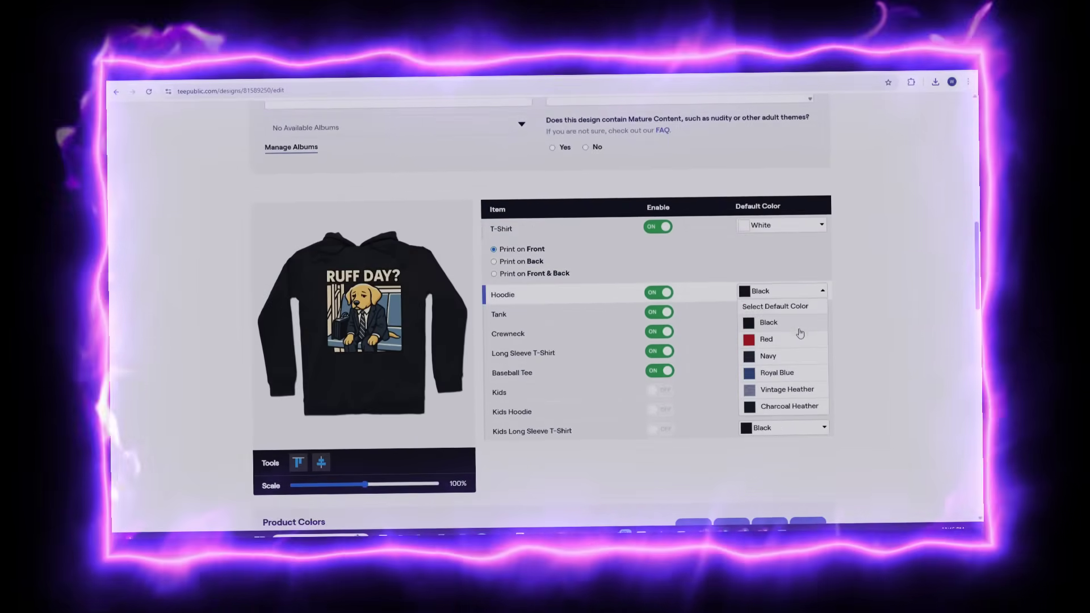
{"action": "left_click", "coordinate": [766, 338]}
{"action": "left_click", "coordinate": [783, 310]}
{"action": "left_click", "coordinate": [767, 345]}
{"action": "left_click", "coordinate": [783, 330]}
{"action": "left_click", "coordinate": [766, 364]}
{"action": "left_click", "coordinate": [783, 350]}
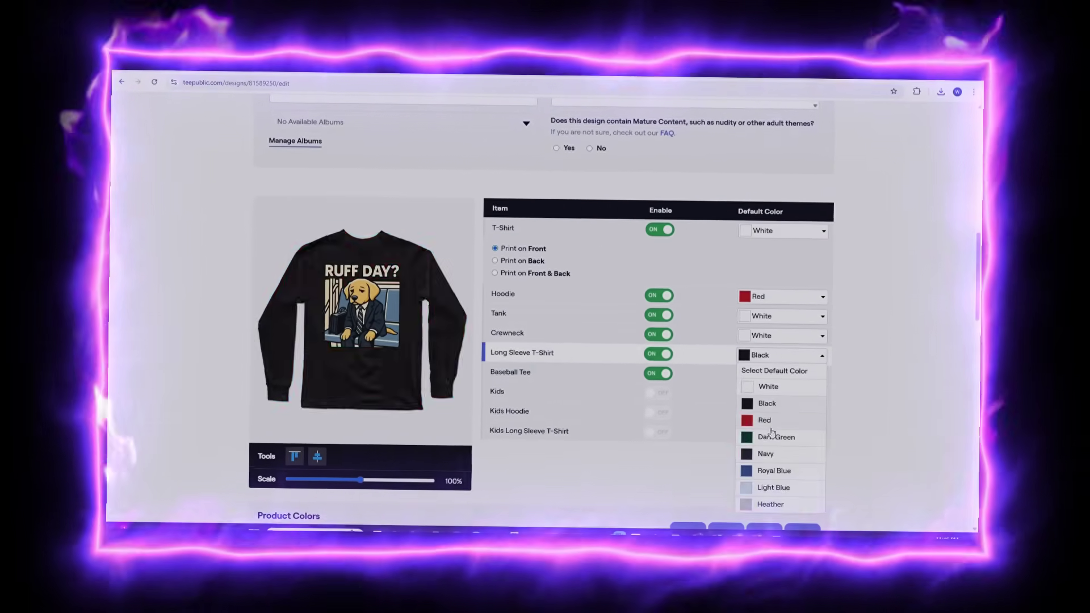
{"action": "left_click", "coordinate": [764, 418]}
{"action": "left_click", "coordinate": [783, 372]}
{"action": "left_click", "coordinate": [777, 403]}
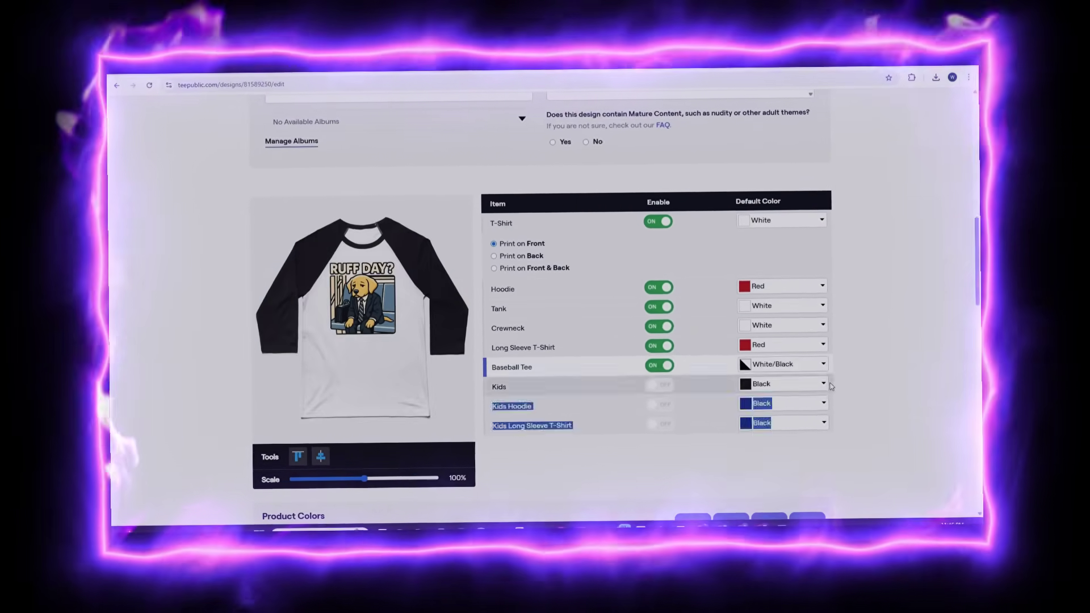
{"action": "left_click", "coordinate": [822, 401]}
{"action": "left_click", "coordinate": [823, 421]}
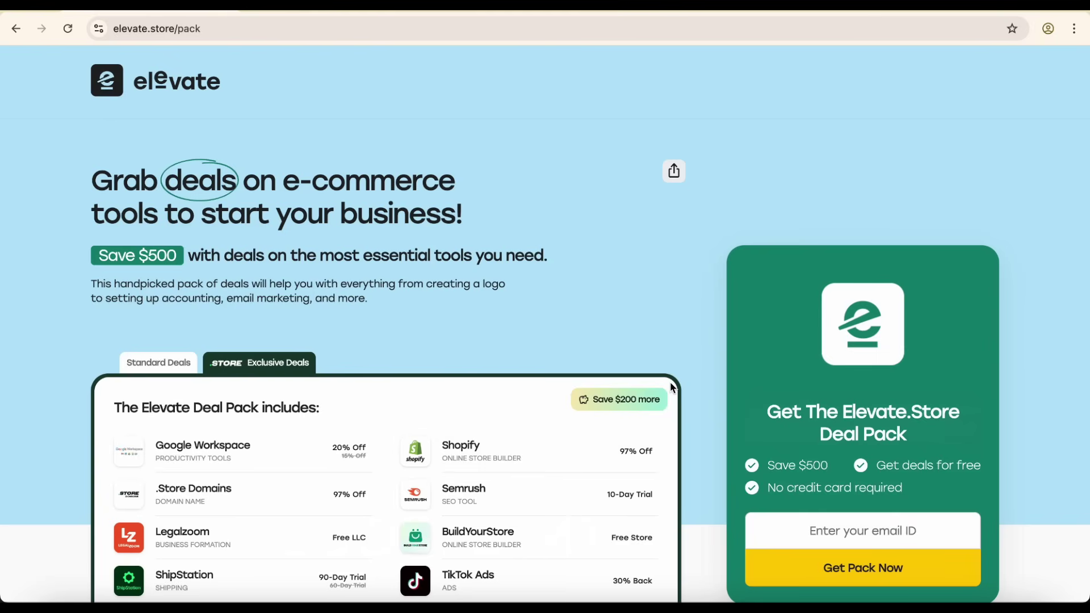
{"action": "scroll", "coordinate": [672, 388], "scroll_direction": "down", "scroll_amount": 3}
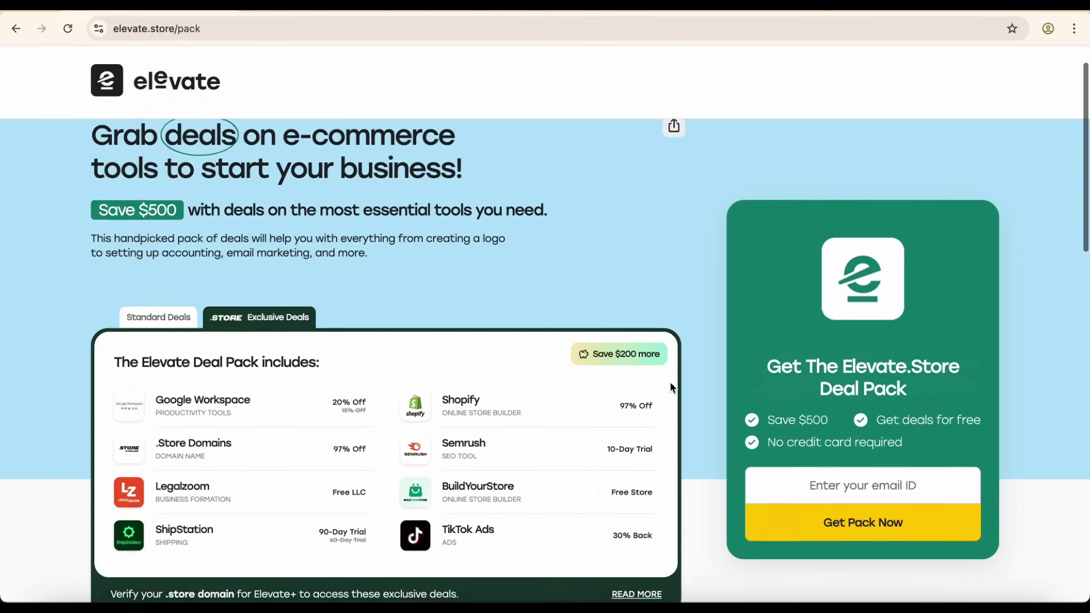
{"action": "scroll", "coordinate": [672, 388], "scroll_direction": "down", "scroll_amount": 4}
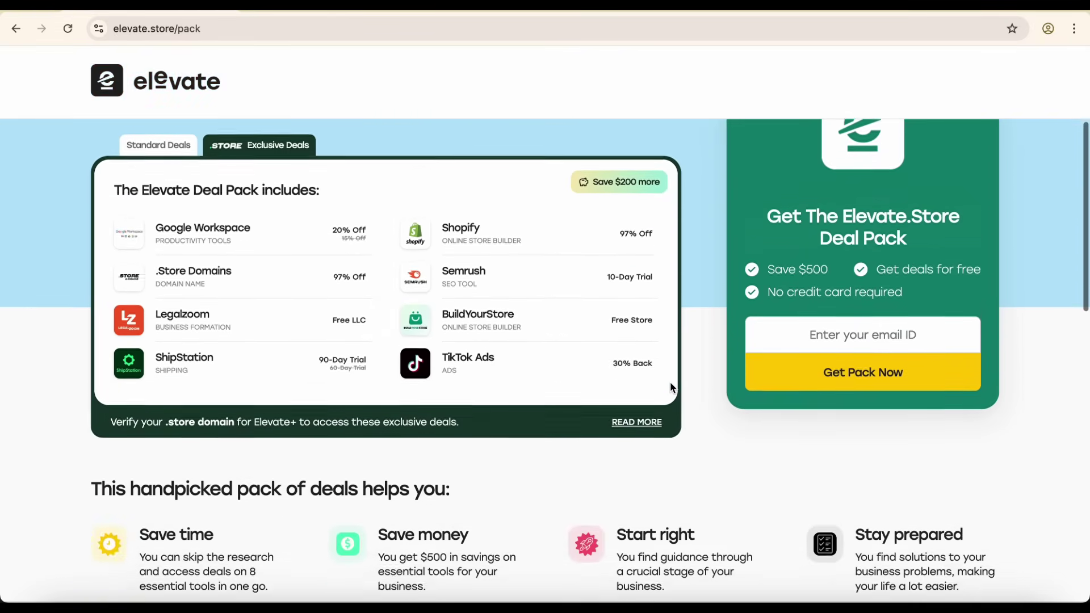
{"action": "scroll", "coordinate": [671, 387], "scroll_direction": "down", "scroll_amount": 3}
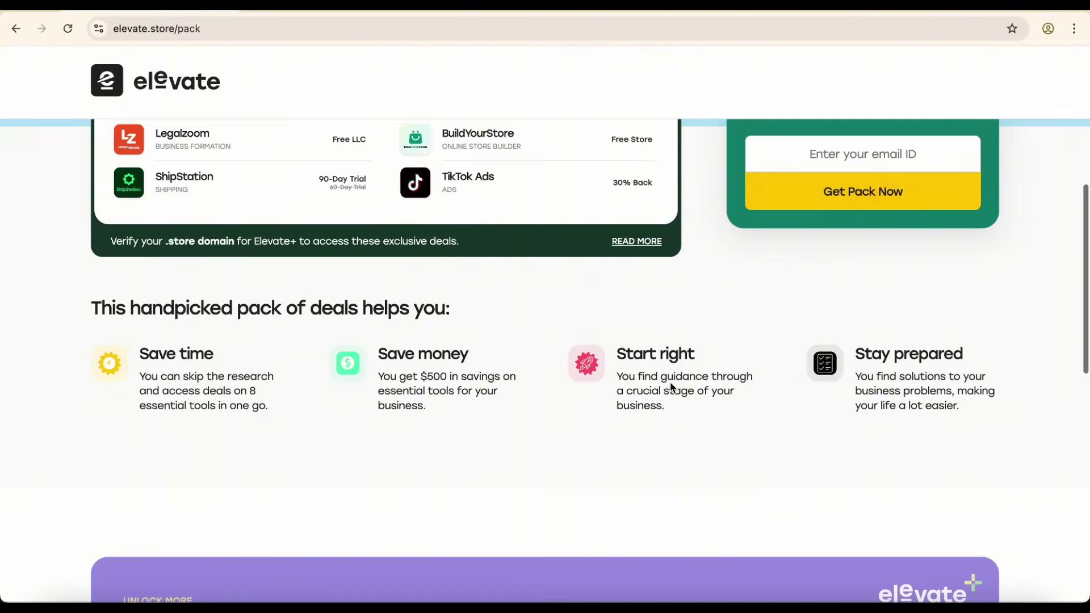
{"action": "scroll", "coordinate": [671, 388], "scroll_direction": "down", "scroll_amount": 5}
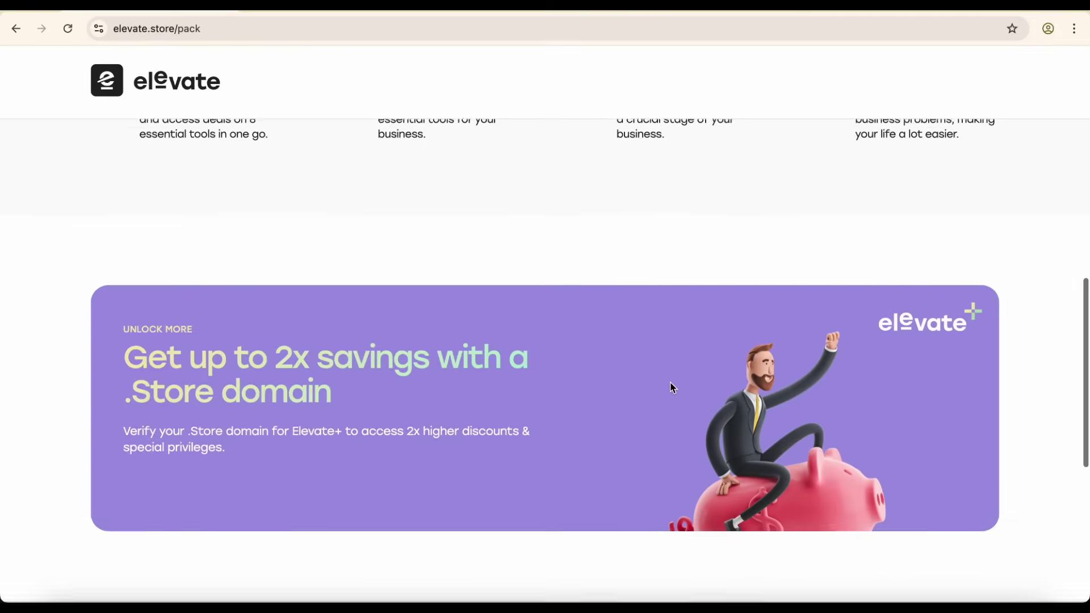
{"action": "scroll", "coordinate": [672, 387], "scroll_direction": "down", "scroll_amount": 4}
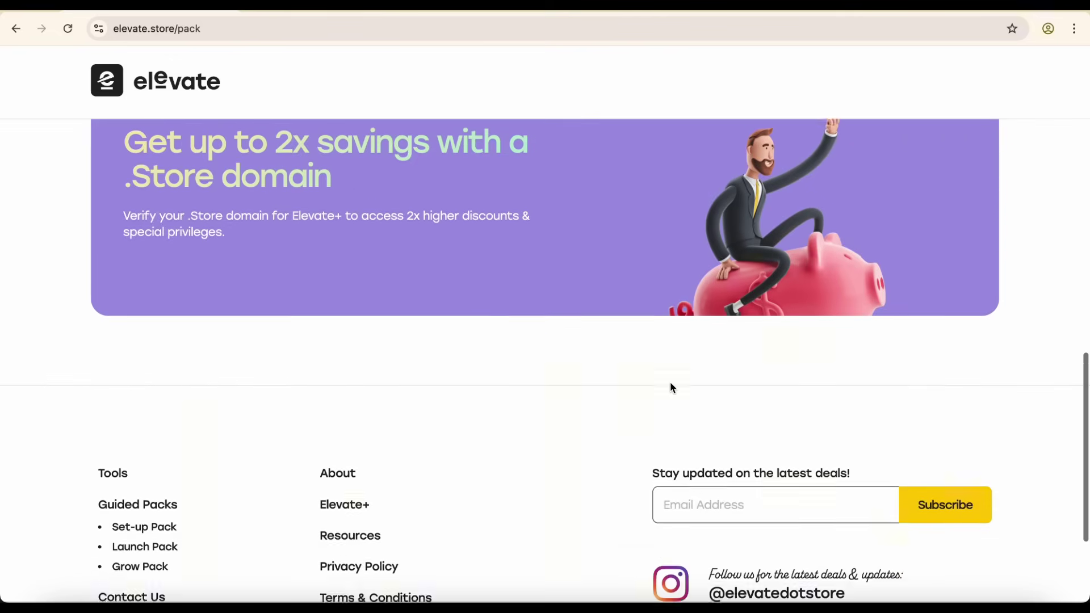
{"action": "scroll", "coordinate": [671, 386], "scroll_direction": "down", "scroll_amount": 2}
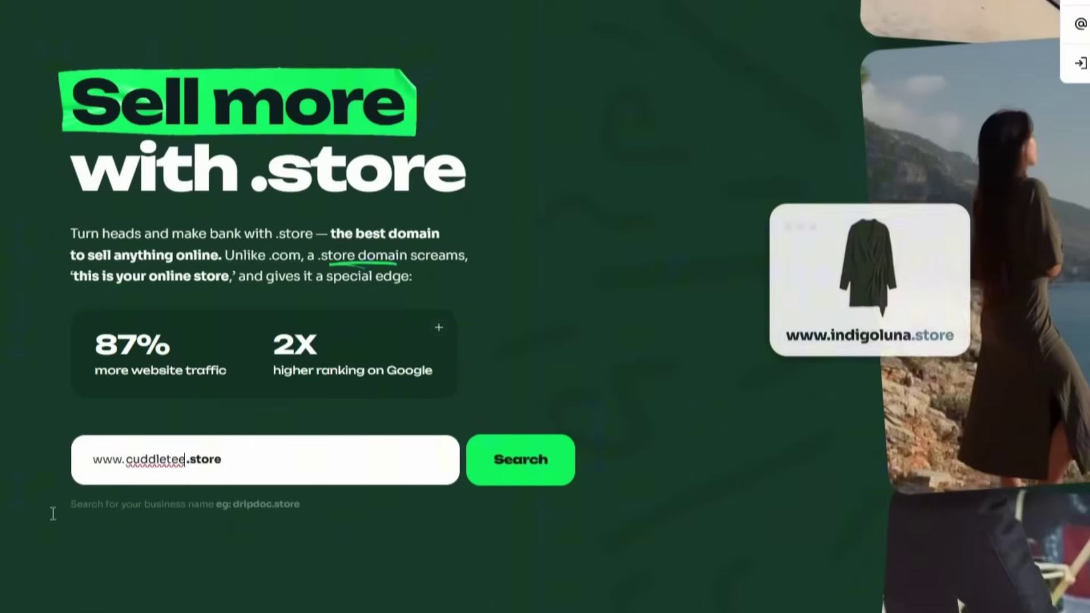
Correct the search to cuddletee, add cuddletee.store to the cart, and proceed to review-and-pay
{"action": "key", "text": "BackSpace"}
{"action": "type", "text": "e"}
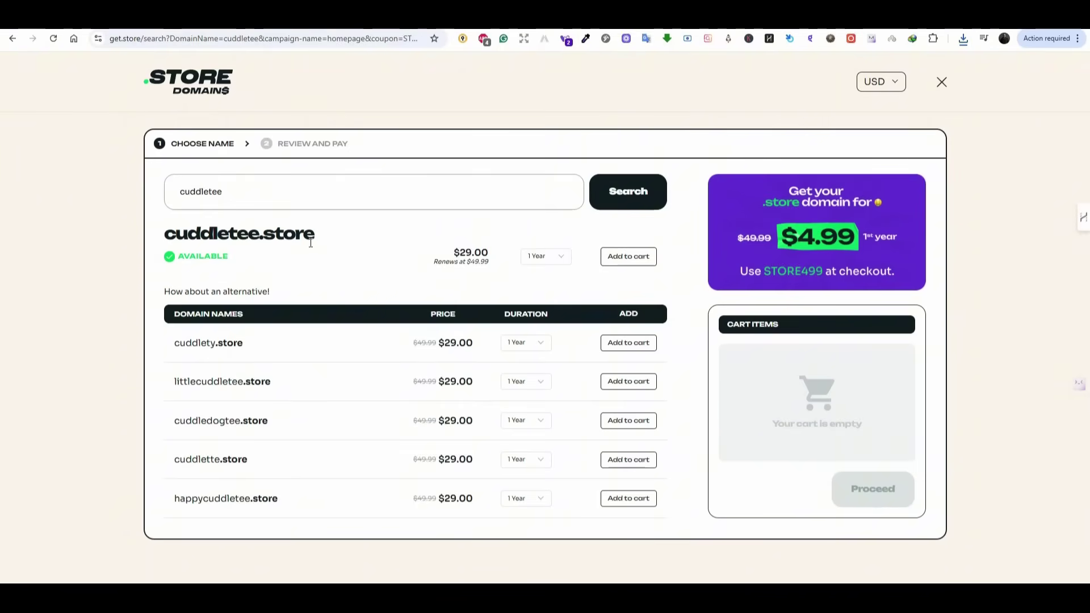
{"action": "left_click", "coordinate": [631, 258]}
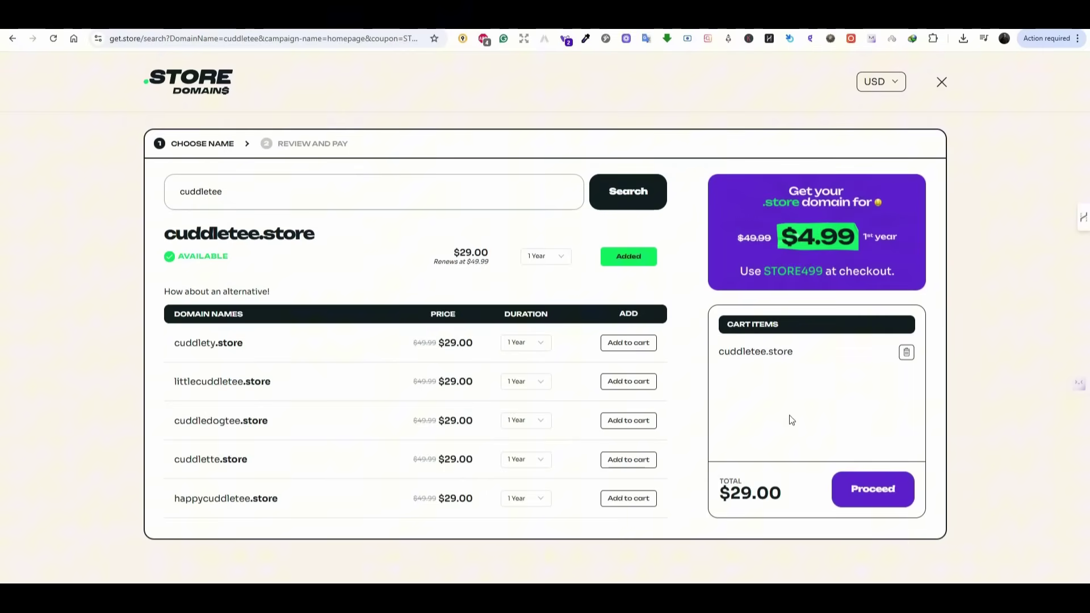
{"action": "left_click", "coordinate": [872, 485]}
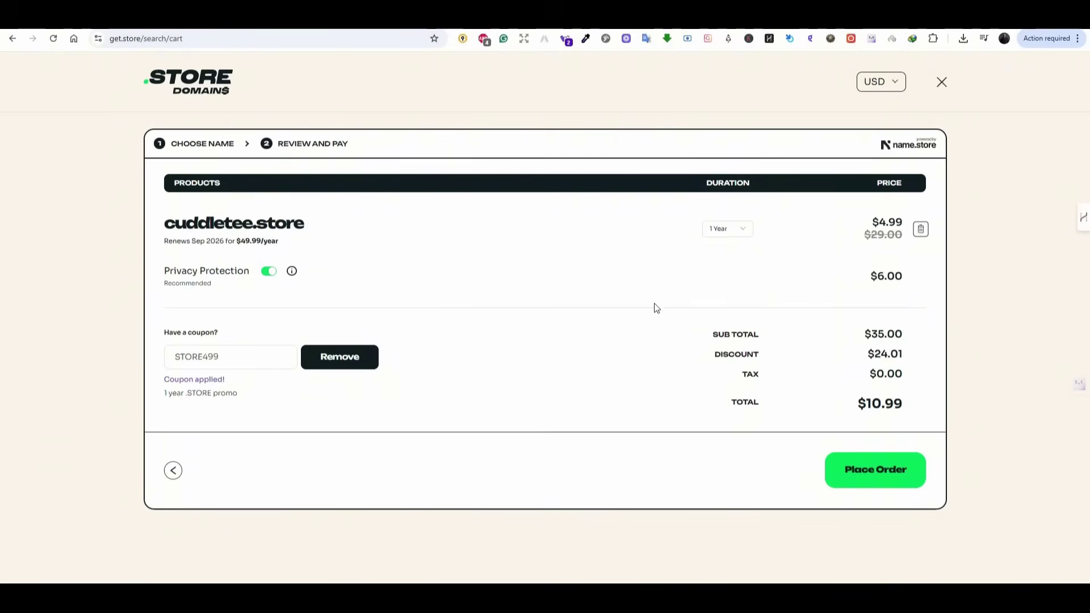
Replace coupon STORE499 with SMD, drop Privacy Protection for a $0.99 total, and place the order
{"action": "left_click_drag", "start_coordinate": [254, 359], "coordinate": [151, 360]}
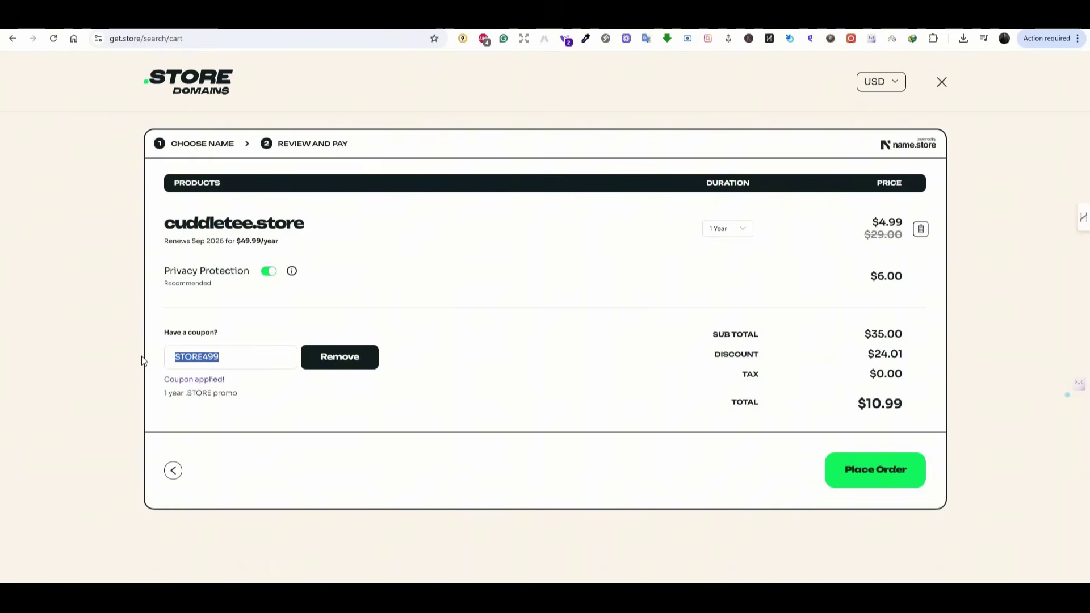
{"action": "left_click", "coordinate": [340, 357]}
{"action": "left_click", "coordinate": [246, 358]}
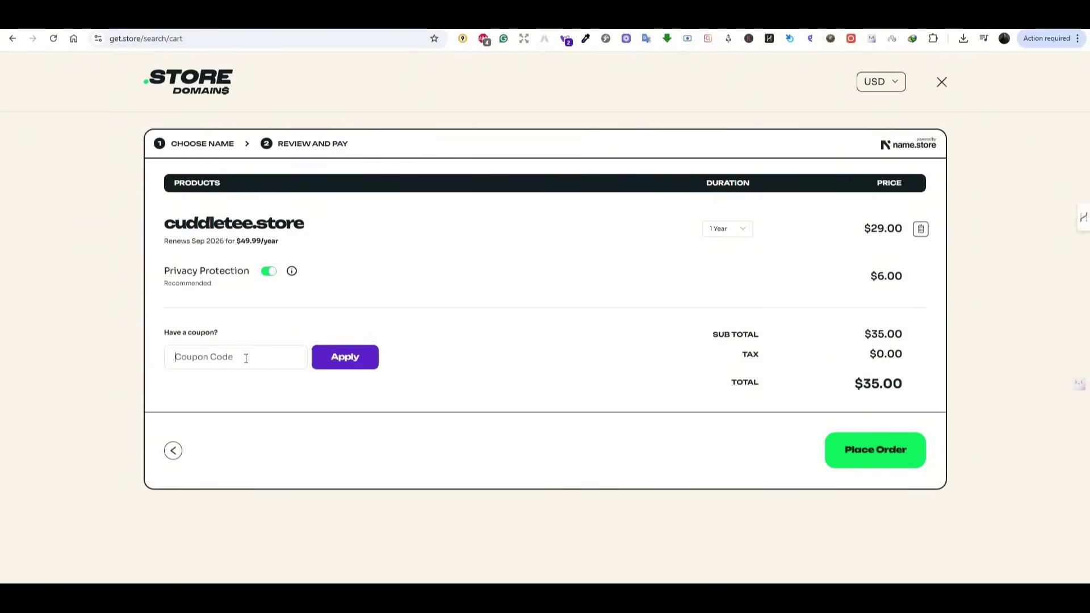
{"action": "type", "text": "SMD"}
{"action": "left_click", "coordinate": [356, 355]}
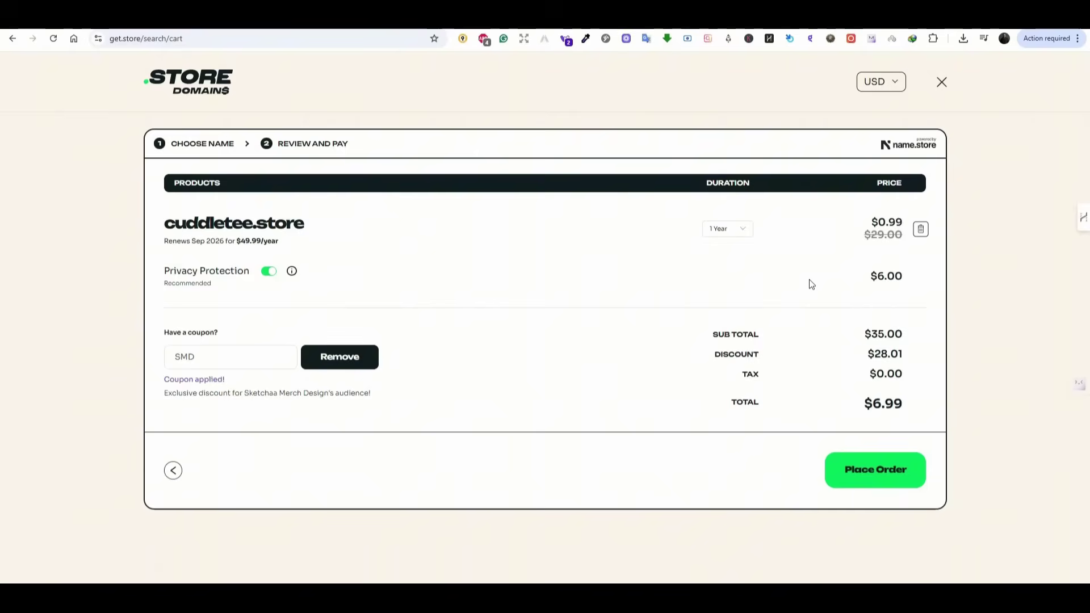
{"action": "left_click", "coordinate": [268, 270]}
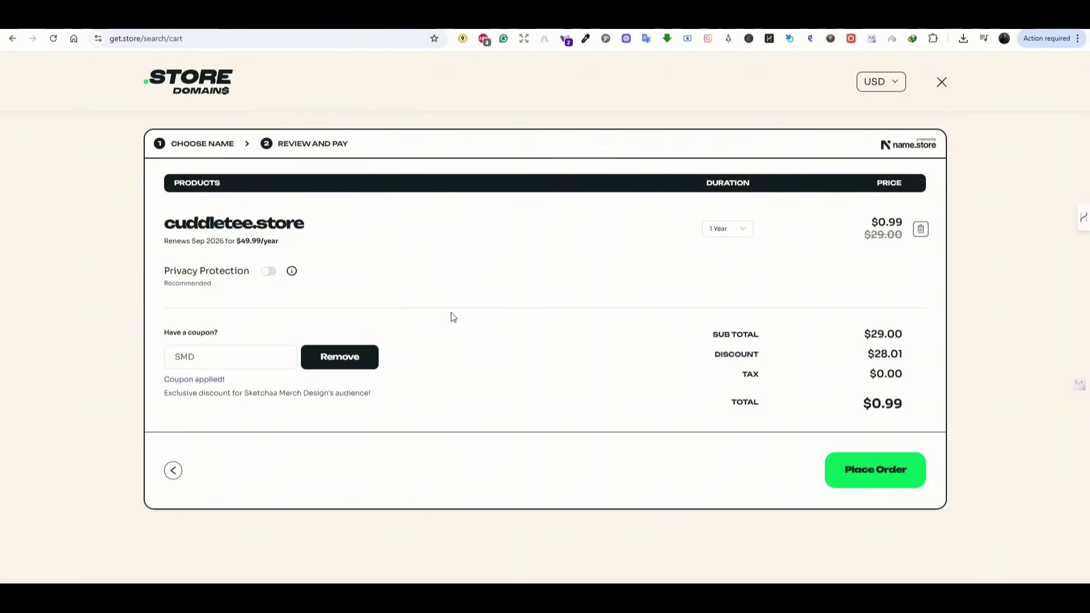
{"action": "left_click", "coordinate": [869, 470]}
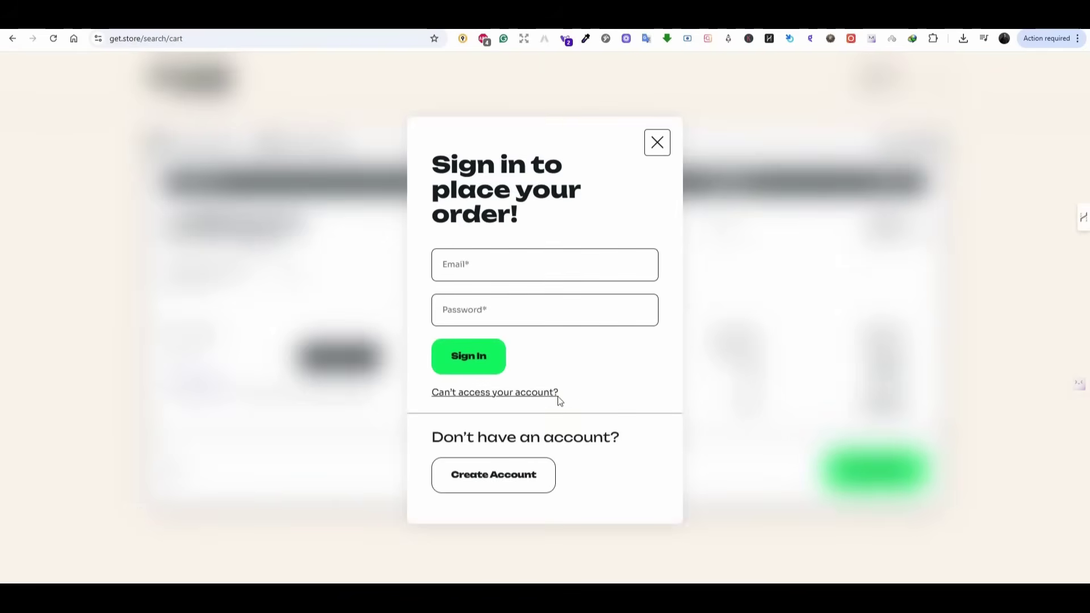
Create a new account to finish buying cuddletee.store, then go to domain management
{"action": "left_click", "coordinate": [508, 480]}
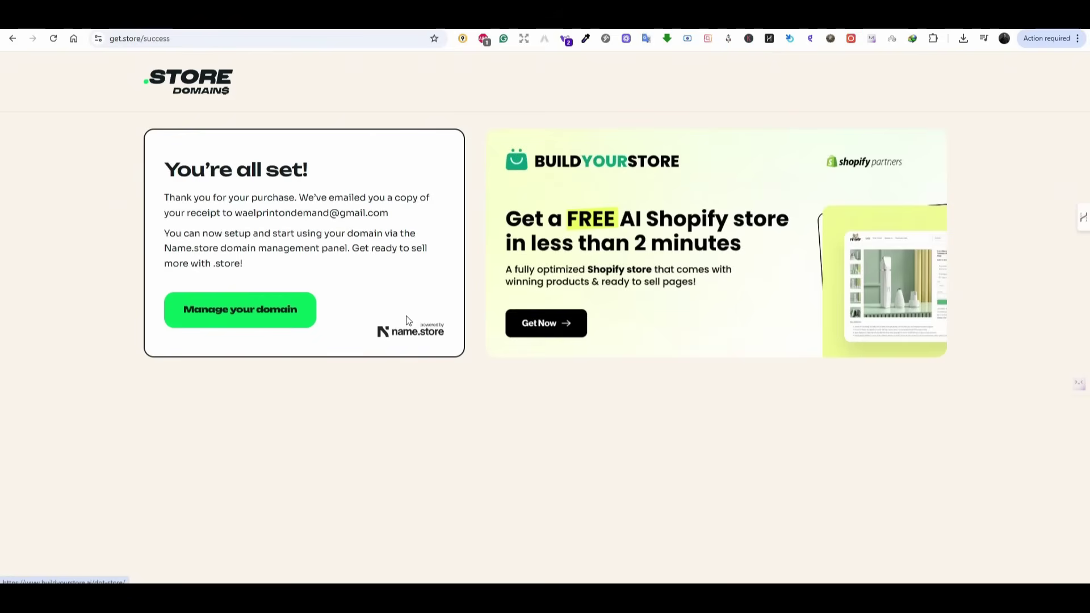
{"action": "left_click", "coordinate": [262, 316]}
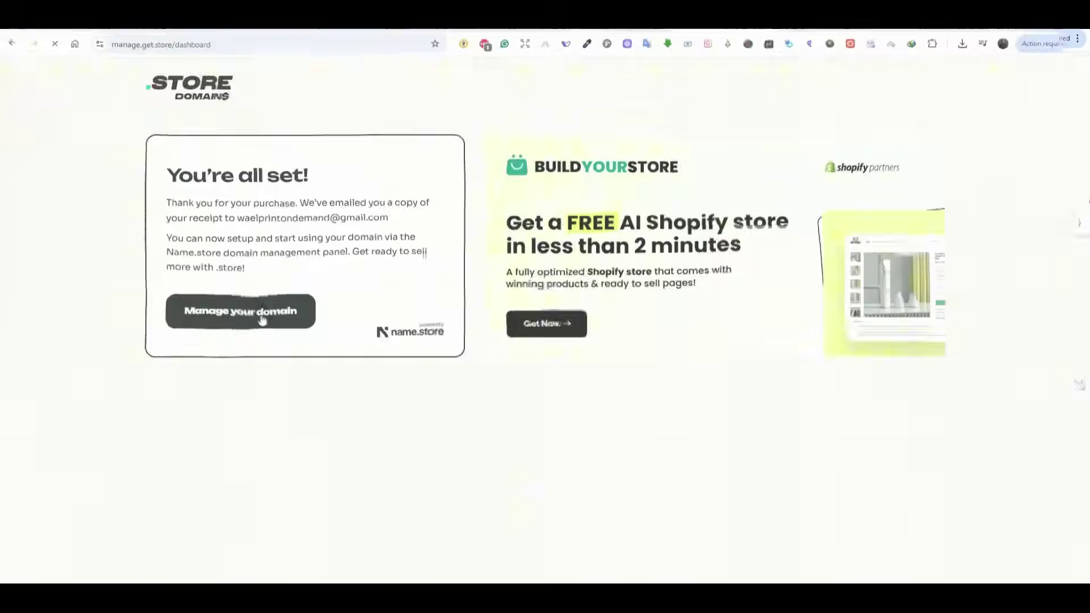
{"action": "scroll", "coordinate": [1083, 351], "scroll_direction": "down", "scroll_amount": 1}
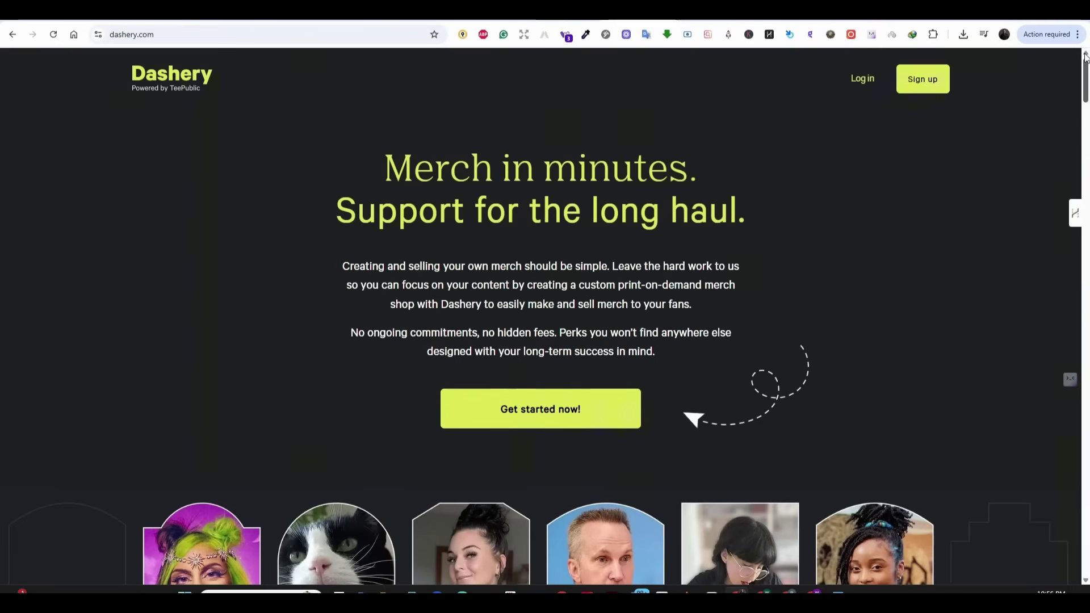
Scroll down dashery.com and start the 'Create your store today!' sign-up
{"action": "left_click_drag", "start_coordinate": [1084, 60], "coordinate": [1084, 153]}
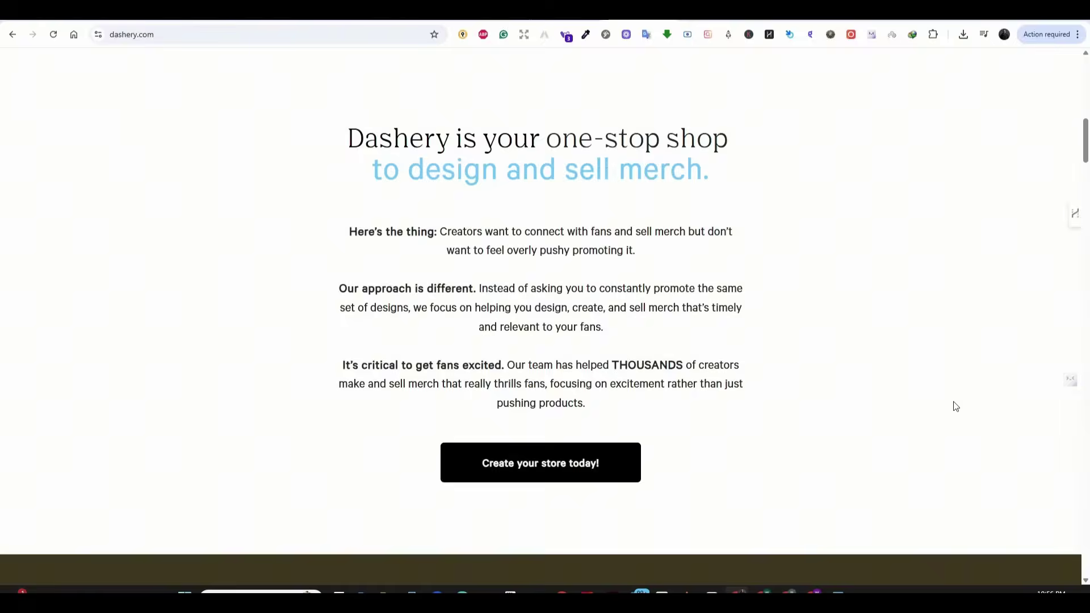
{"action": "left_click", "coordinate": [1085, 193]}
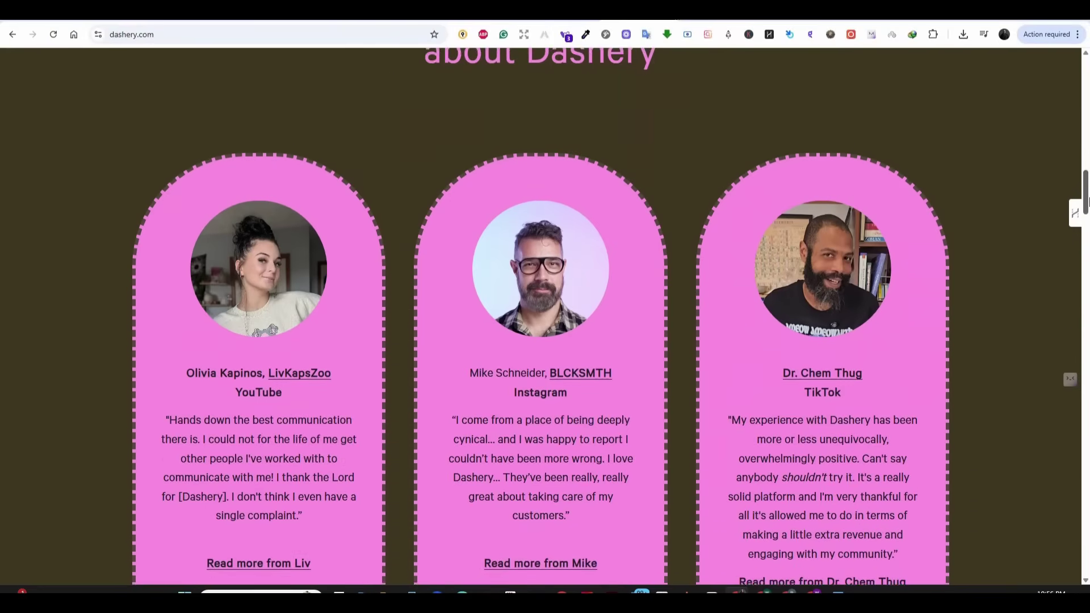
{"action": "left_click_drag", "start_coordinate": [1087, 214], "coordinate": [1087, 256]}
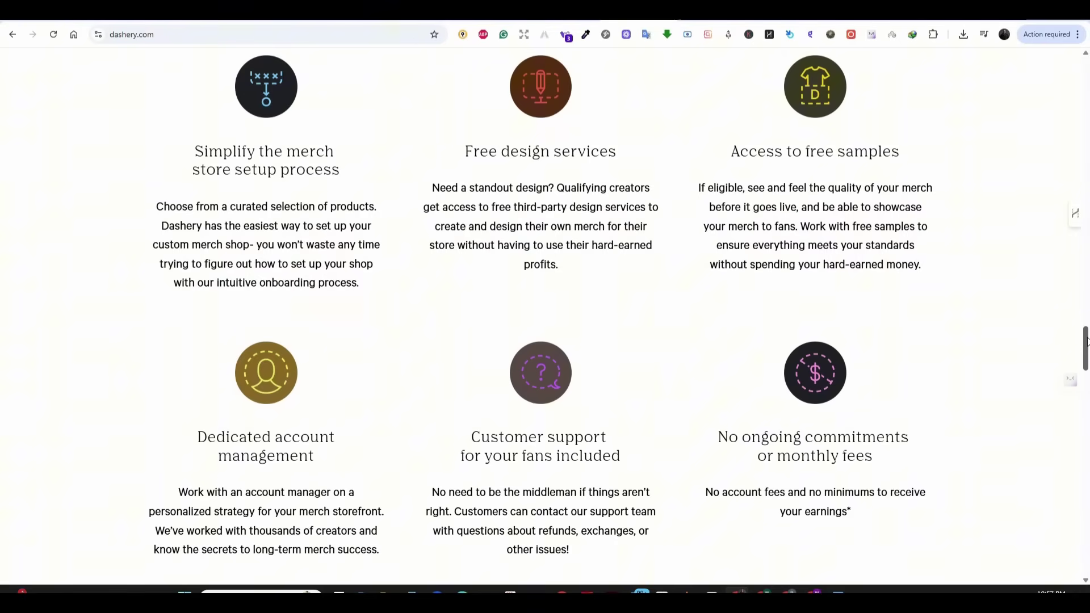
{"action": "left_click_drag", "start_coordinate": [1087, 340], "coordinate": [1086, 363]}
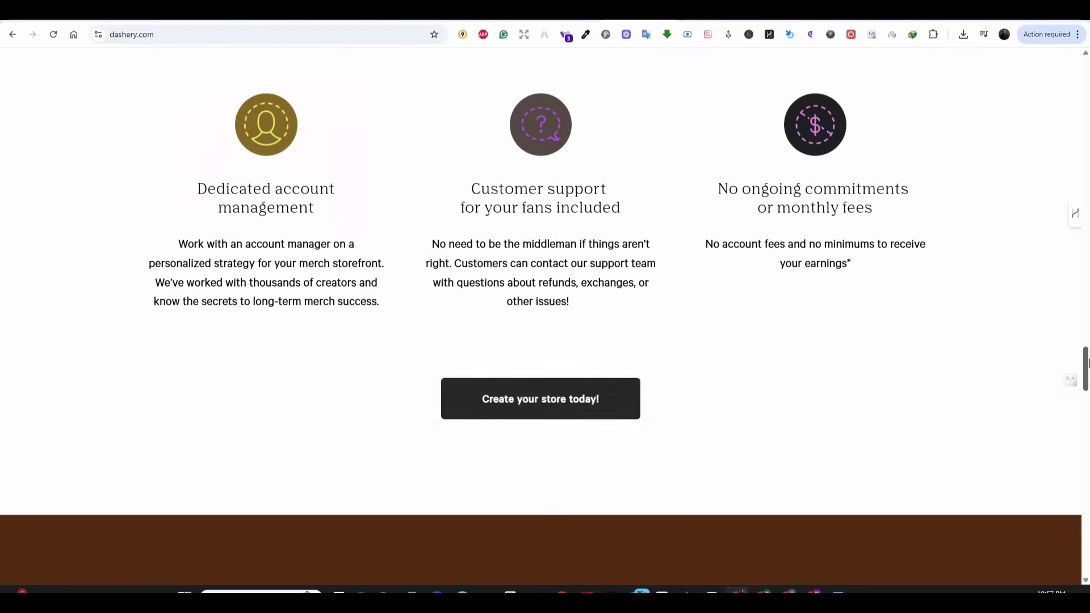
{"action": "left_click", "coordinate": [573, 400]}
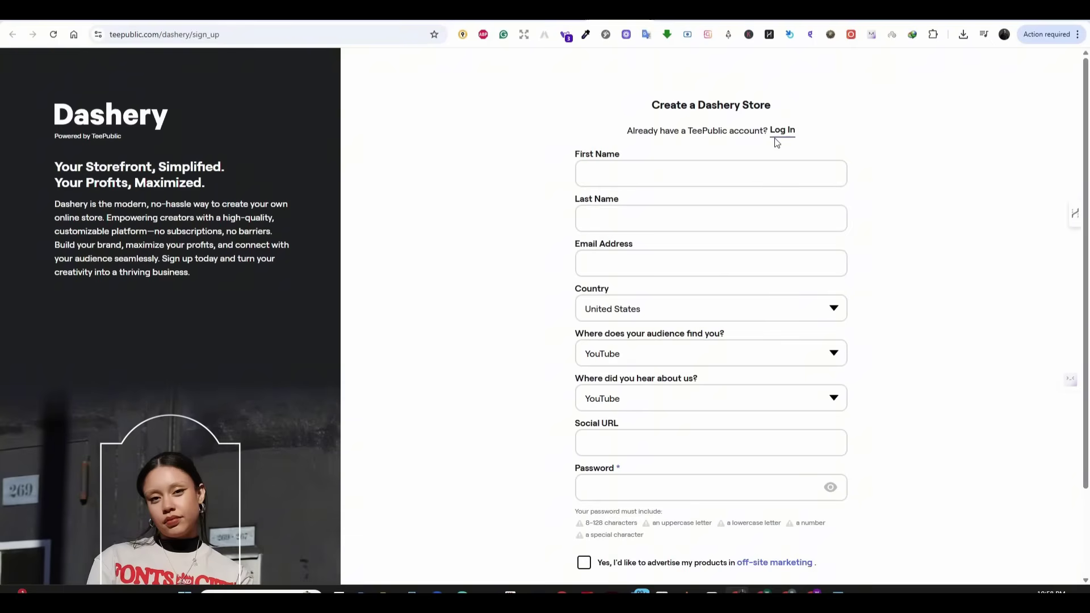
Enter the first name, account e-mail and a password, and opt into off-site marketing
{"action": "left_click", "coordinate": [672, 180]}
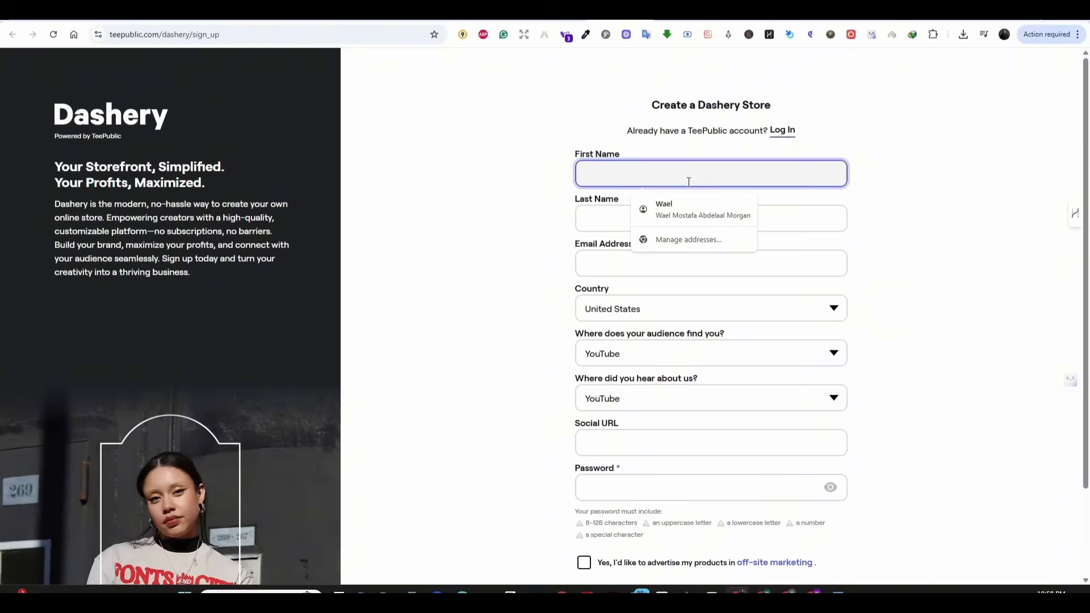
{"action": "type", "text": "Wael"}
{"action": "left_click", "coordinate": [590, 211]}
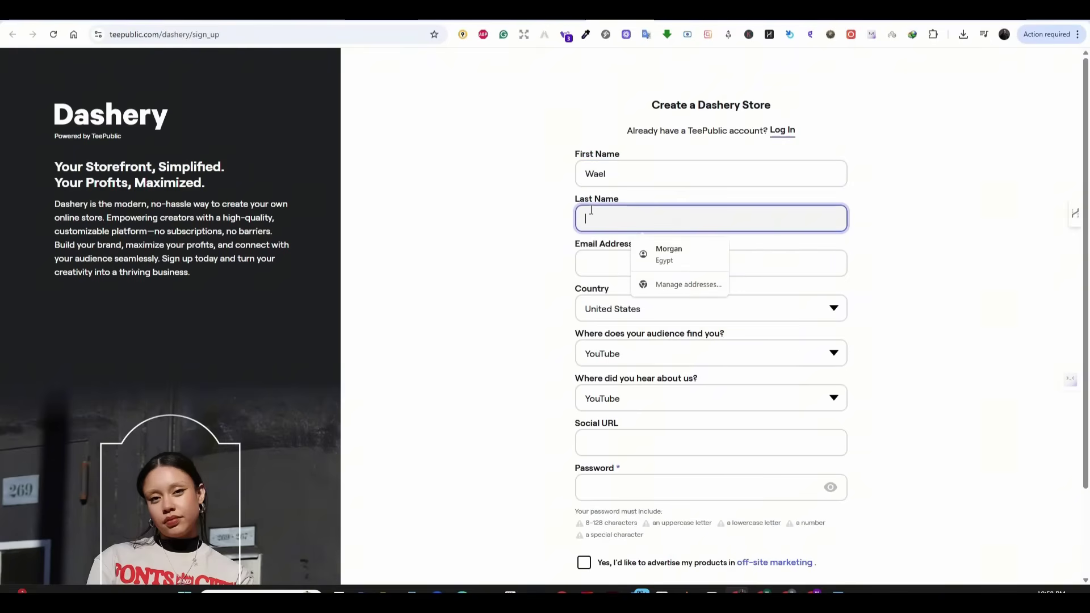
{"action": "left_click", "coordinate": [612, 262]}
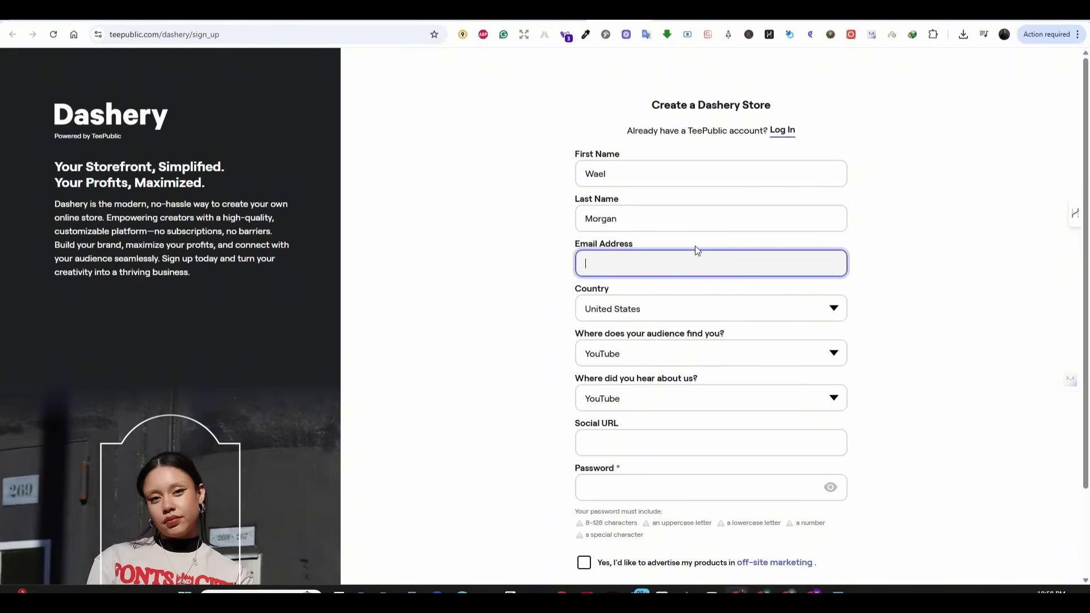
{"action": "left_click", "coordinate": [622, 487]}
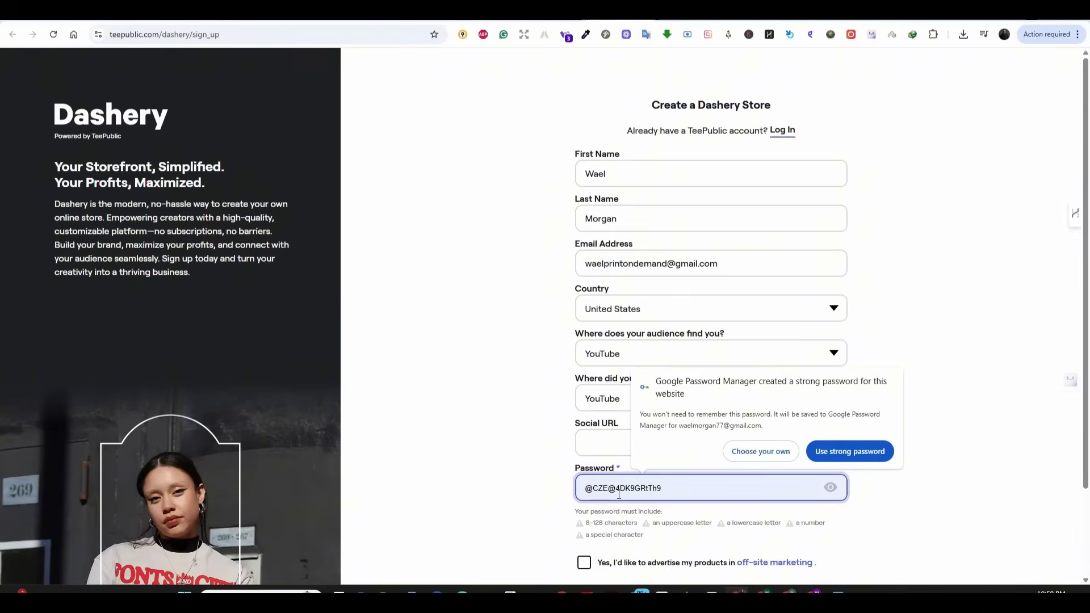
{"action": "type", "text": "•••••••••"}
{"action": "scroll", "coordinate": [635, 467], "scroll_direction": "down", "scroll_amount": 2}
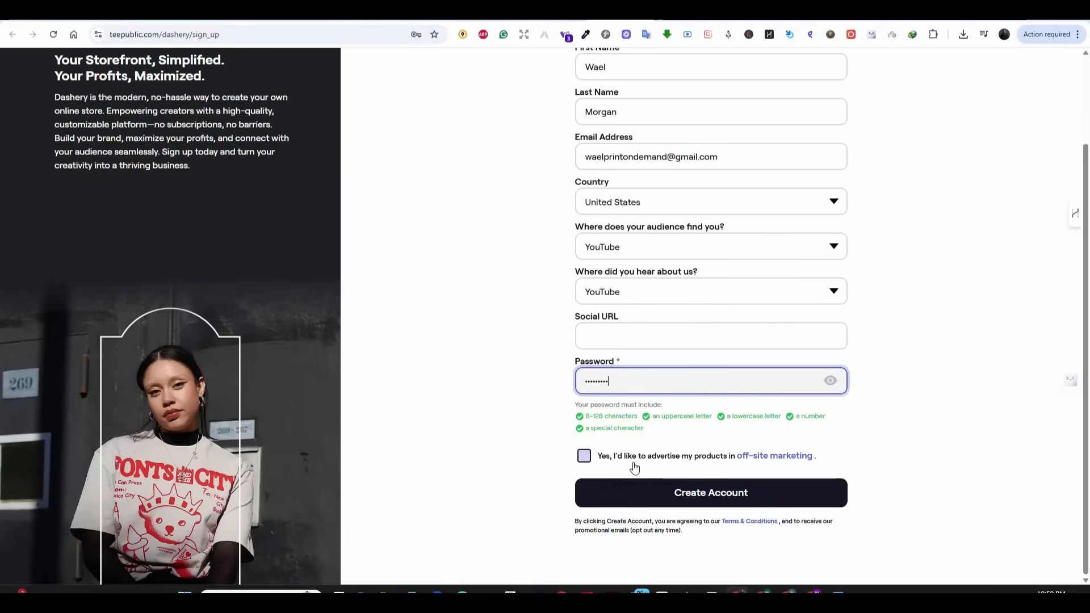
{"action": "left_click", "coordinate": [585, 456]}
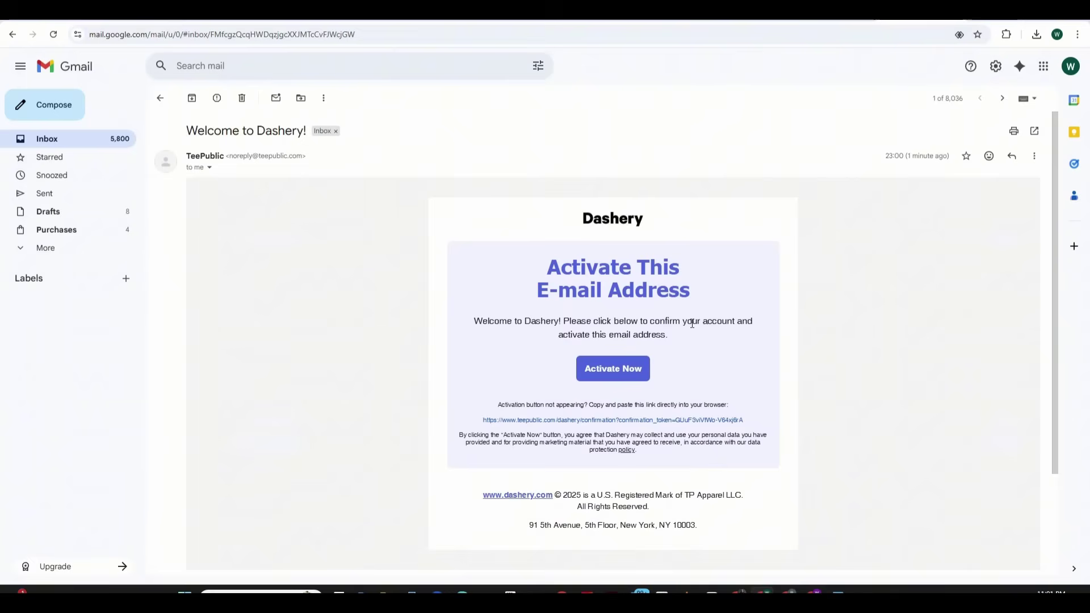
Activate the account from the welcome e-mail and log in with the account password
{"action": "left_click", "coordinate": [628, 370]}
{"action": "left_click", "coordinate": [654, 363]}
{"action": "type", "text": "•••••"}
{"action": "left_click", "coordinate": [699, 407]}
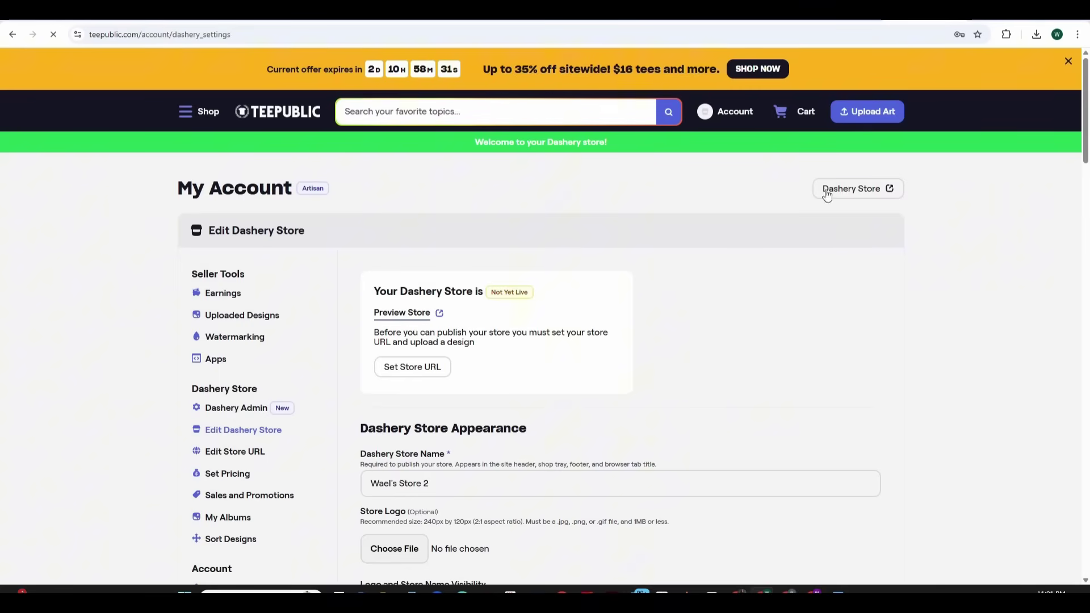
Replace the Dashery Store Name with CuddleTee and go to the Store Logo upload
{"action": "left_click_drag", "start_coordinate": [1085, 118], "coordinate": [1085, 143]}
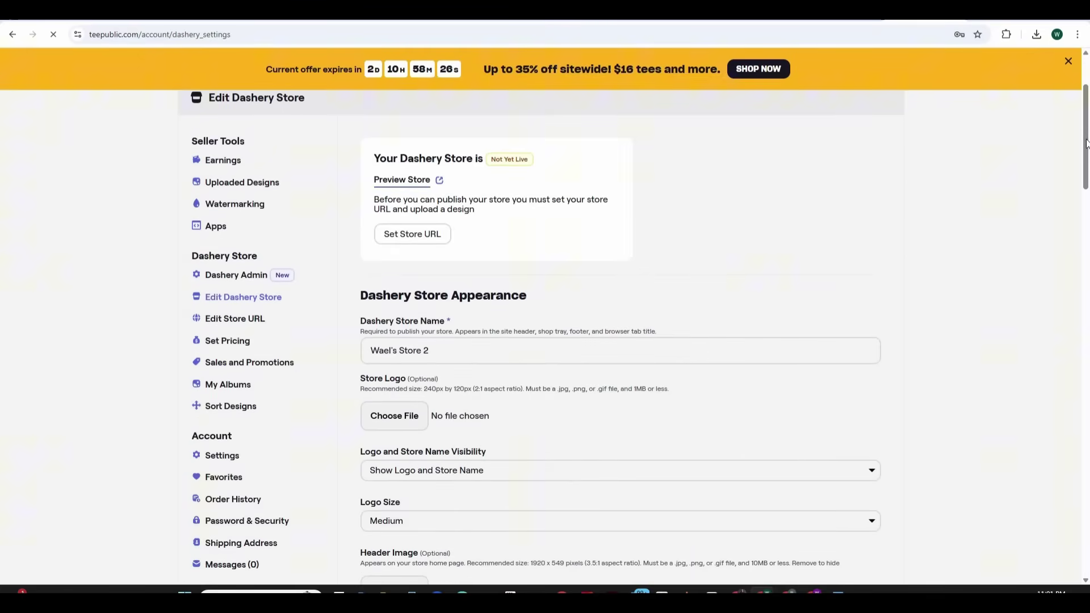
{"action": "scroll", "coordinate": [1085, 143], "scroll_direction": "up", "scroll_amount": 1}
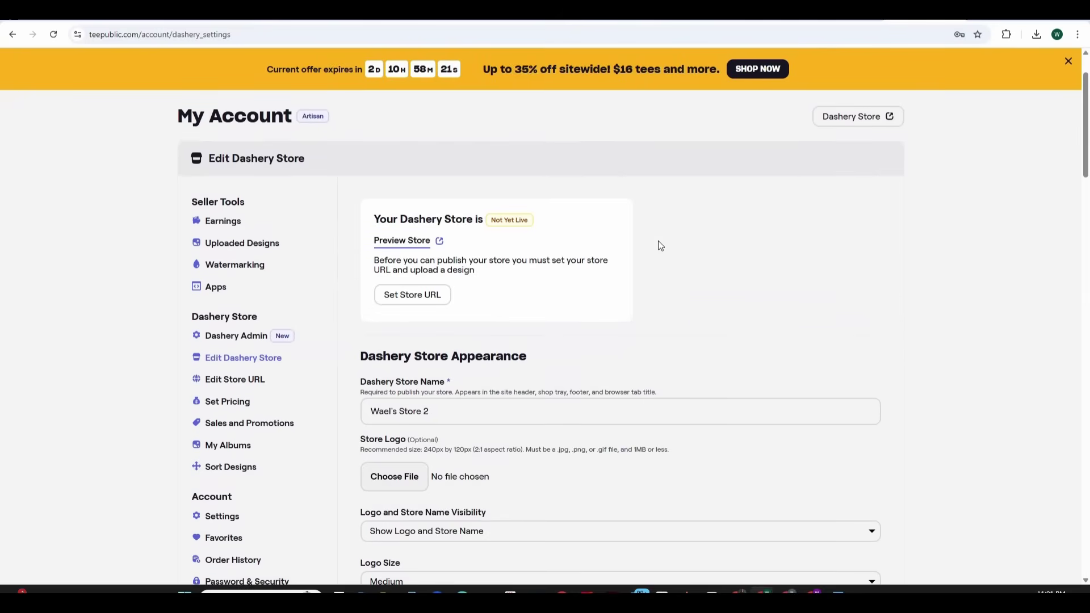
{"action": "scroll", "coordinate": [1087, 188], "scroll_direction": "down", "scroll_amount": 2}
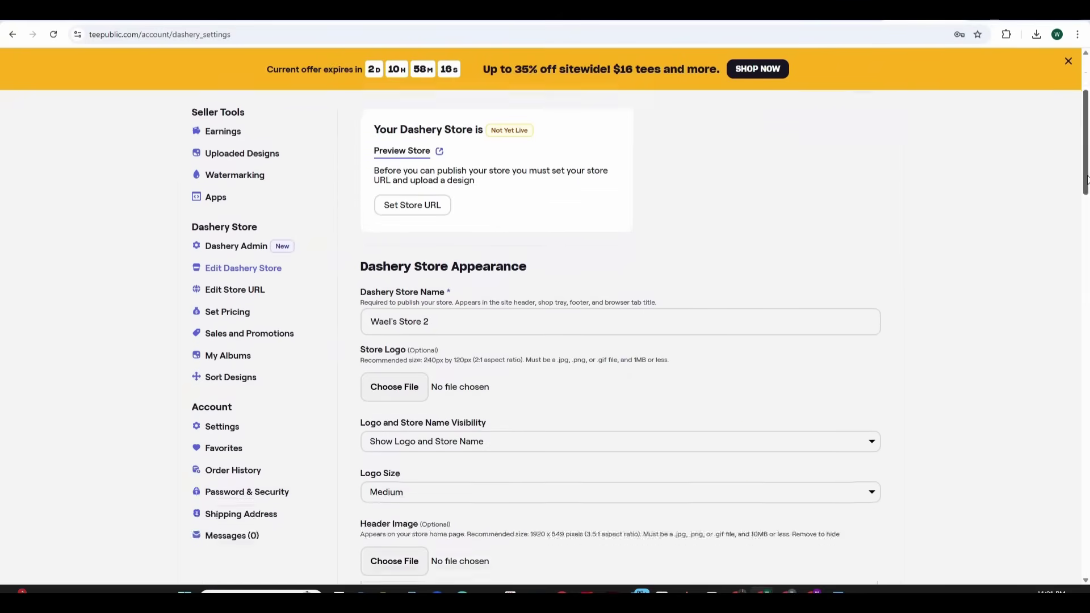
{"action": "scroll", "coordinate": [1087, 189], "scroll_direction": "up", "scroll_amount": 2}
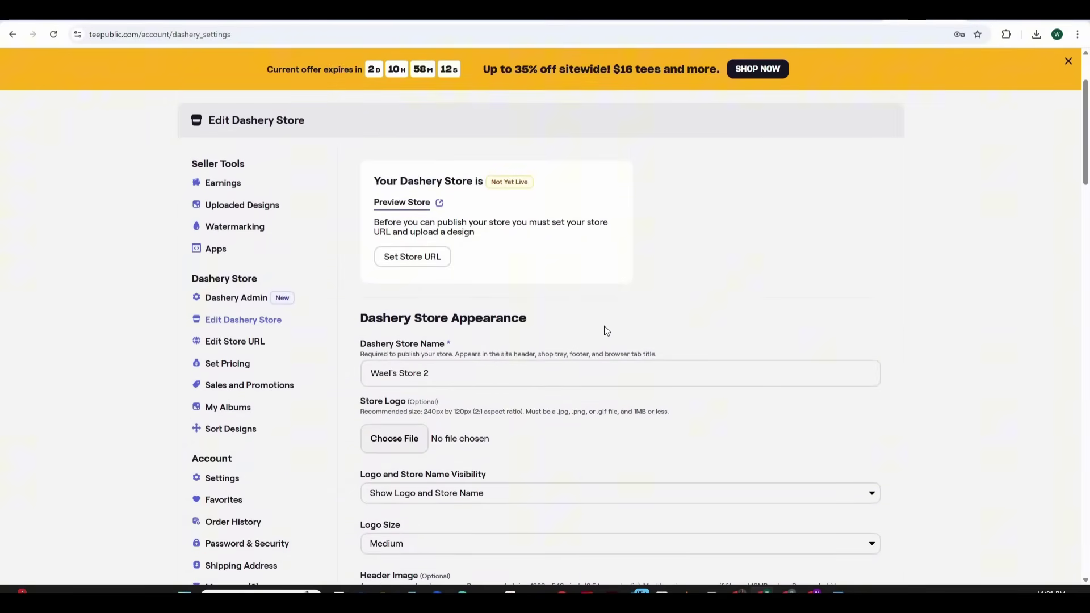
{"action": "left_click_drag", "start_coordinate": [449, 375], "coordinate": [358, 383]}
{"action": "type", "text": "Cud"}
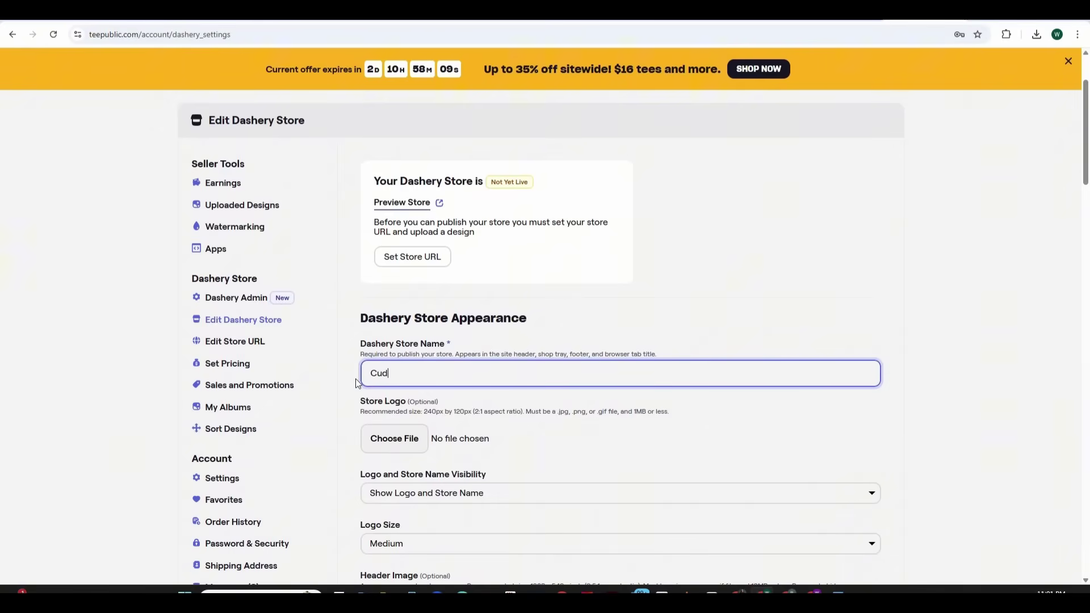
{"action": "type", "text": "dleTee"}
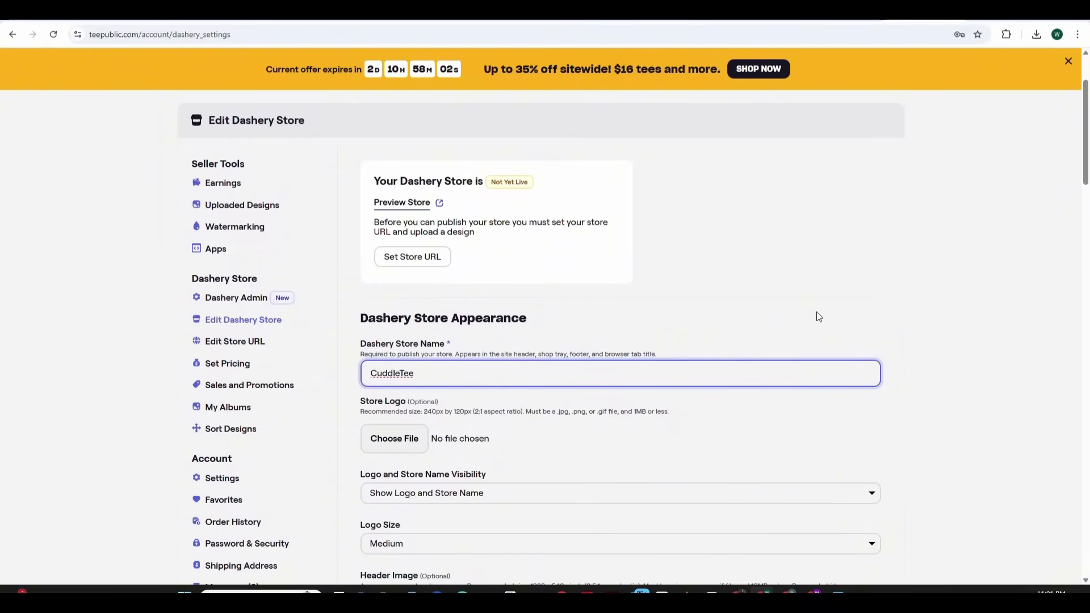
{"action": "scroll", "coordinate": [832, 290], "scroll_direction": "down", "scroll_amount": 2}
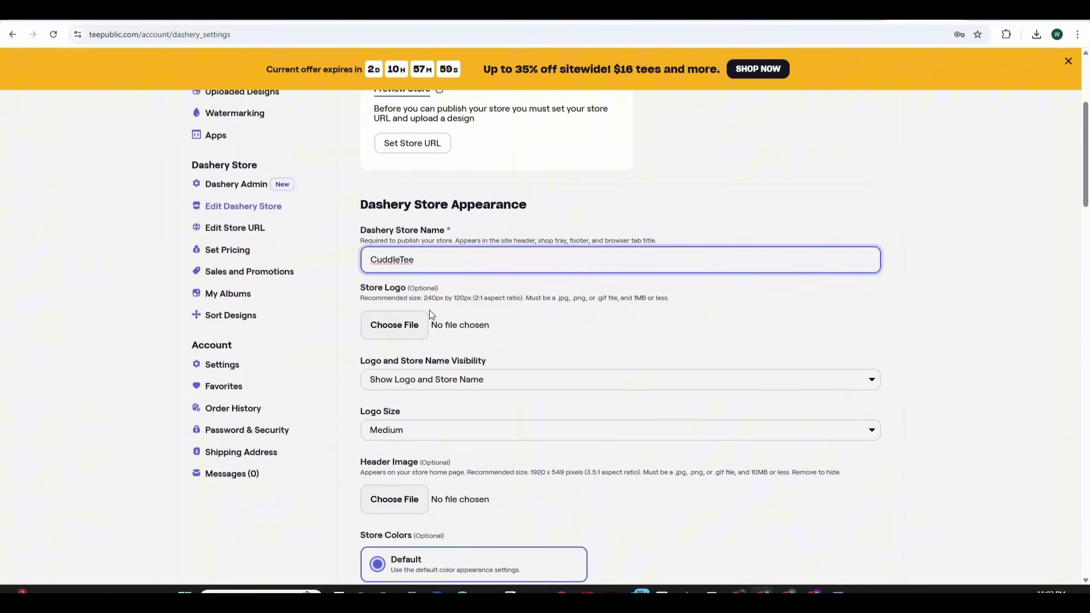
{"action": "left_click", "coordinate": [413, 324]}
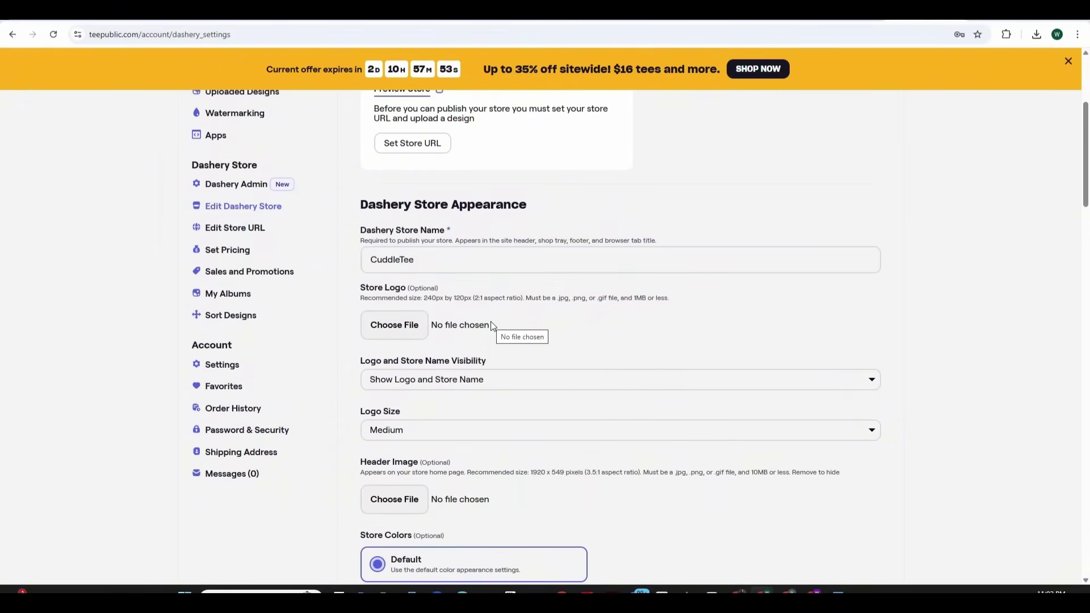
Create a new 240 × 120 px custom-size design in Canva
{"action": "left_click_drag", "start_coordinate": [466, 299], "coordinate": [424, 300]}
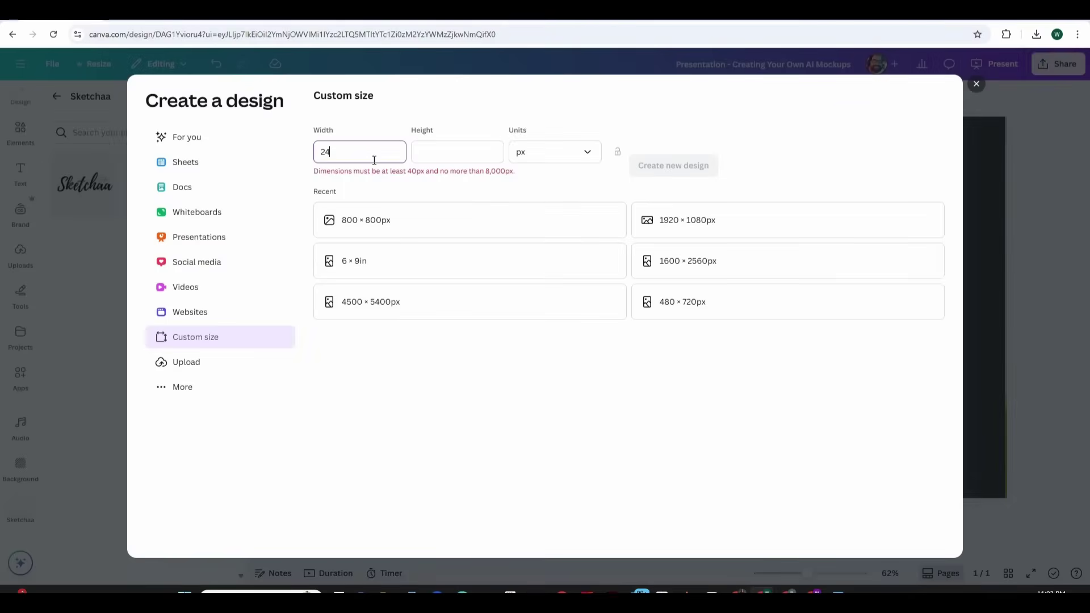
{"action": "type", "text": "0"}
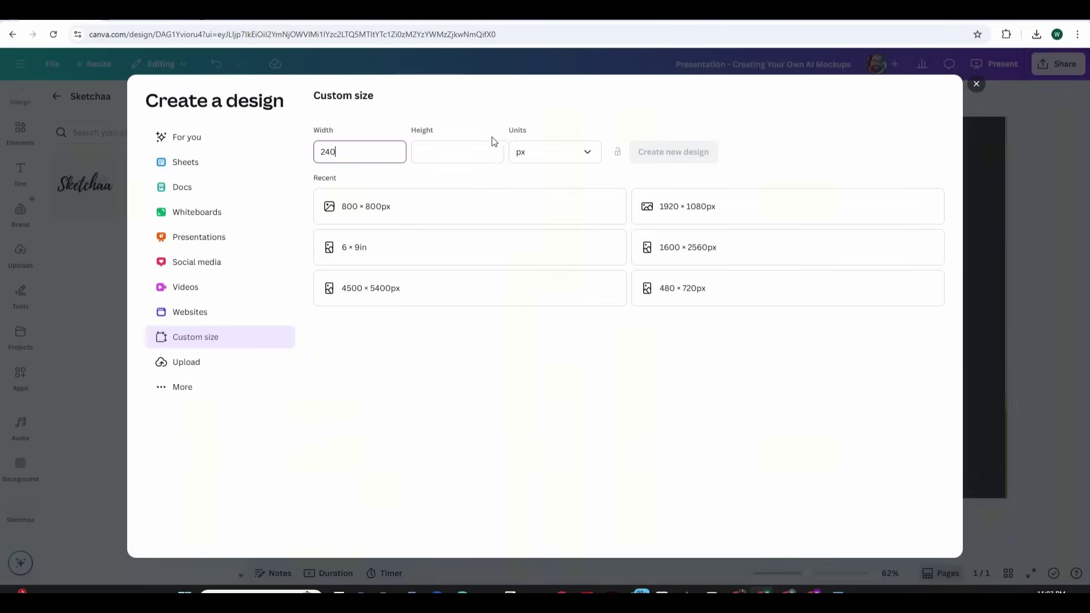
{"action": "left_click", "coordinate": [475, 146]}
{"action": "type", "text": "120"}
{"action": "left_click", "coordinate": [663, 161]}
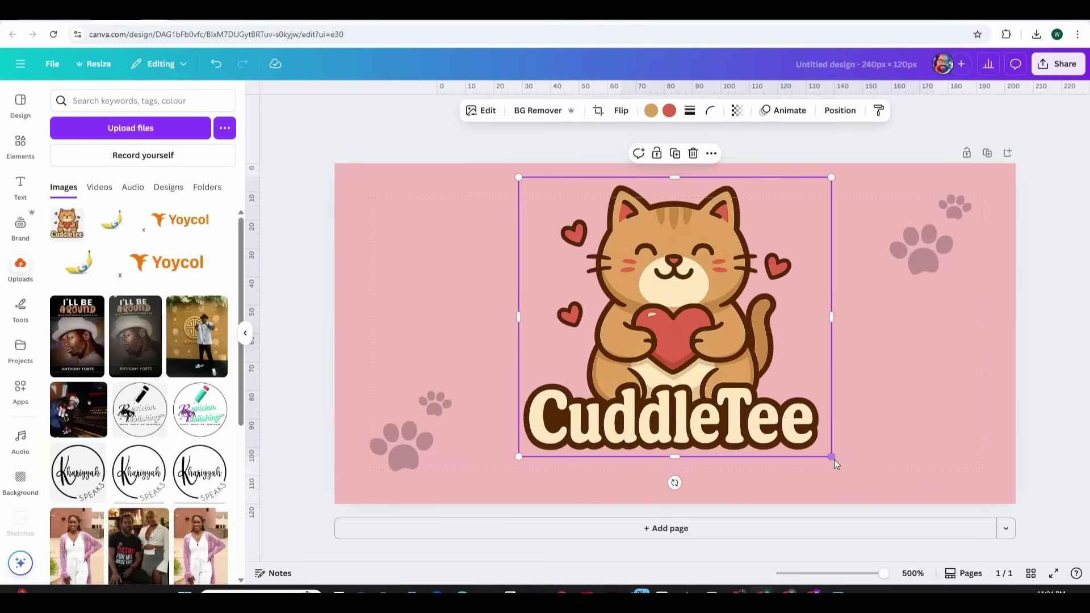
Enlarge and centre the CuddleTee cat, then select the paw prints for recolouring
{"action": "left_click_drag", "start_coordinate": [834, 460], "coordinate": [857, 489]}
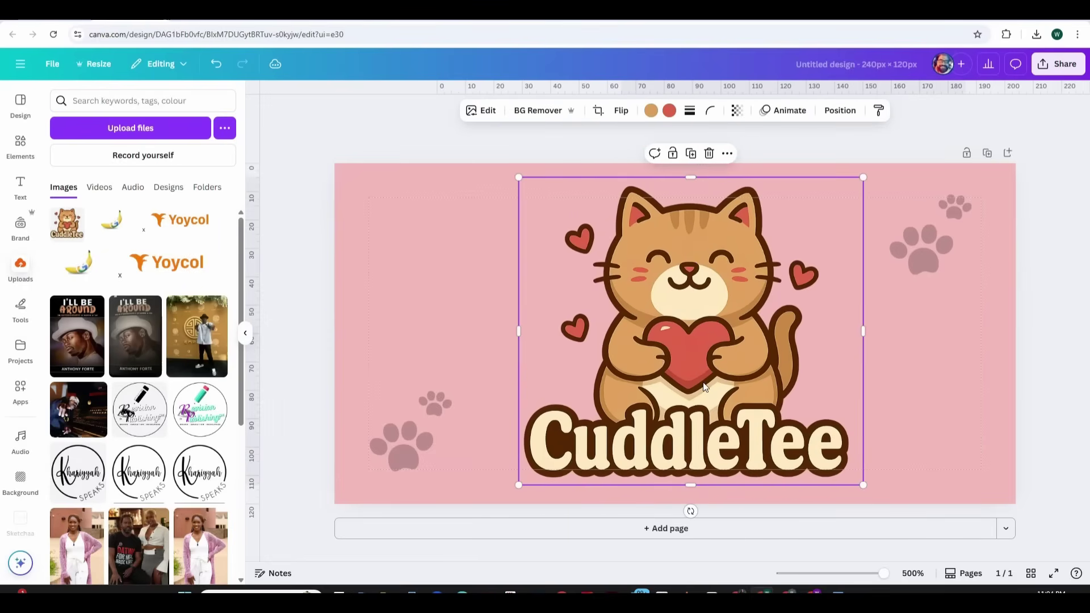
{"action": "left_click_drag", "start_coordinate": [703, 386], "coordinate": [698, 385]}
{"action": "left_click", "coordinate": [887, 376]}
{"action": "left_click", "coordinate": [921, 249]}
{"action": "left_click", "coordinate": [955, 207], "text": "shift"}
{"action": "left_click", "coordinate": [433, 402], "text": "shift"}
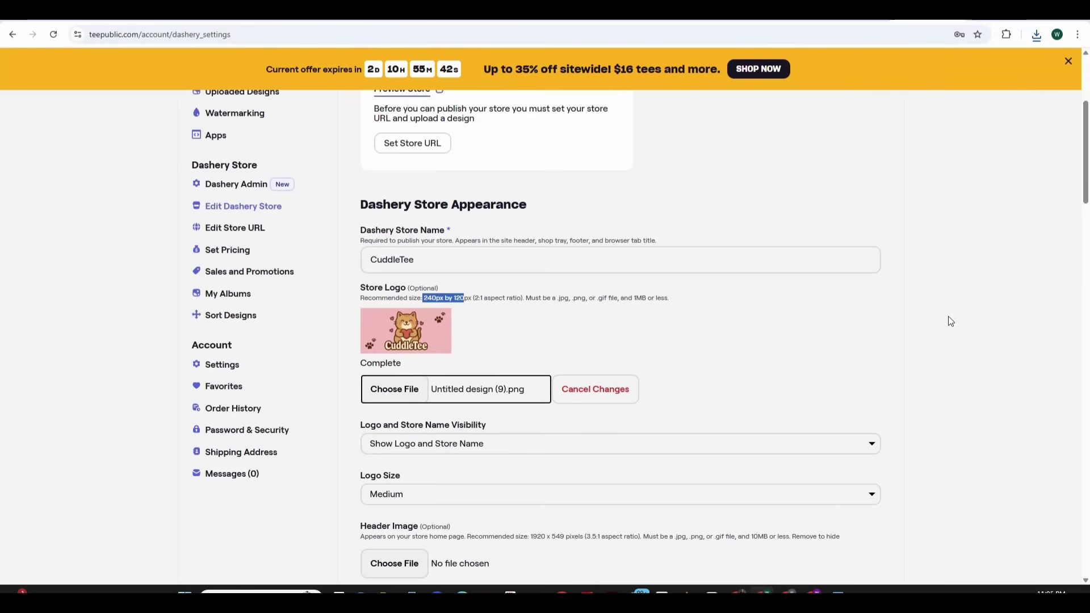
Keep visibility on 'Show Logo and Store Name' and the logo size at Medium
{"action": "scroll", "coordinate": [950, 321], "scroll_direction": "down", "scroll_amount": 1}
{"action": "left_click", "coordinate": [870, 374]}
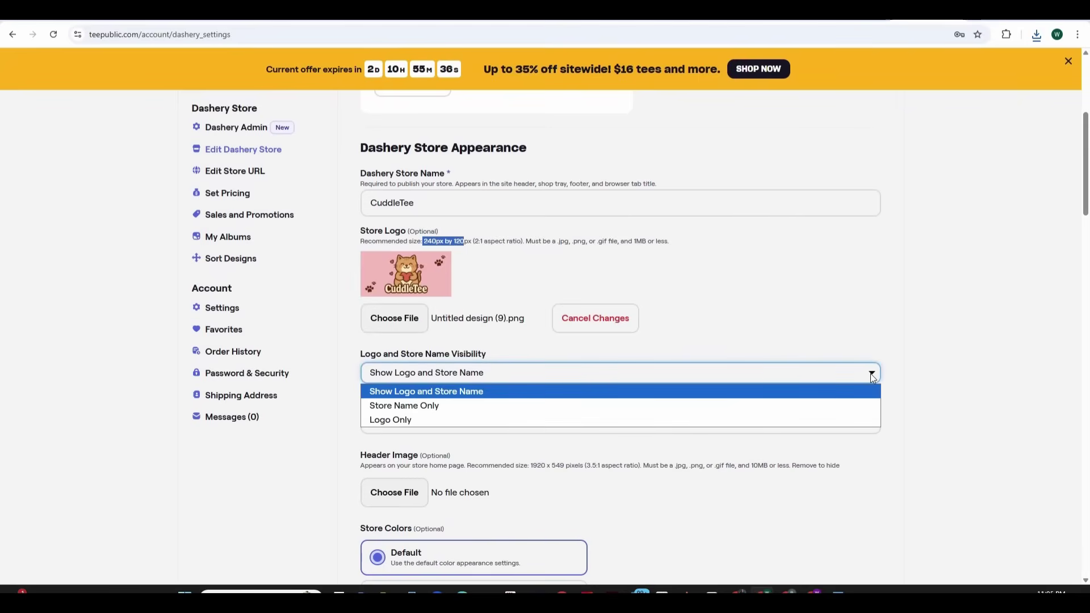
{"action": "left_click", "coordinate": [874, 373]}
{"action": "scroll", "coordinate": [873, 374], "scroll_direction": "down", "scroll_amount": 2}
{"action": "left_click", "coordinate": [870, 311]}
{"action": "left_click", "coordinate": [798, 342]}
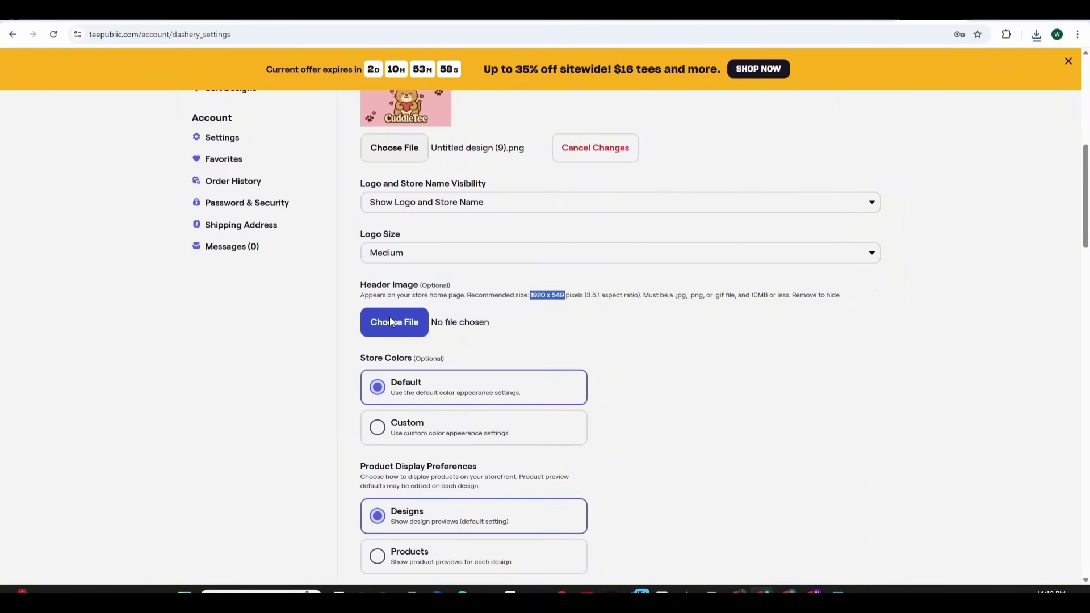
Choose March.png from the Downloads folder as the store's header image
{"action": "left_click", "coordinate": [390, 321]}
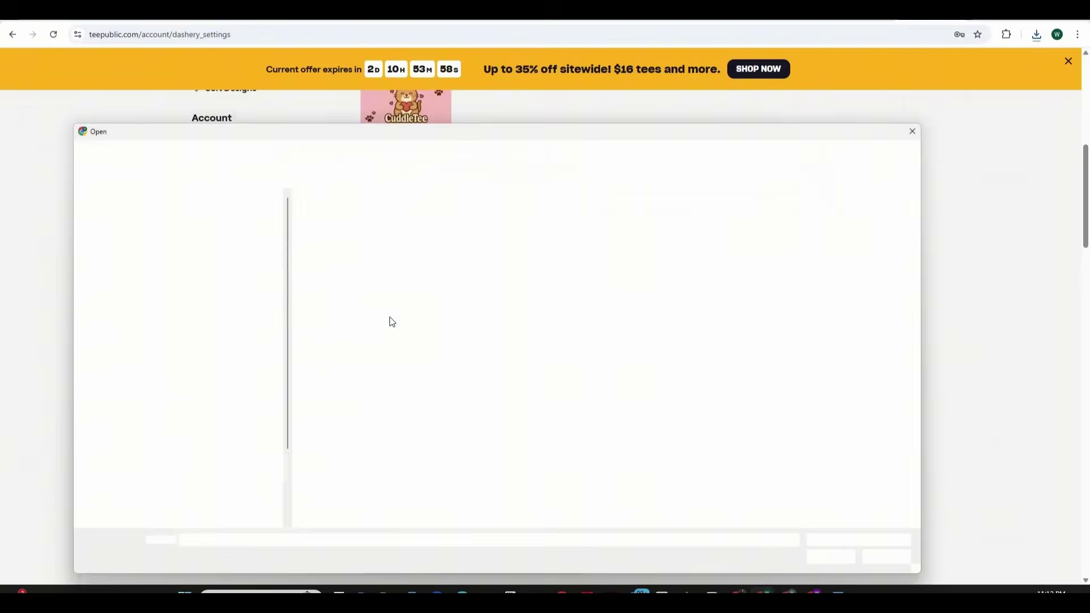
{"action": "left_click", "coordinate": [211, 195]}
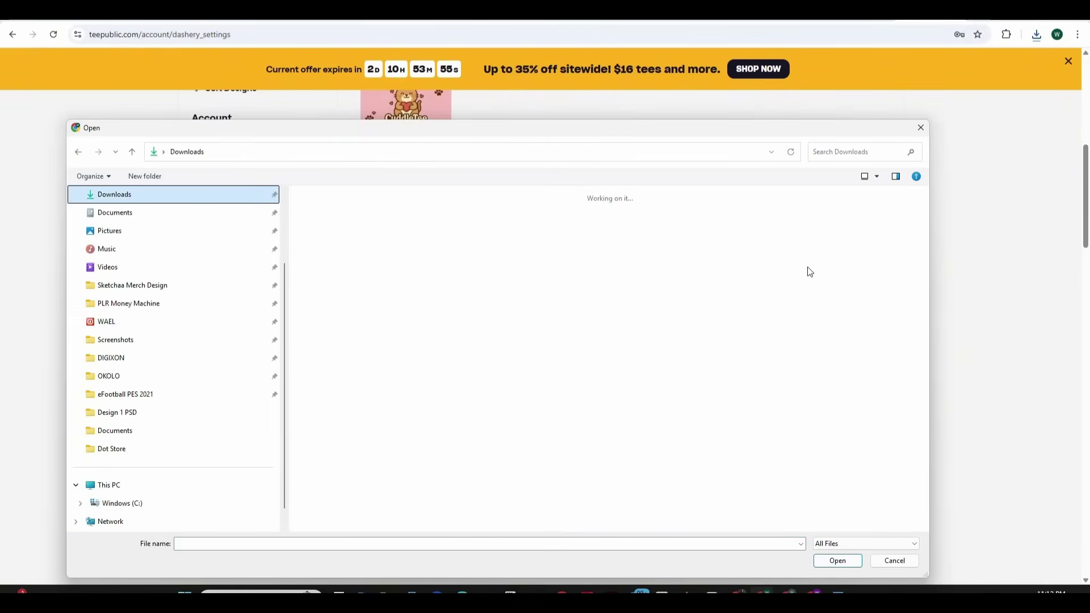
{"action": "scroll", "coordinate": [925, 200], "scroll_direction": "down", "scroll_amount": 10}
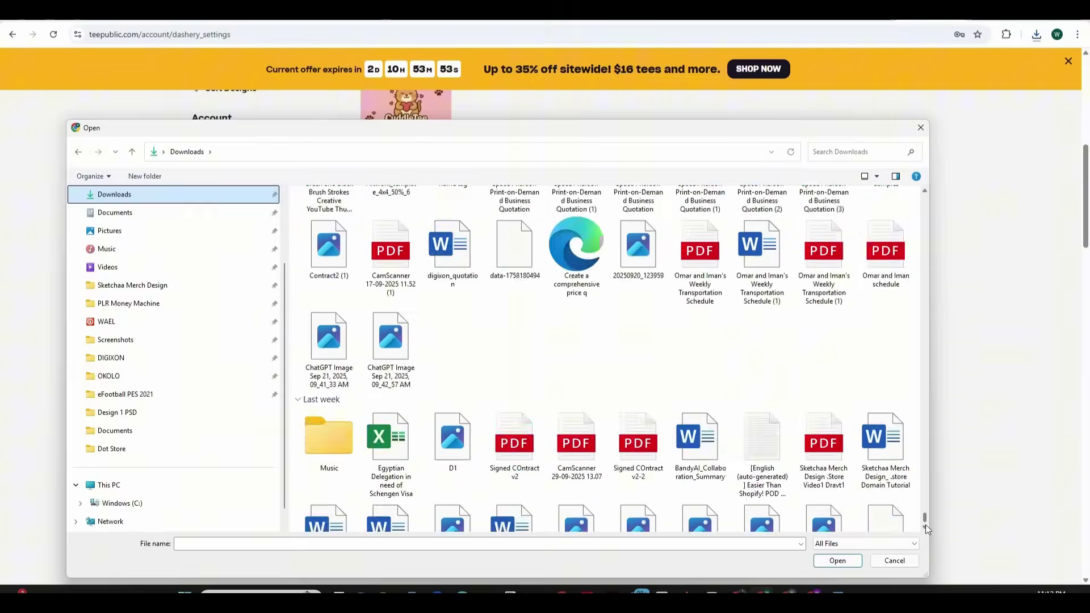
{"action": "scroll", "coordinate": [812, 327], "scroll_direction": "down", "scroll_amount": 2}
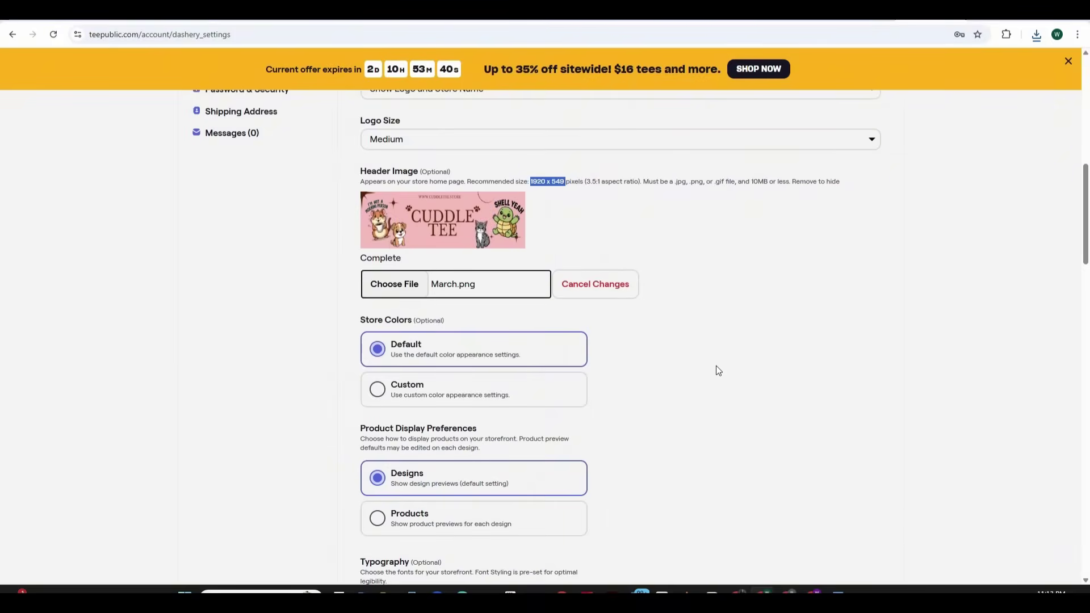
{"action": "scroll", "coordinate": [716, 366], "scroll_direction": "down", "scroll_amount": 1}
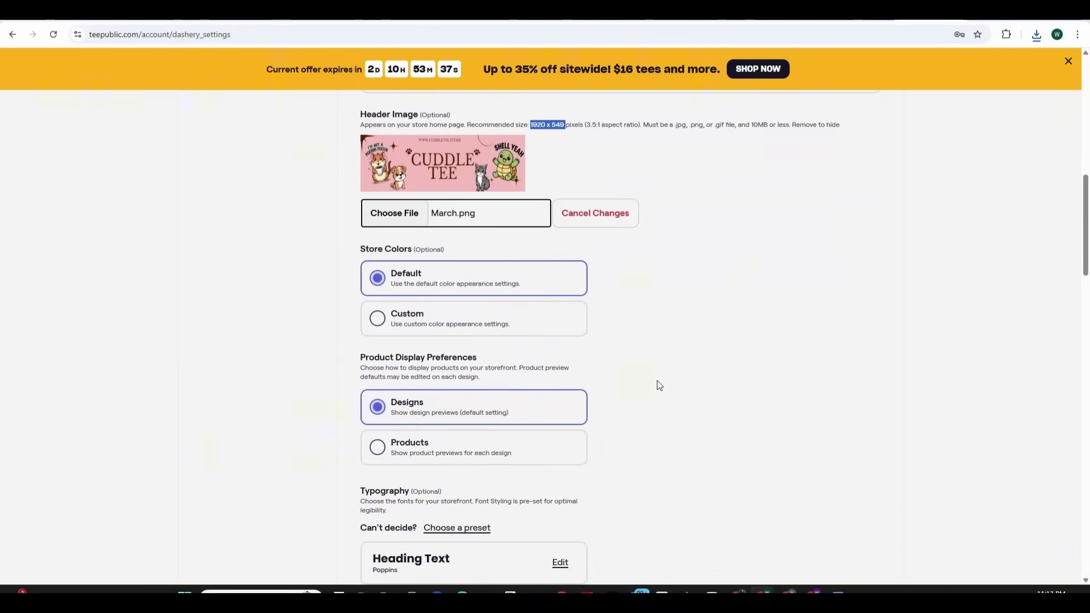
{"action": "scroll", "coordinate": [620, 390], "scroll_direction": "down", "scroll_amount": 3}
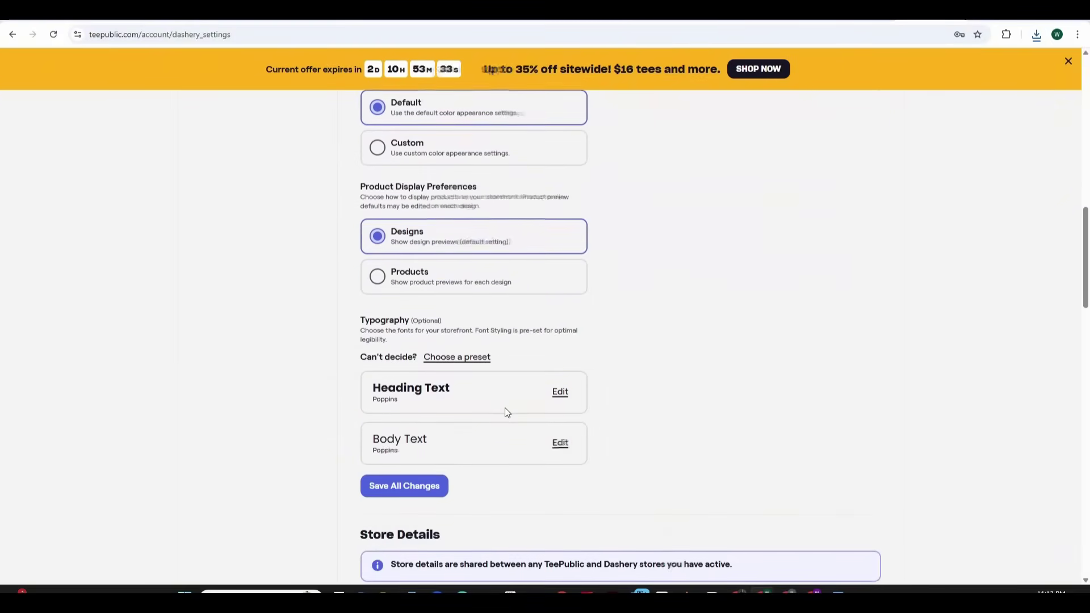
{"action": "scroll", "coordinate": [511, 404], "scroll_direction": "down", "scroll_amount": 2}
{"action": "scroll", "coordinate": [569, 372], "scroll_direction": "down", "scroll_amount": 1}
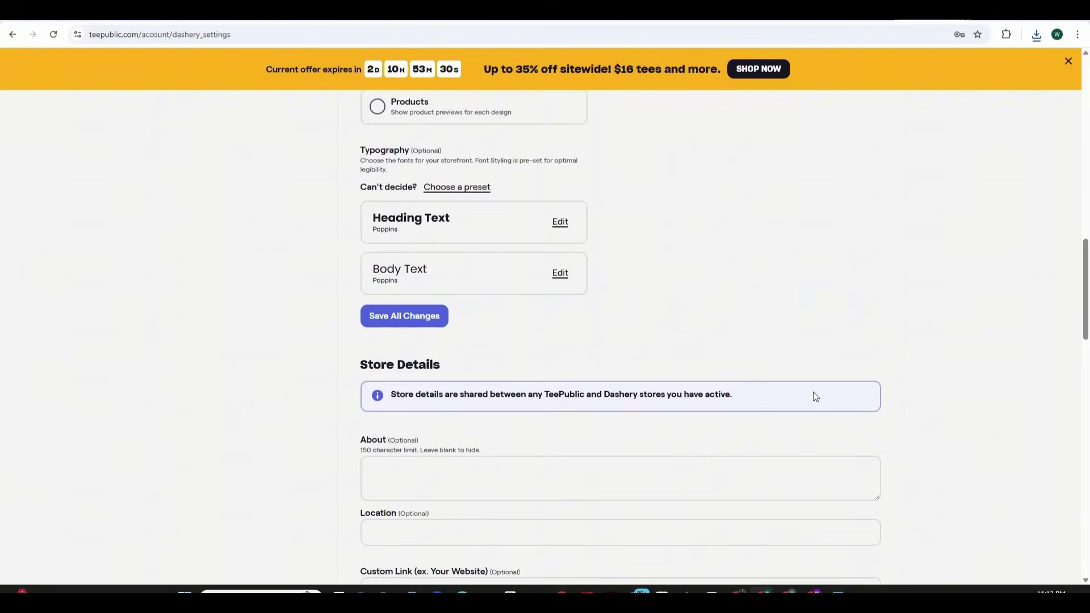
{"action": "scroll", "coordinate": [820, 396], "scroll_direction": "down", "scroll_amount": 4}
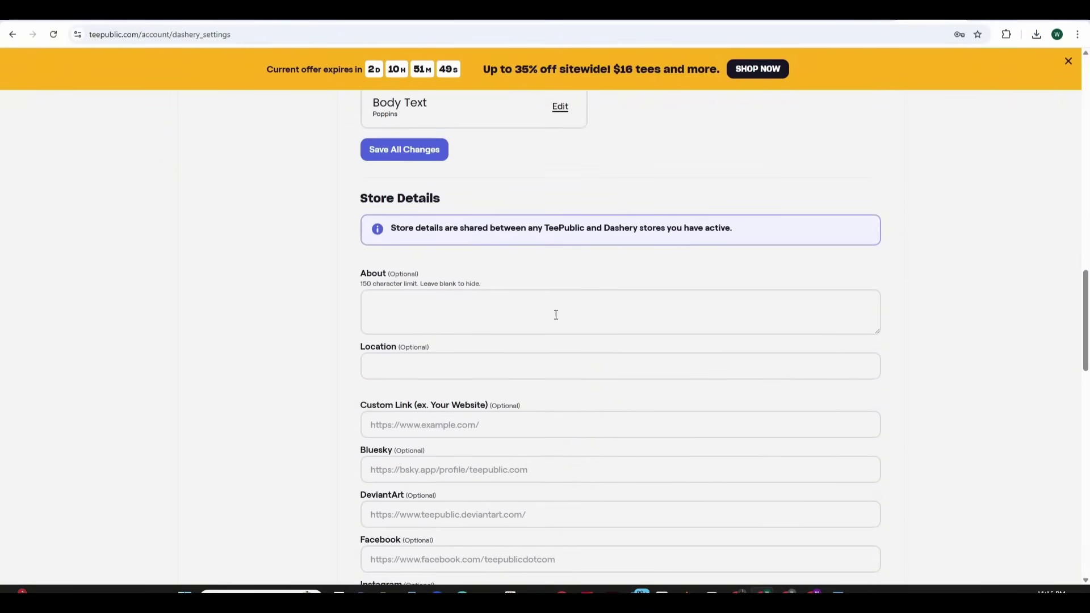
Paste the pawsitive-vibes About description into Store Details and save all changes
{"action": "left_click", "coordinate": [549, 311]}
{"action": "type", "text": "Cute, comfy, and full of pawsitive vibes! Discover tees inspired by your furry best friends."}
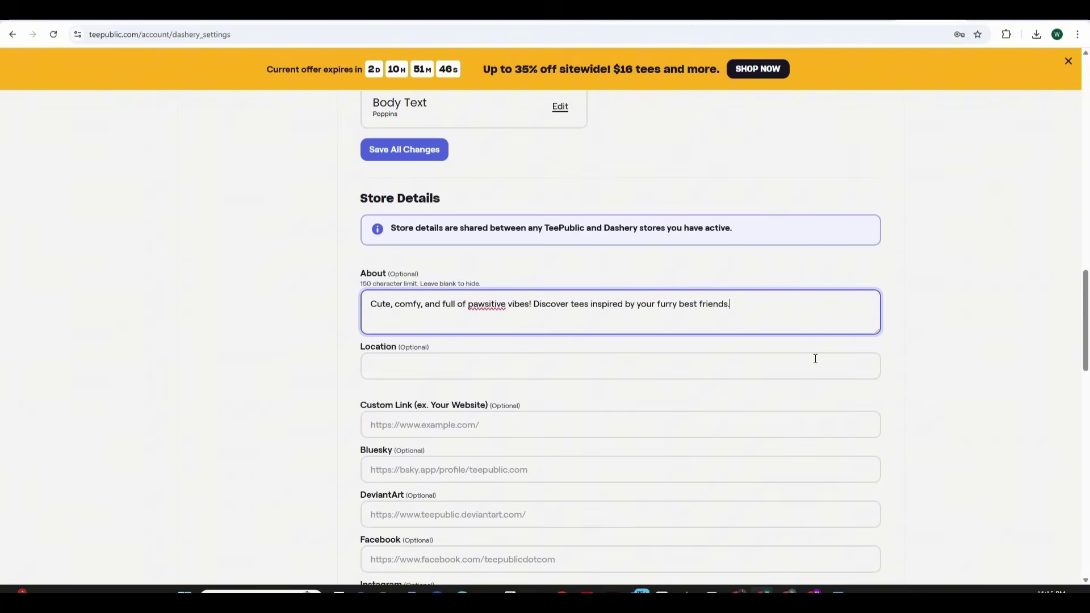
{"action": "scroll", "coordinate": [910, 367], "scroll_direction": "down", "scroll_amount": 12}
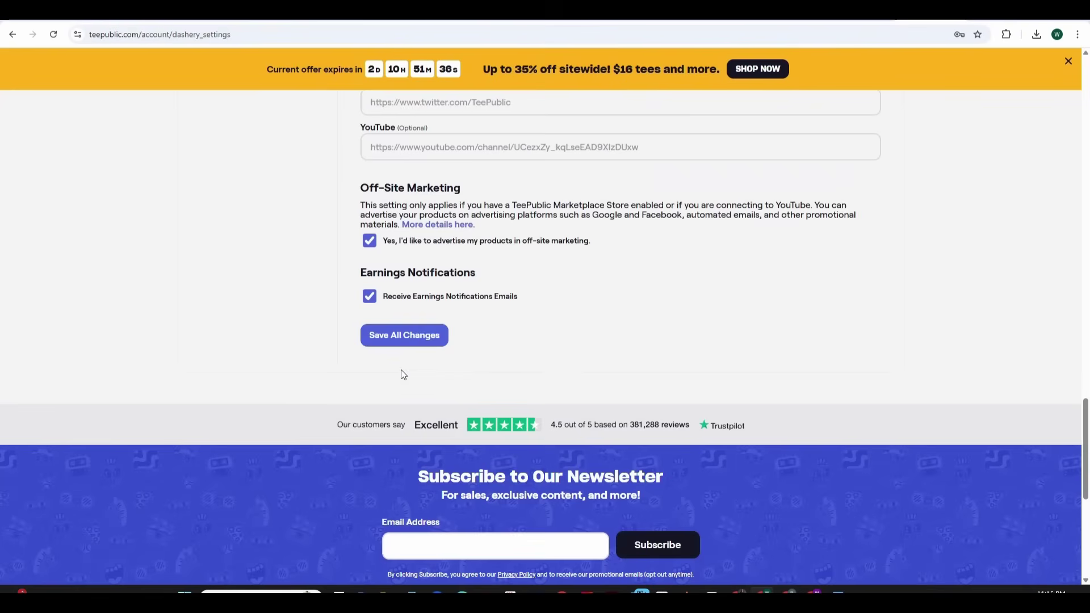
{"action": "left_click", "coordinate": [404, 336]}
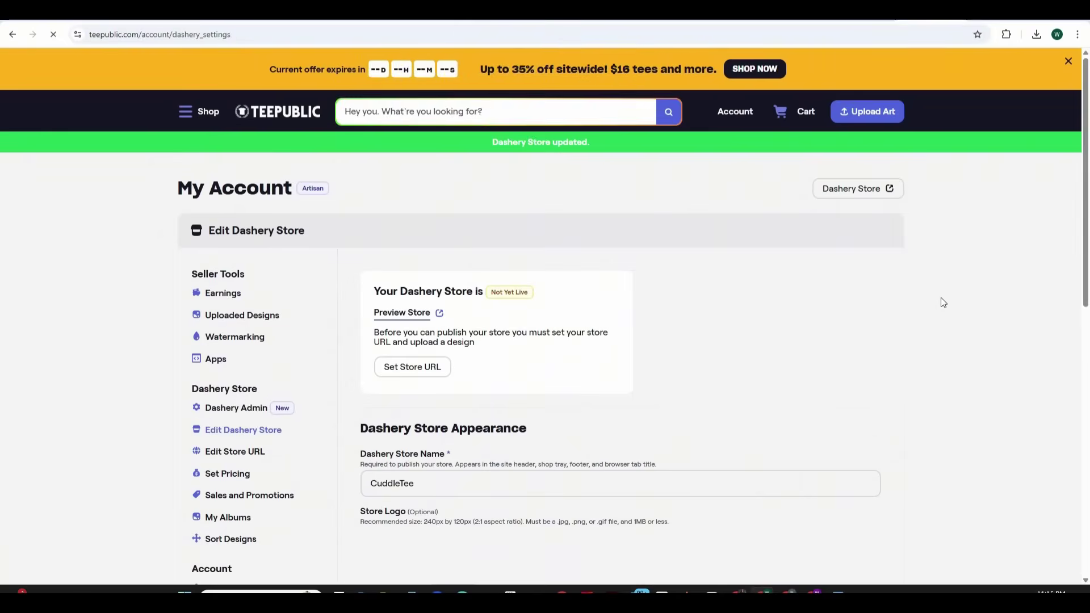
Multi-file upload all twelve design images from the Video 1 folder via Upload Art
{"action": "left_click", "coordinate": [248, 318]}
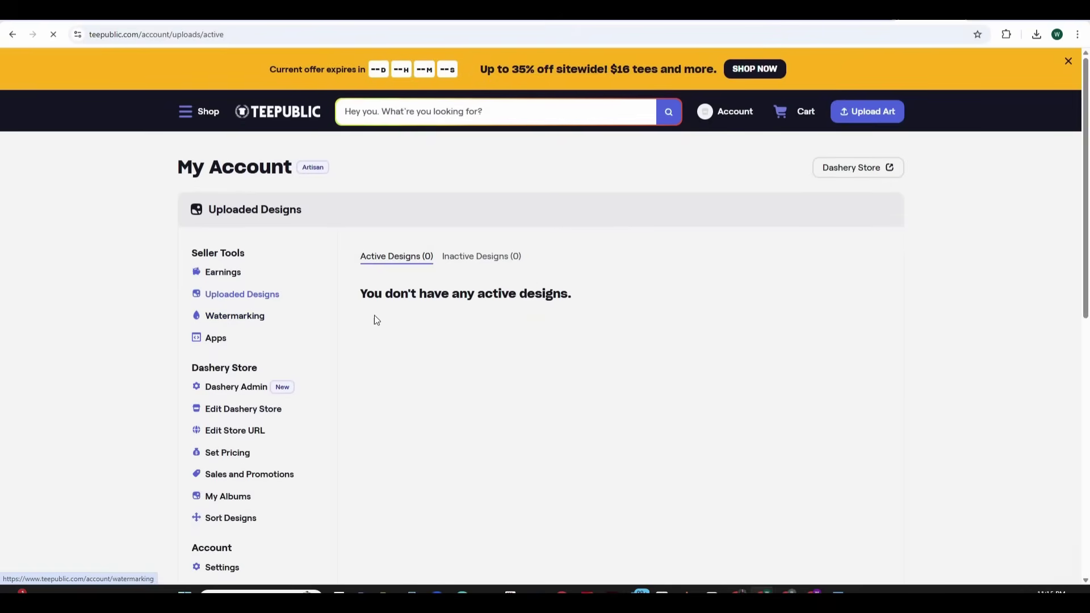
{"action": "left_click", "coordinate": [858, 117]}
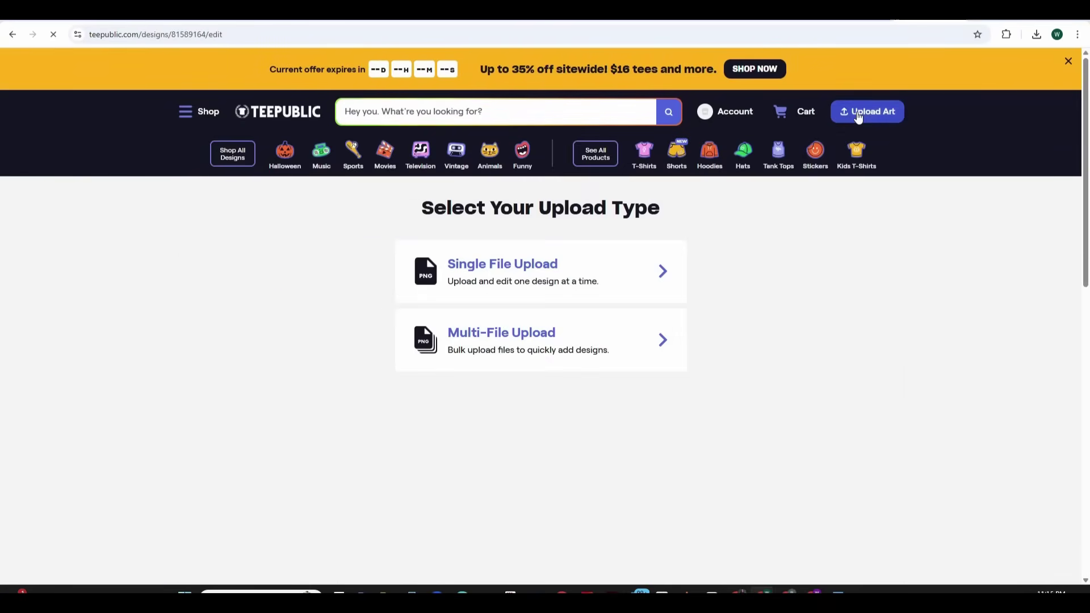
{"action": "left_click", "coordinate": [611, 347]}
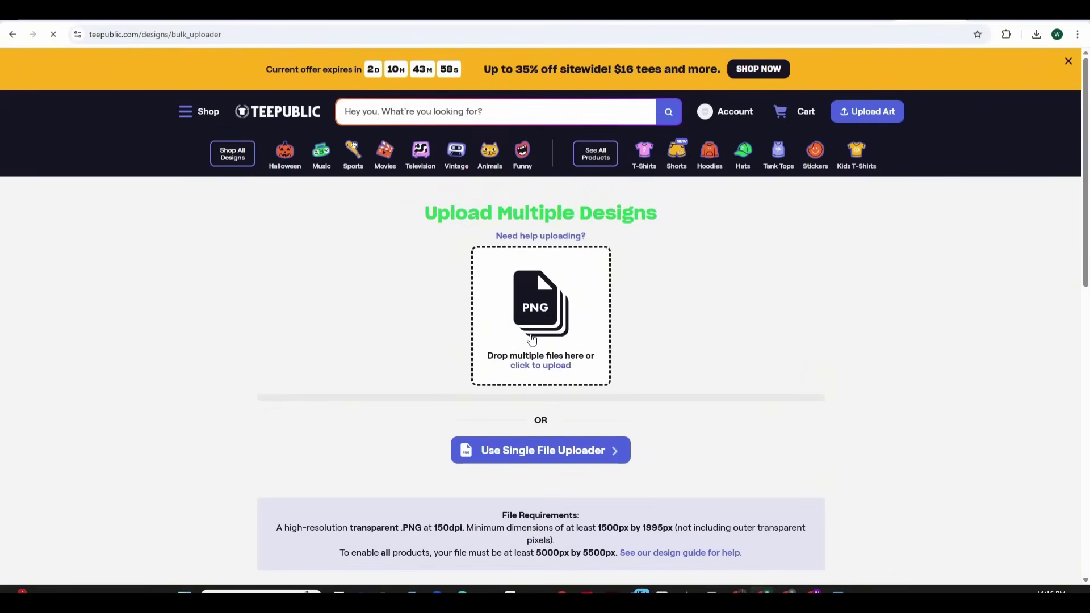
{"action": "left_click", "coordinate": [529, 331]}
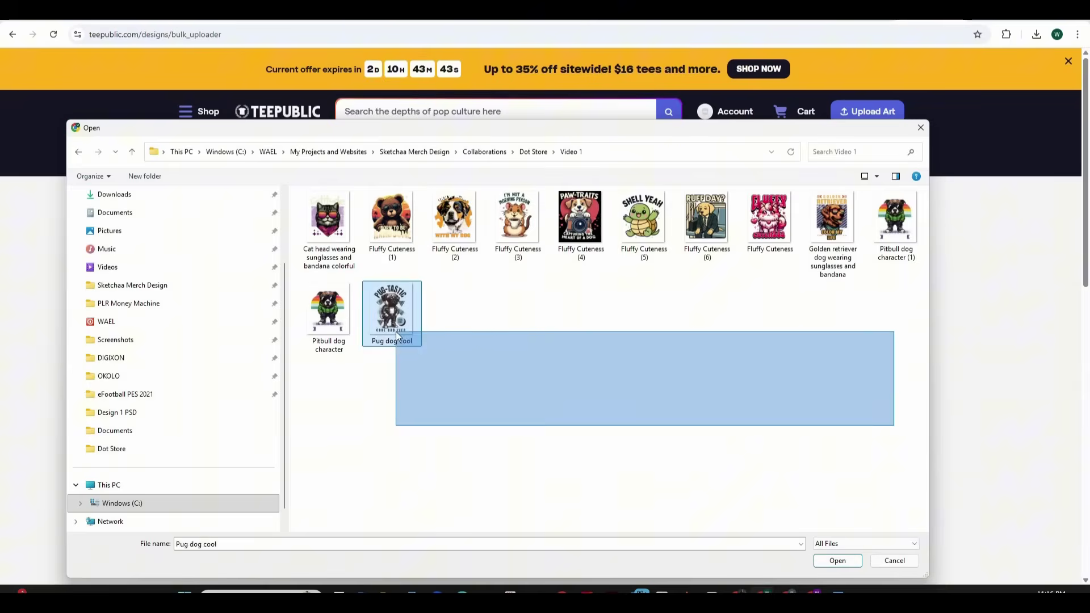
{"action": "key", "text": "ctrl+a"}
{"action": "left_click", "coordinate": [837, 560]}
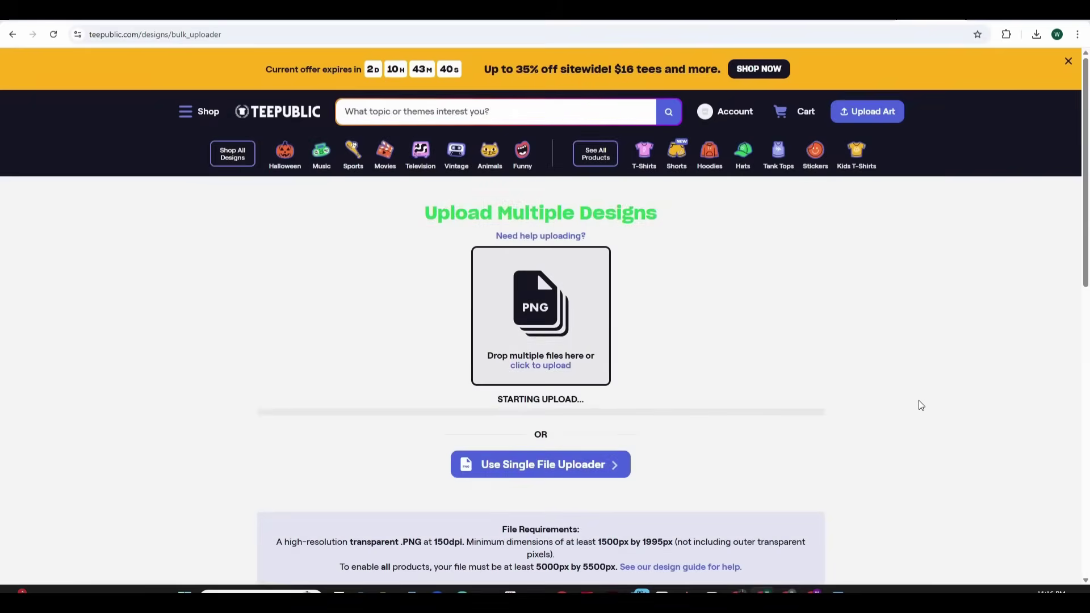
Let all 12 uploads finish, then open the Golden Retriever design as design 1 of 12
{"action": "scroll", "coordinate": [951, 322], "scroll_direction": "down", "scroll_amount": 2}
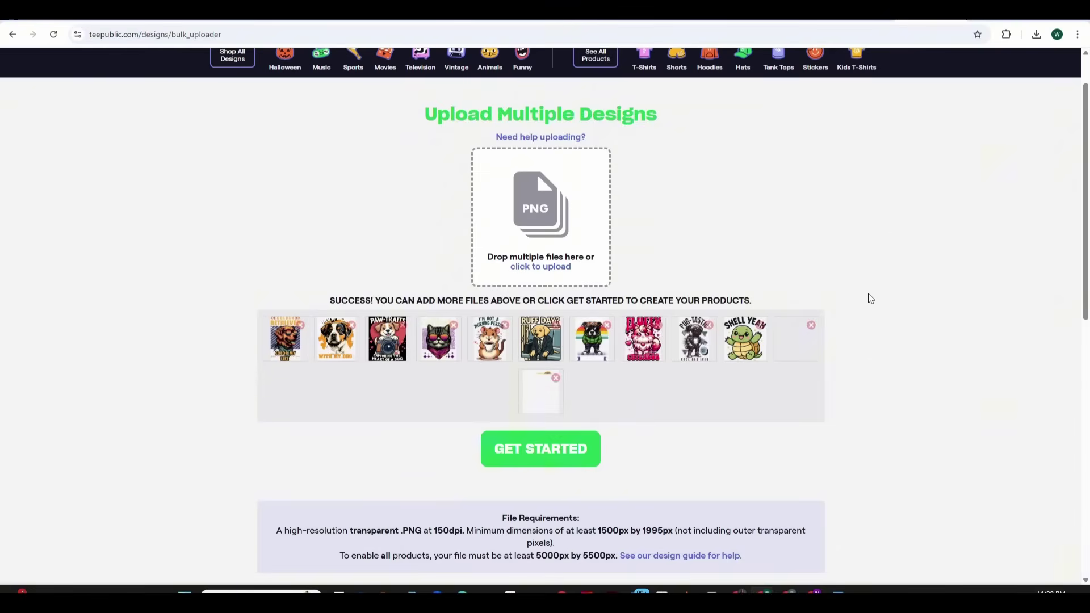
{"action": "scroll", "coordinate": [874, 332], "scroll_direction": "down", "scroll_amount": 1}
{"action": "left_click", "coordinate": [546, 437]}
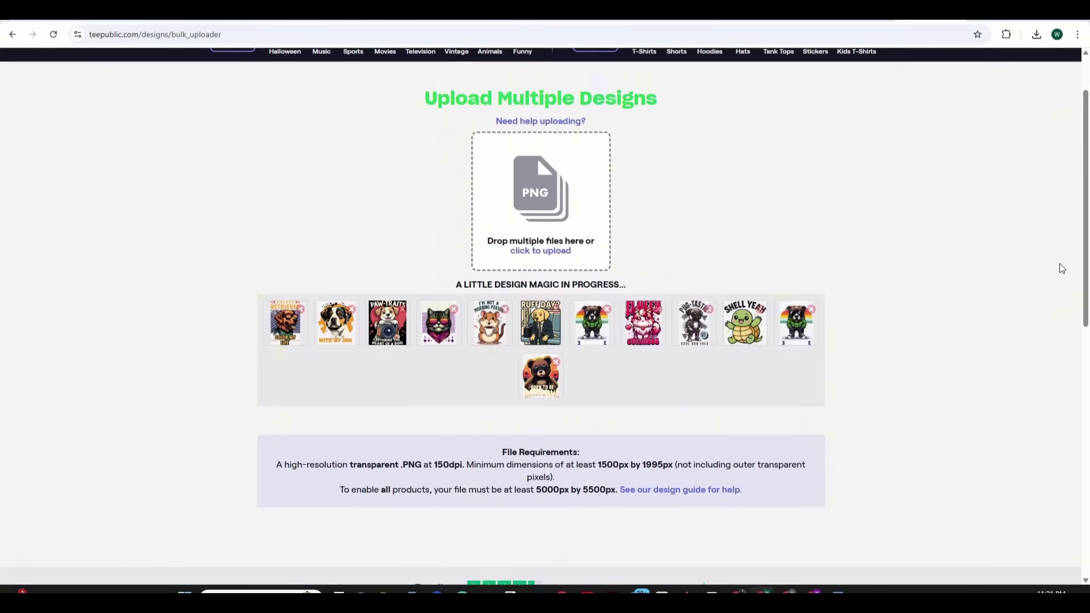
{"action": "scroll", "coordinate": [1088, 239], "scroll_direction": "down", "scroll_amount": 1}
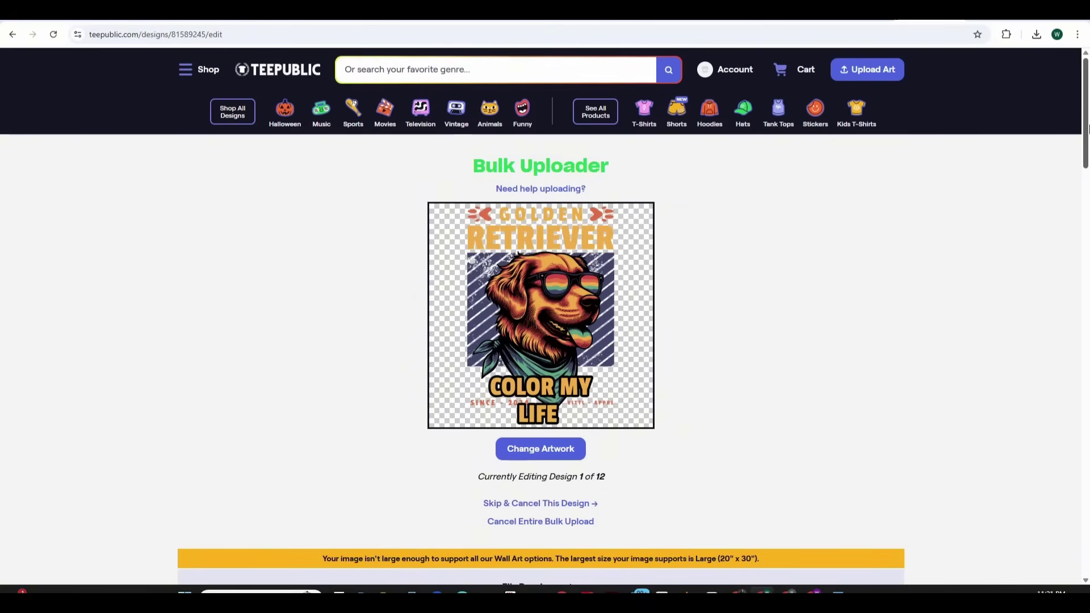
{"action": "left_click_drag", "start_coordinate": [1088, 129], "coordinate": [1088, 264]}
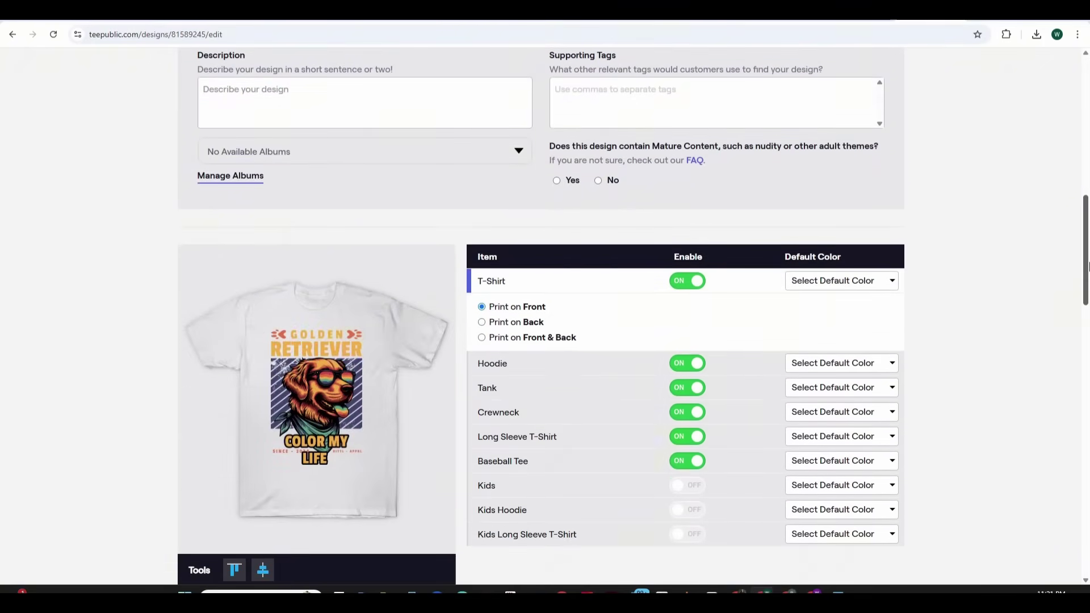
{"action": "left_click_drag", "start_coordinate": [1088, 268], "coordinate": [1088, 406]}
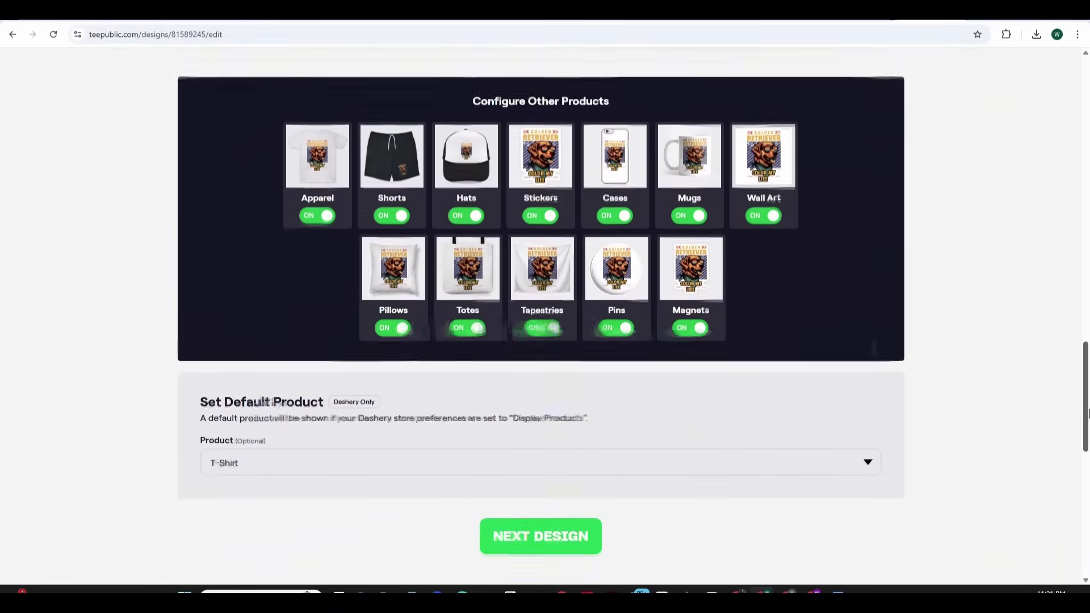
{"action": "left_click_drag", "start_coordinate": [1087, 414], "coordinate": [1077, 147]}
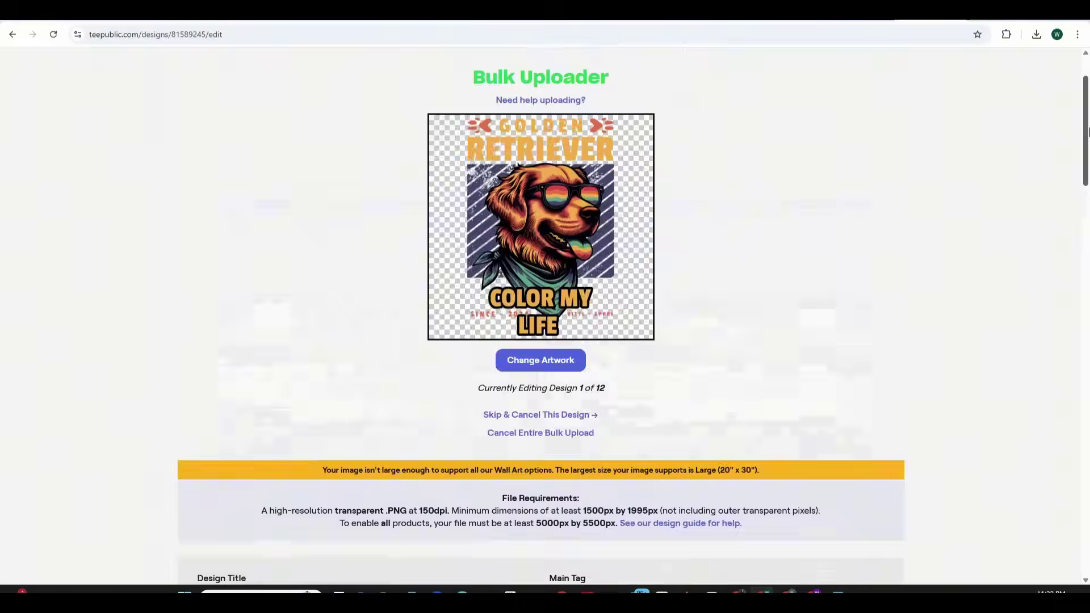
{"action": "left_click_drag", "start_coordinate": [1085, 130], "coordinate": [1087, 193]}
Enter the design title and set the main tag to 'golden retriever'
{"action": "left_click", "coordinate": [315, 316]}
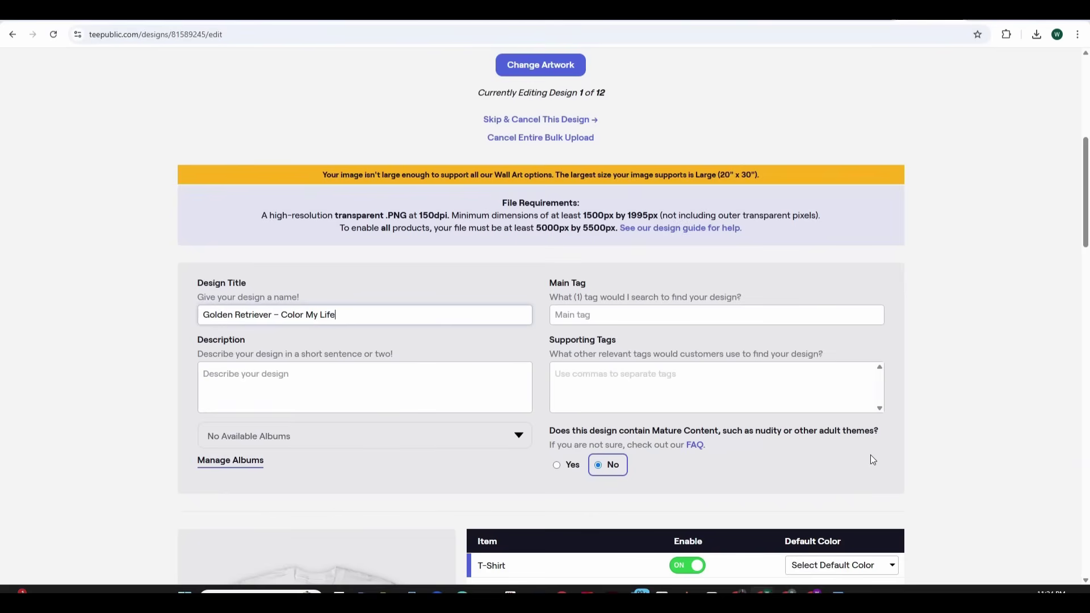
{"action": "left_click", "coordinate": [624, 316]}
{"action": "type", "text": "Golden Retriever"}
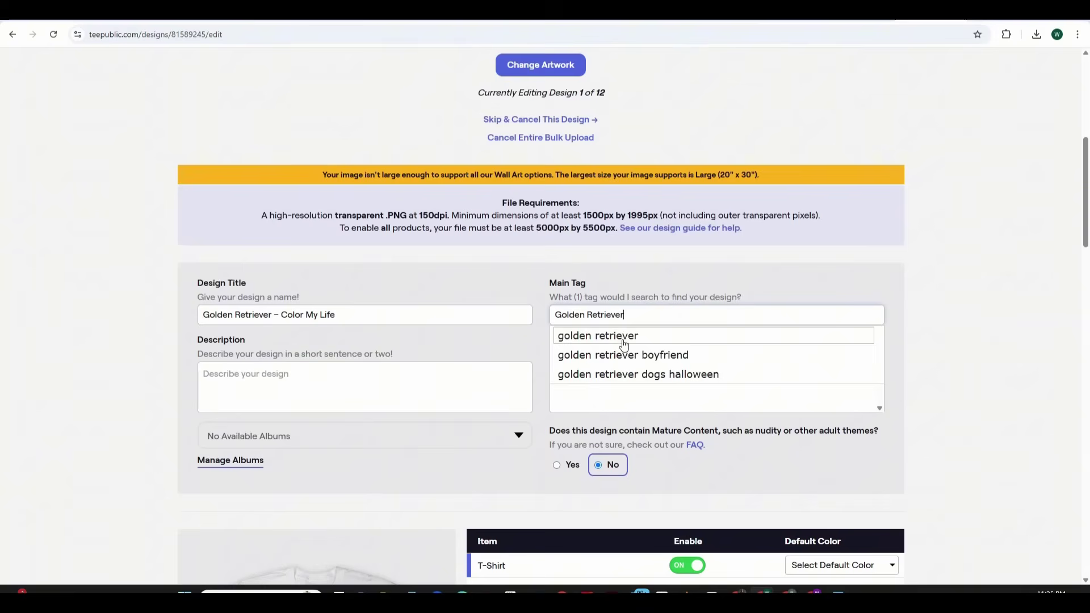
{"action": "left_click", "coordinate": [625, 336]}
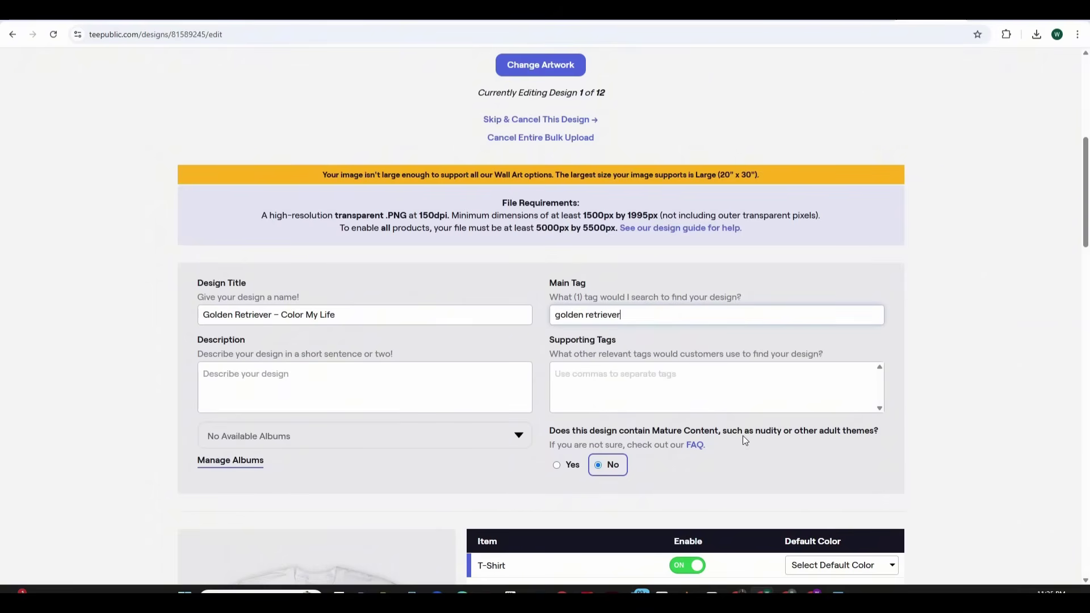
Add supporting tags dogs, dog lover and golden retriever boyfriend, and paste a short description
{"action": "left_click", "coordinate": [711, 392]}
{"action": "key", "text": "ctrl+v"}
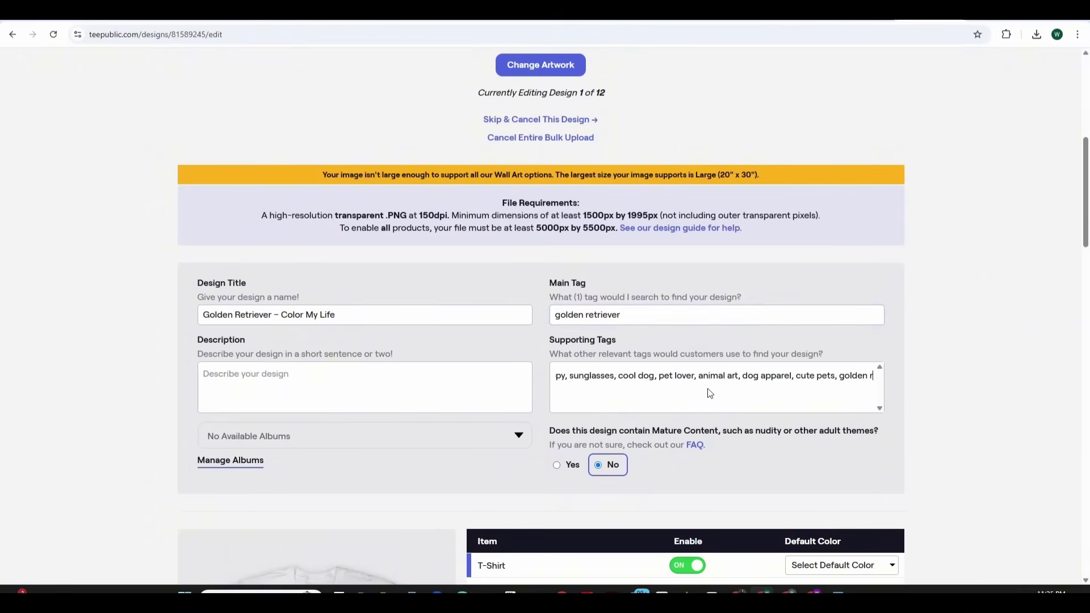
{"action": "key", "text": "BackSpace"}
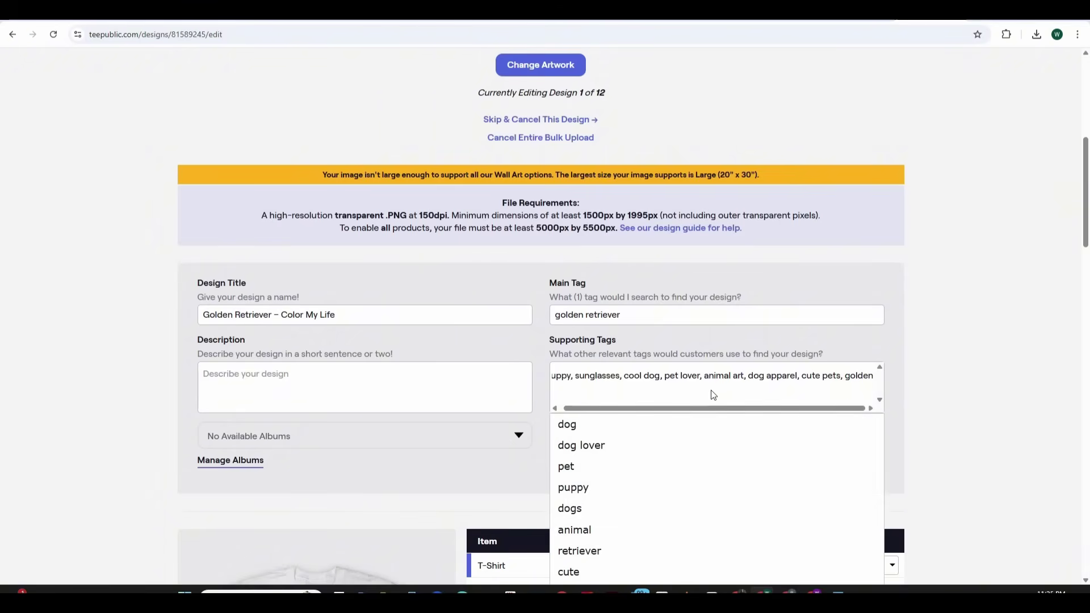
{"action": "left_click", "coordinate": [635, 508]}
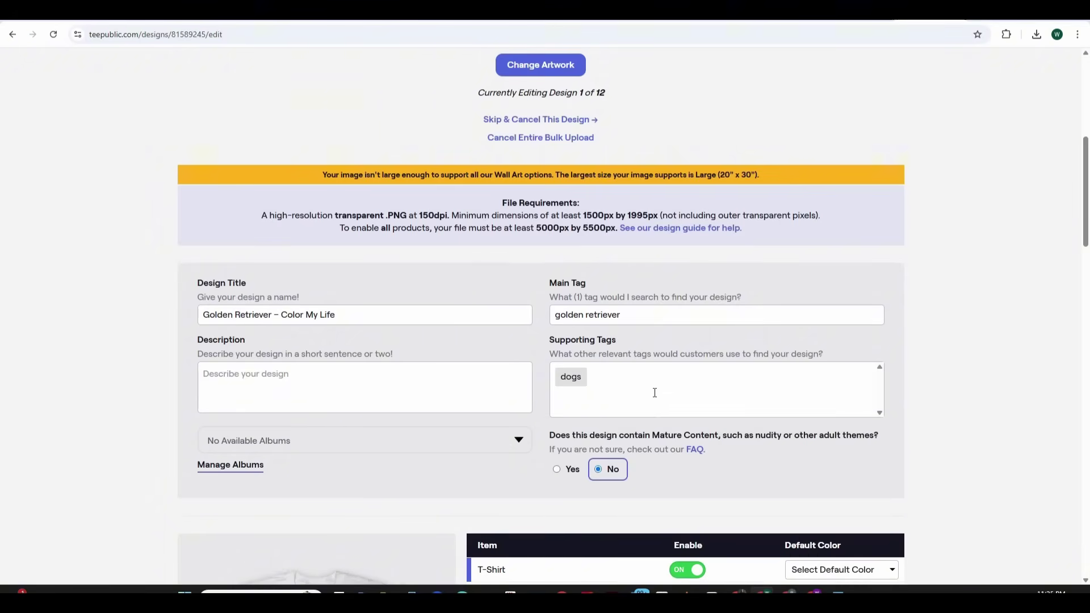
{"action": "left_click", "coordinate": [667, 405]}
{"action": "left_click", "coordinate": [624, 450]}
{"action": "left_click", "coordinate": [690, 382]}
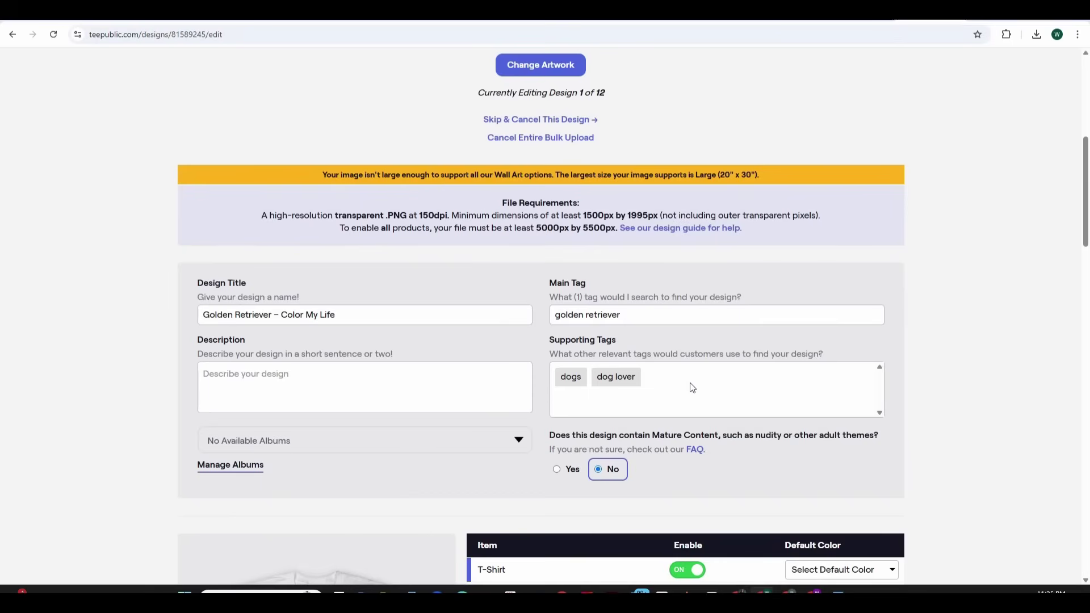
{"action": "type", "text": "golden"}
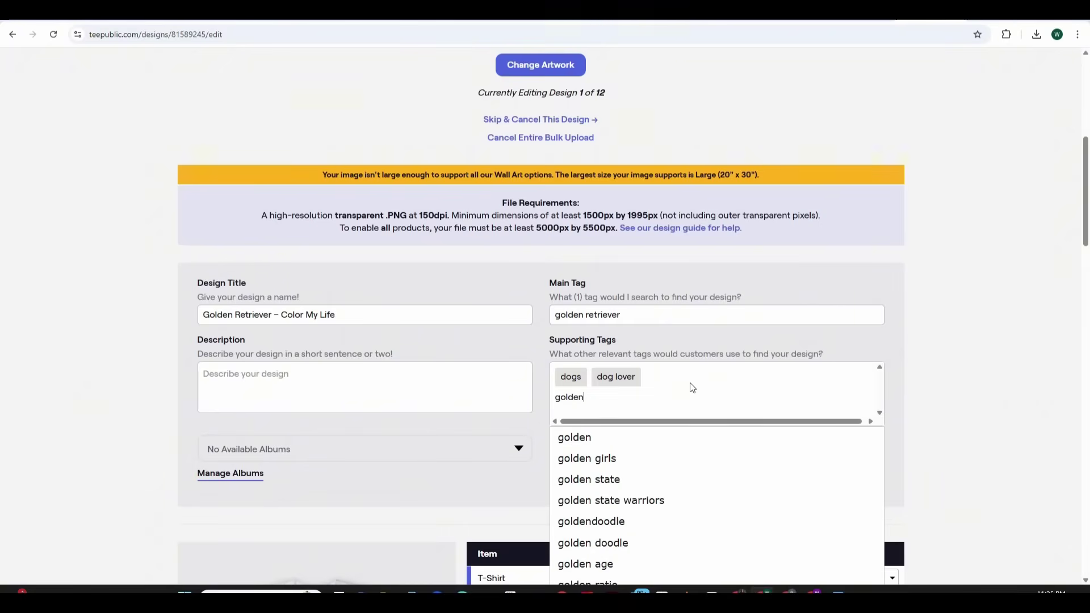
{"action": "type", "text": " re"}
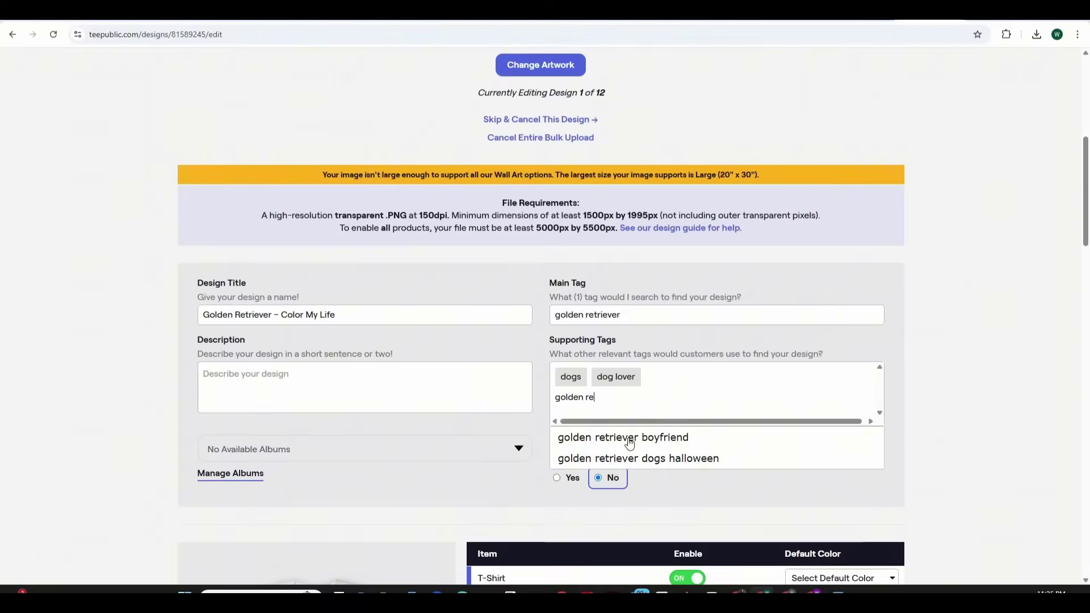
{"action": "left_click", "coordinate": [629, 441]}
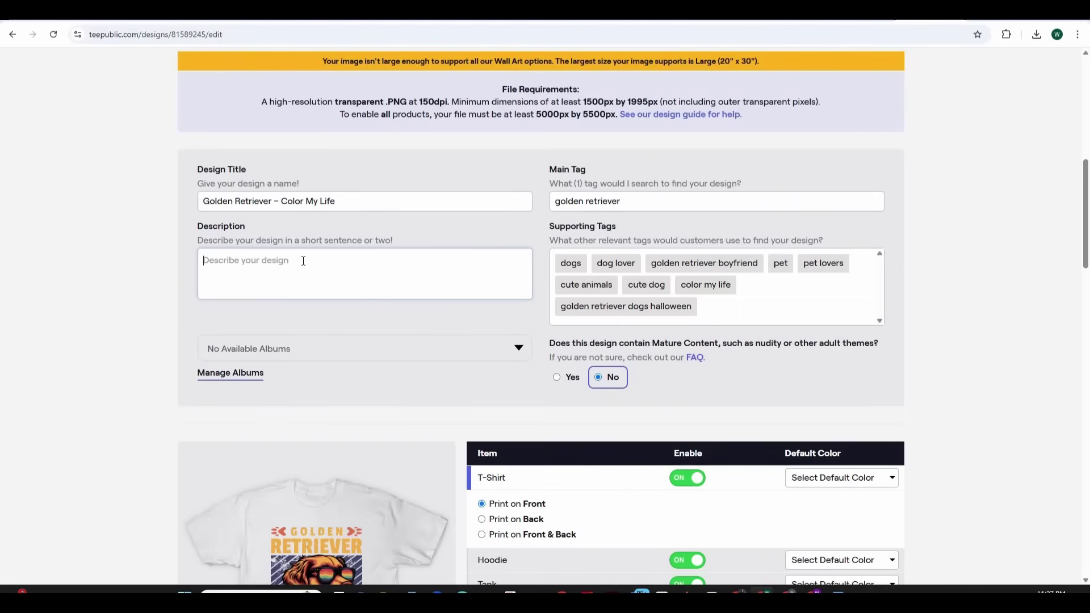
{"action": "type", "text": "A stylish Golden Retriever rocking sunglasses and a bandana, radiating warmth and happiness. Perfect for dog lovers who bring color to every moment!"}
{"action": "left_click_drag", "start_coordinate": [1085, 192], "coordinate": [1085, 248]}
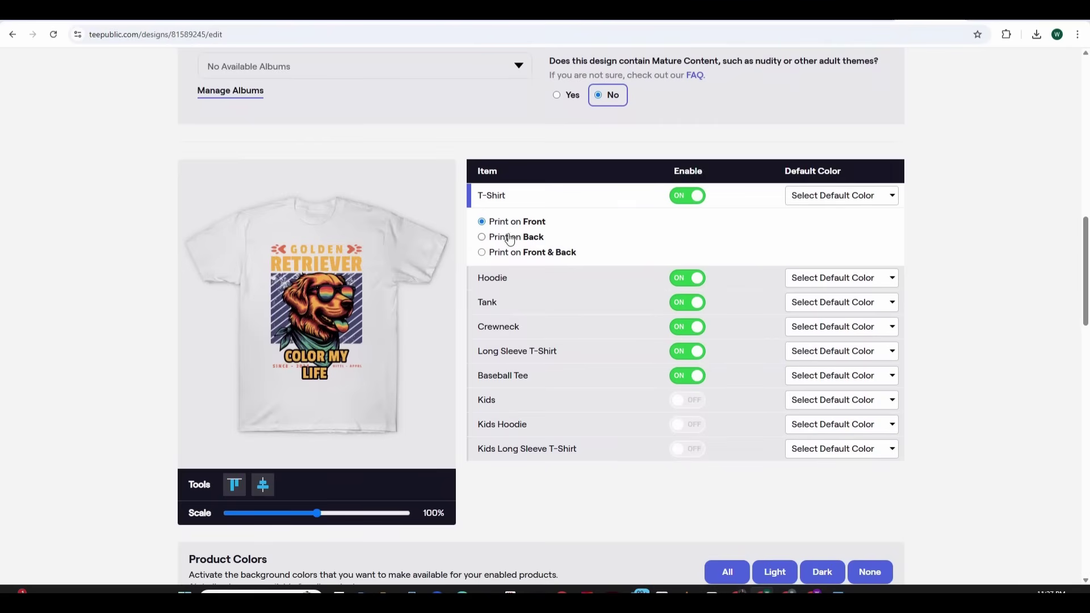
Set the T-Shirt default colour to Black and the Baseball Tee default to Black/White
{"action": "left_click", "coordinate": [865, 199]}
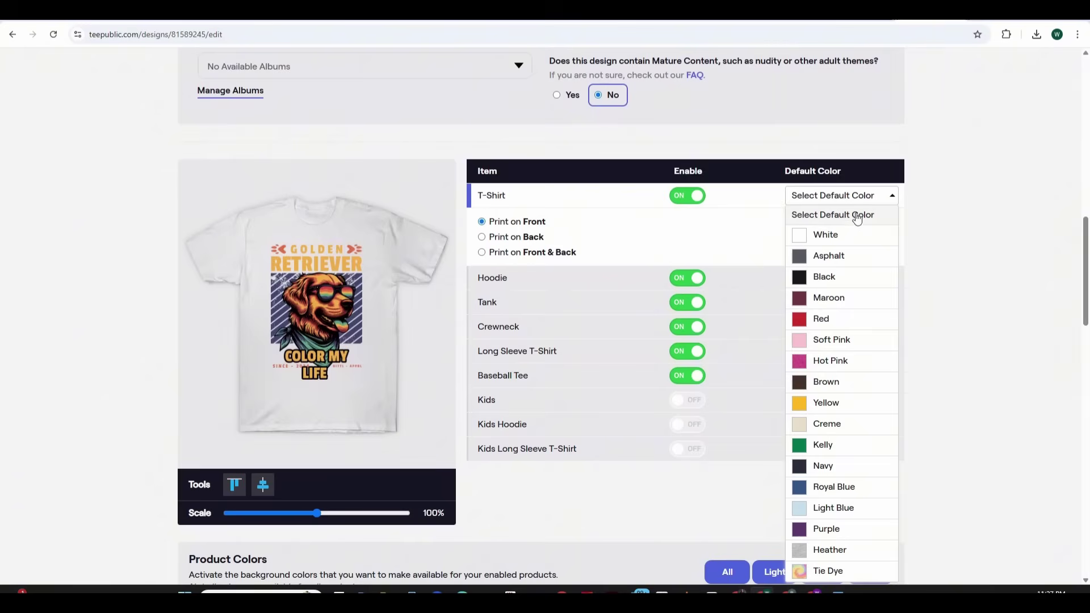
{"action": "left_click", "coordinate": [811, 277]}
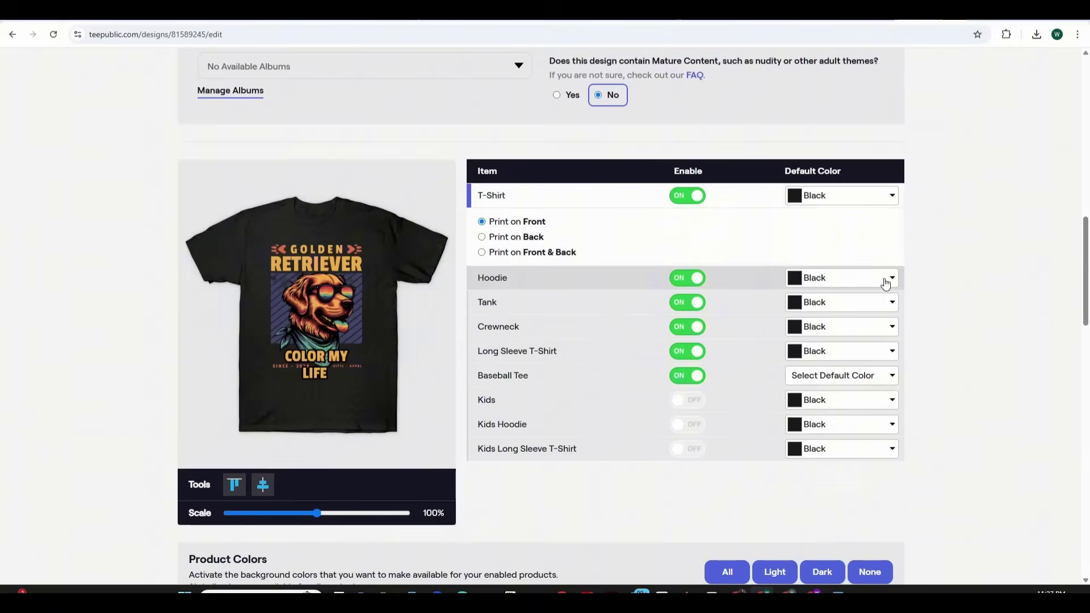
{"action": "left_click", "coordinate": [884, 377]}
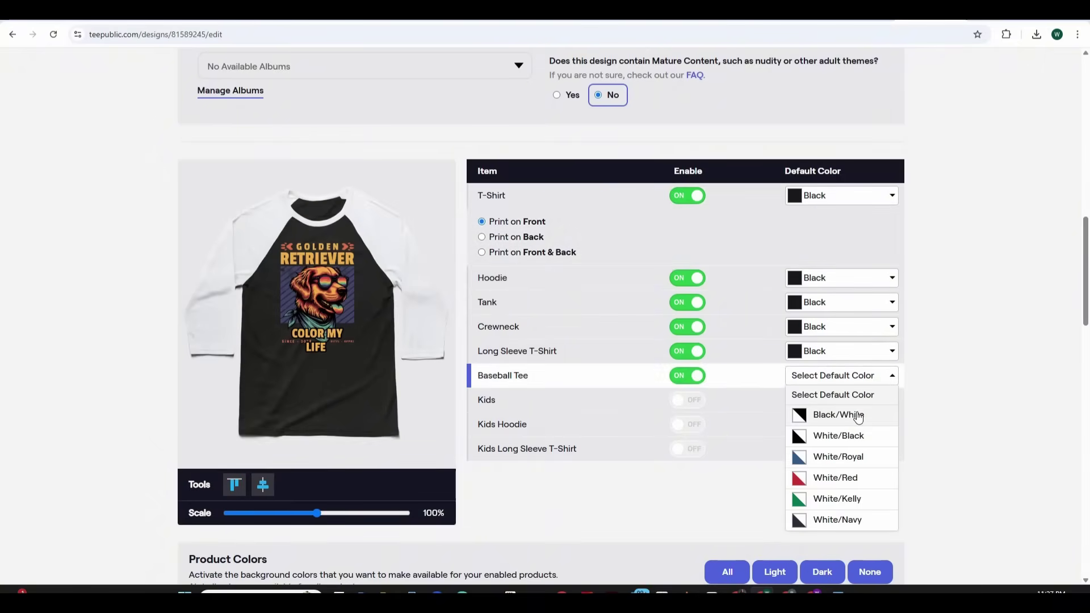
{"action": "left_click", "coordinate": [856, 435]}
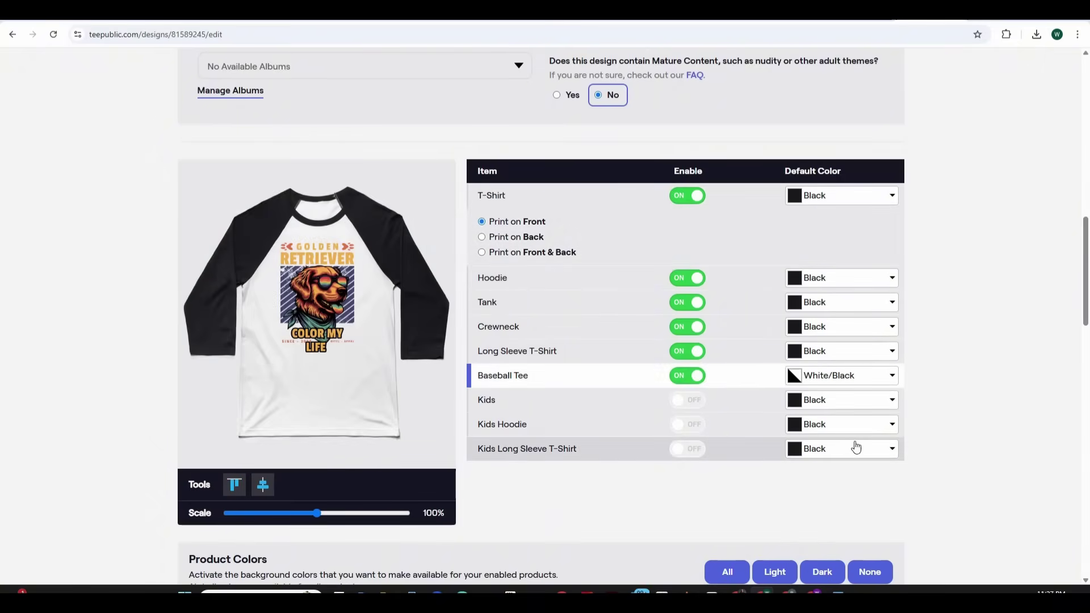
{"action": "left_click", "coordinate": [854, 376]}
{"action": "left_click", "coordinate": [838, 519]}
{"action": "left_click", "coordinate": [849, 382]}
{"action": "left_click", "coordinate": [879, 392]}
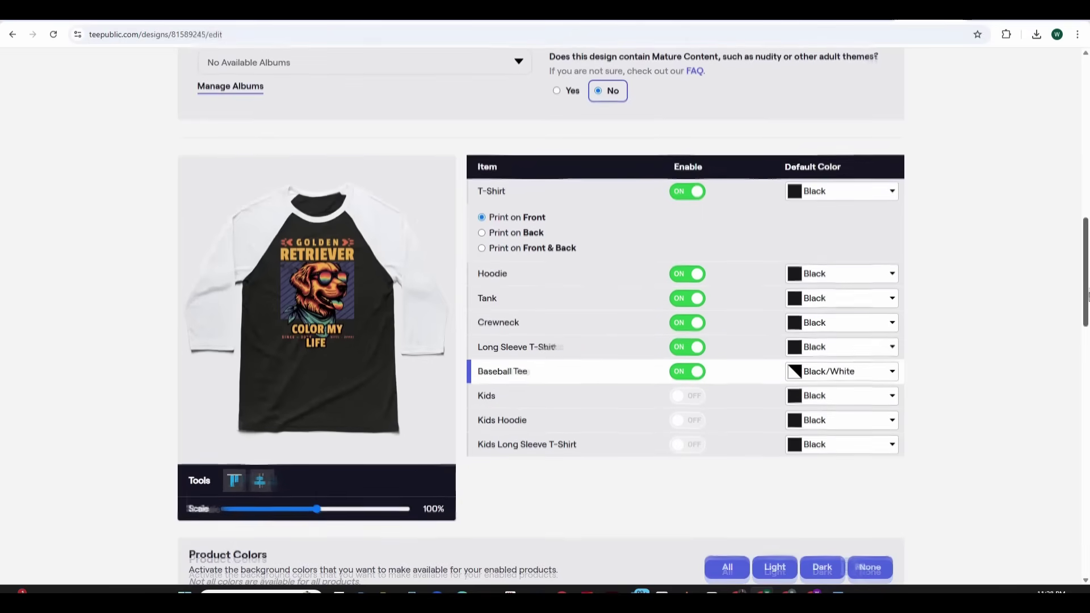
Centre the design horizontally on the shirt and limit its colours to dark ones
{"action": "left_click_drag", "start_coordinate": [1087, 295], "coordinate": [1087, 323]}
{"action": "scroll", "coordinate": [315, 190], "scroll_direction": "up", "scroll_amount": 1}
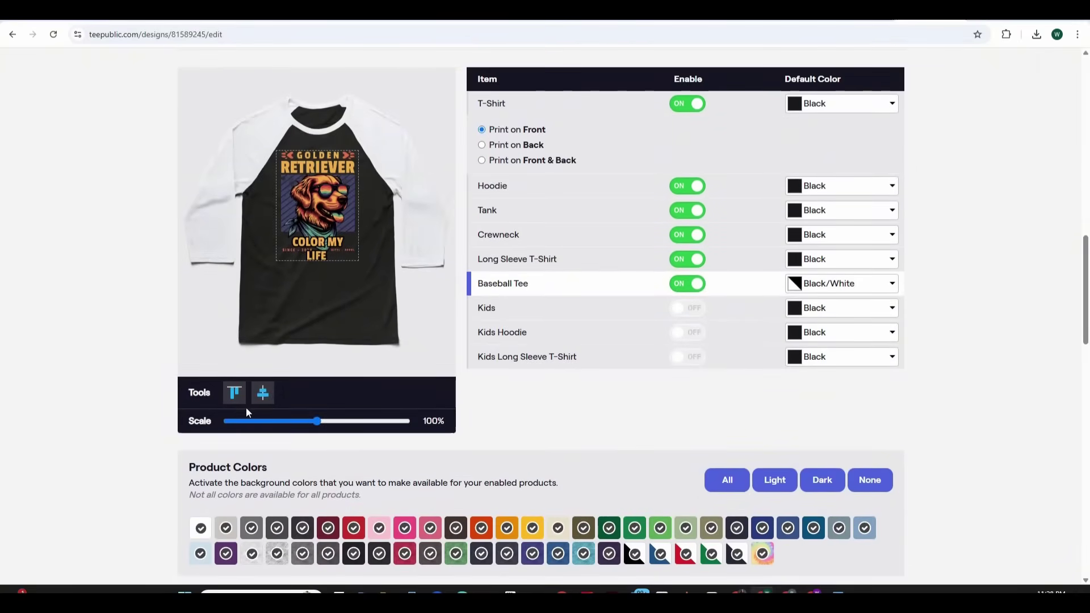
{"action": "left_click", "coordinate": [257, 397]}
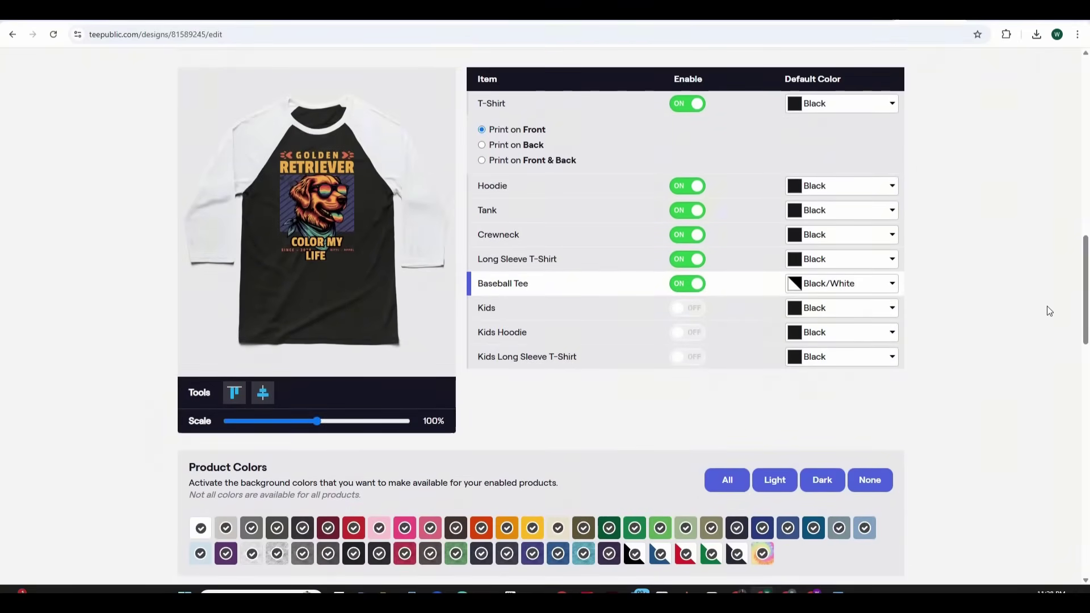
{"action": "left_click_drag", "start_coordinate": [1087, 301], "coordinate": [1086, 316]}
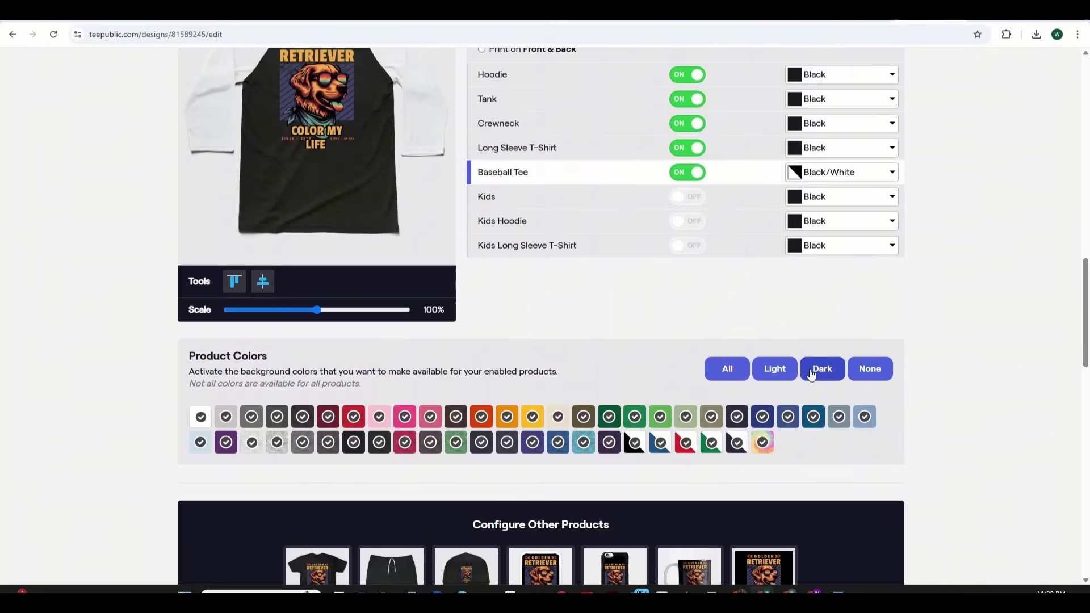
{"action": "left_click", "coordinate": [830, 373]}
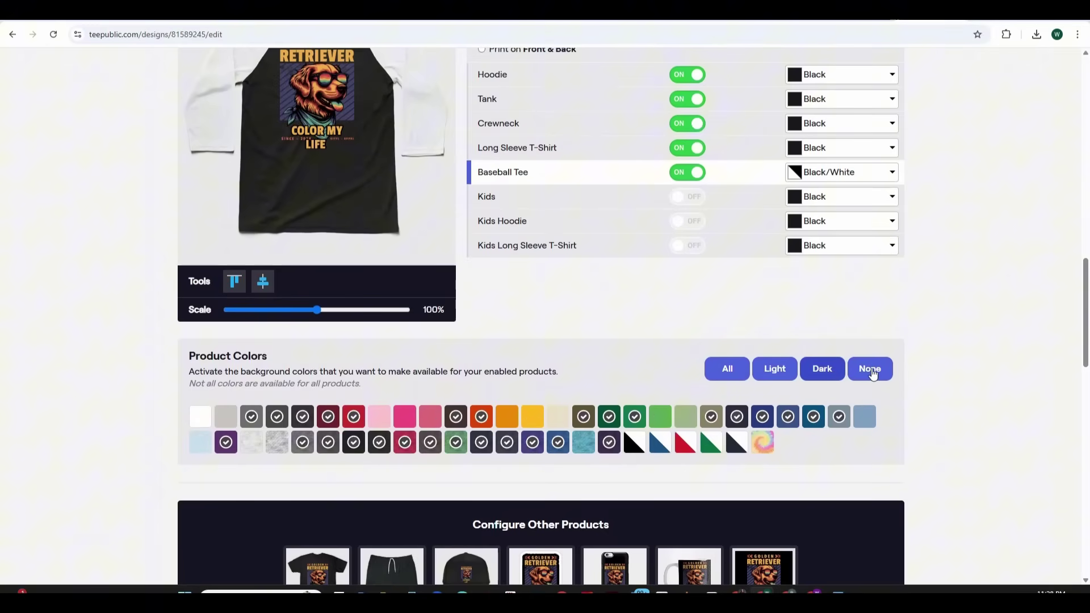
{"action": "scroll", "coordinate": [965, 363], "scroll_direction": "up", "scroll_amount": 3}
{"action": "scroll", "coordinate": [1085, 339], "scroll_direction": "down", "scroll_amount": 3}
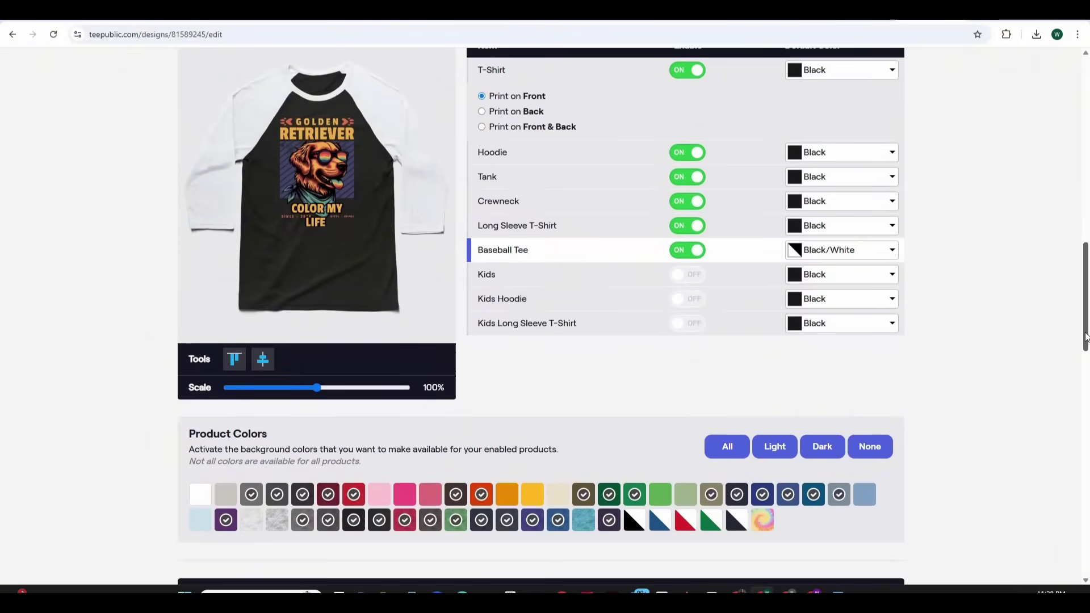
{"action": "left_click_drag", "start_coordinate": [1085, 339], "coordinate": [1072, 414]}
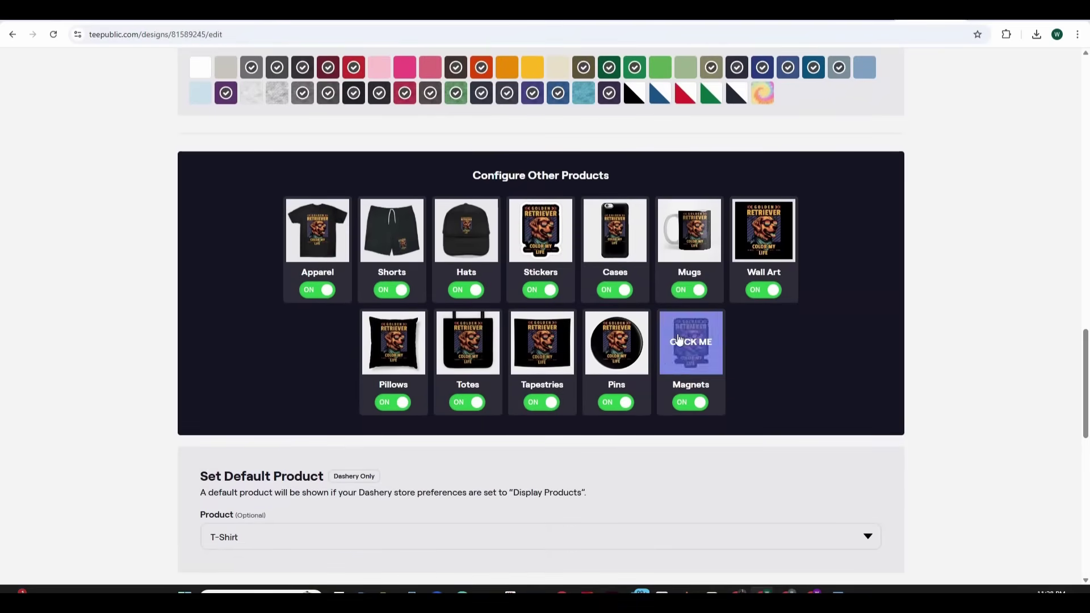
Review the design's mockups on hats, mugs, wall art and pillows
{"action": "left_click", "coordinate": [463, 237]}
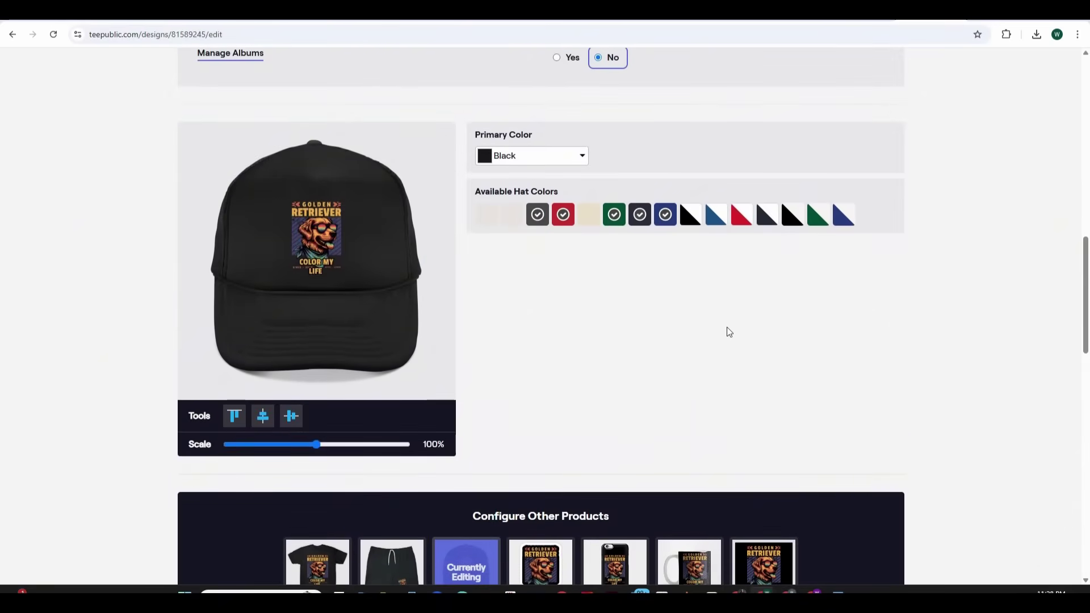
{"action": "scroll", "coordinate": [732, 335], "scroll_direction": "down", "scroll_amount": 5}
{"action": "scroll", "coordinate": [744, 397], "scroll_direction": "up", "scroll_amount": 4}
{"action": "left_click", "coordinate": [698, 529]}
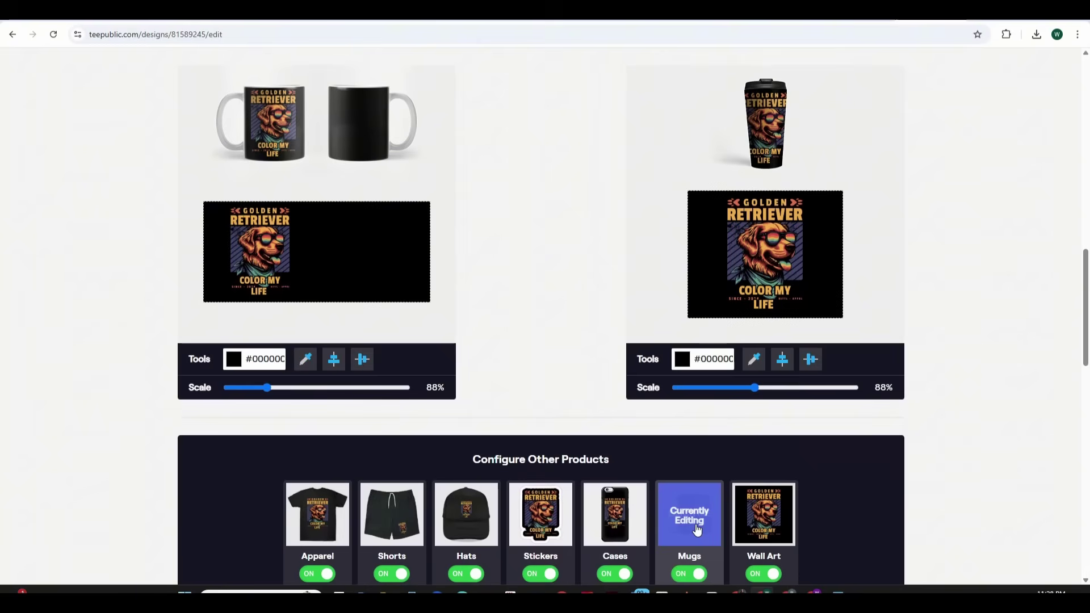
{"action": "left_click", "coordinate": [773, 527]}
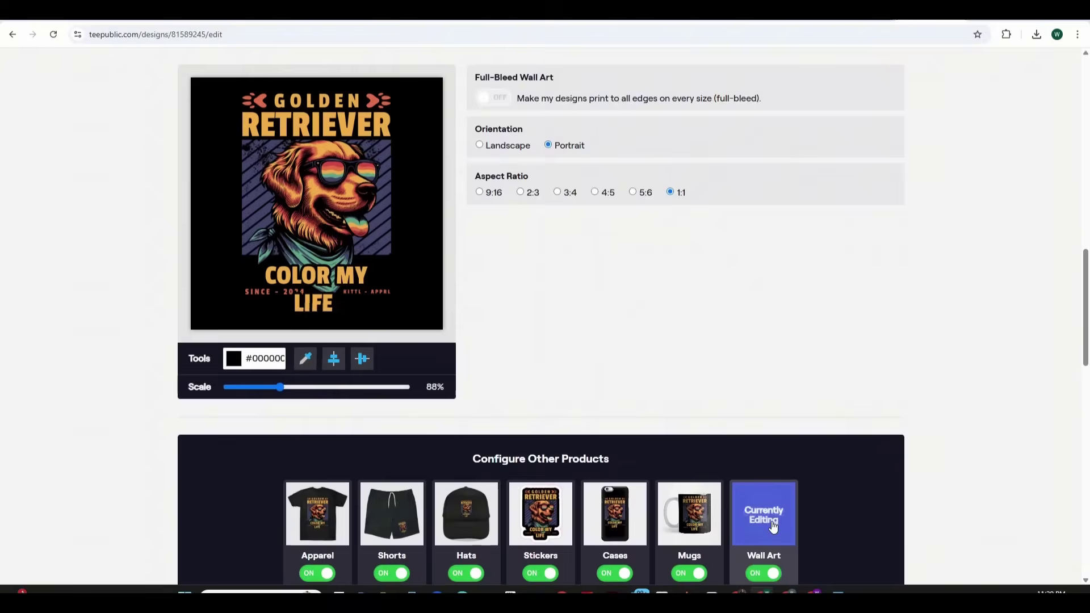
{"action": "scroll", "coordinate": [773, 526], "scroll_direction": "down", "scroll_amount": 2}
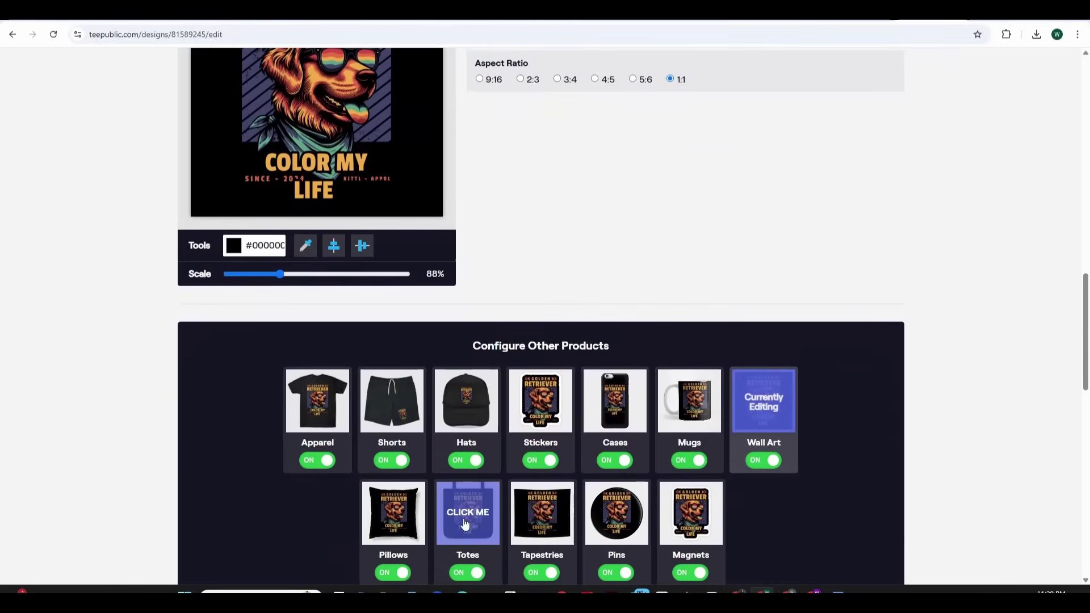
{"action": "left_click", "coordinate": [393, 513]}
{"action": "scroll", "coordinate": [606, 363], "scroll_direction": "up", "scroll_amount": 2}
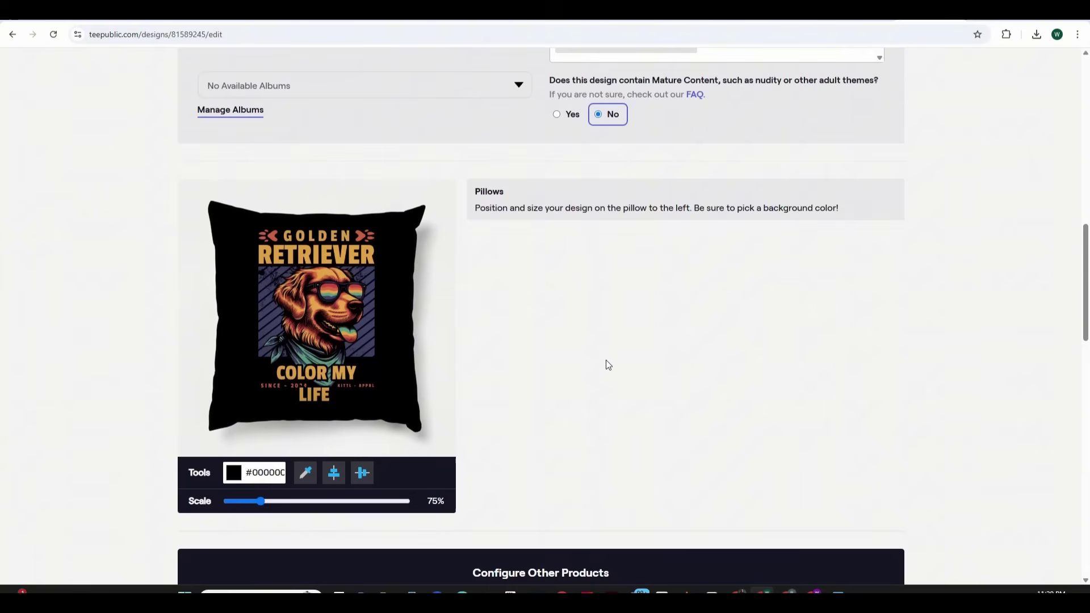
{"action": "left_click_drag", "start_coordinate": [1085, 301], "coordinate": [1088, 417]}
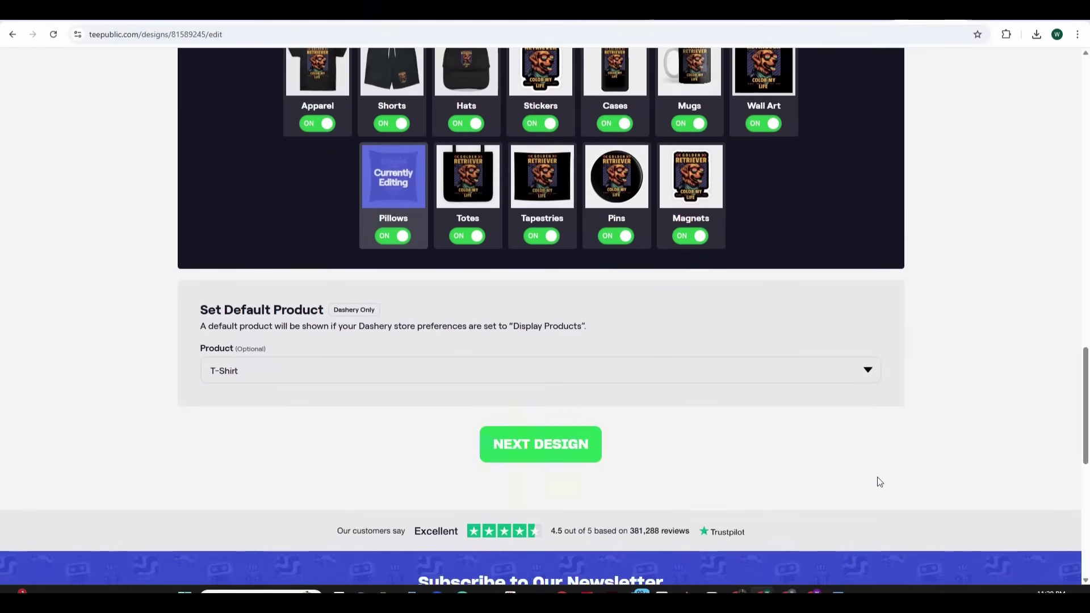
Advance to the next design, 'Sorry, I Can't', and open its Stickers settings
{"action": "left_click", "coordinate": [567, 445]}
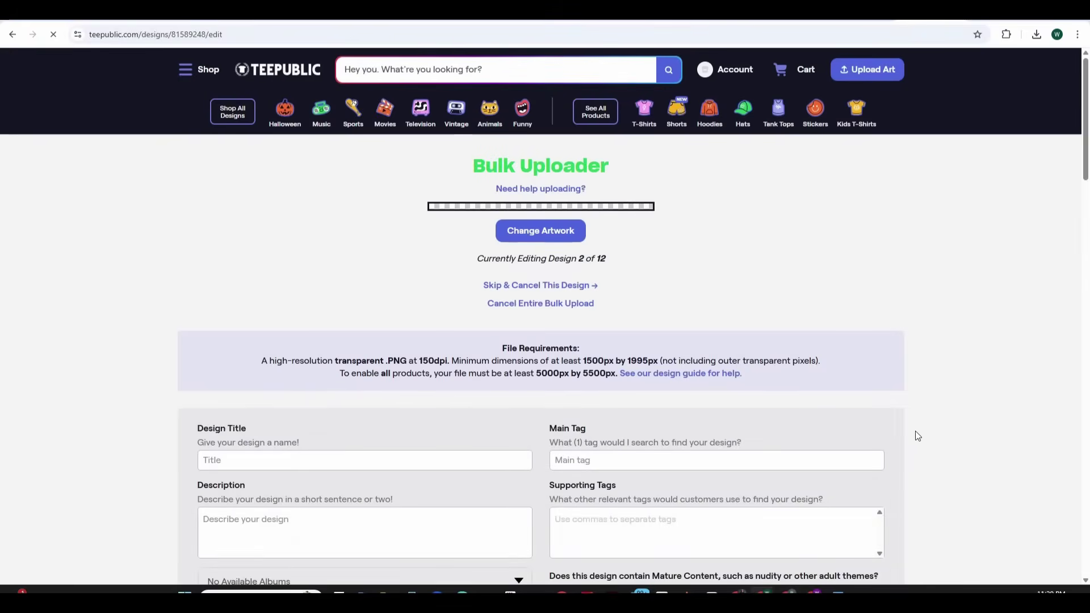
{"action": "scroll", "coordinate": [914, 436], "scroll_direction": "down", "scroll_amount": 15}
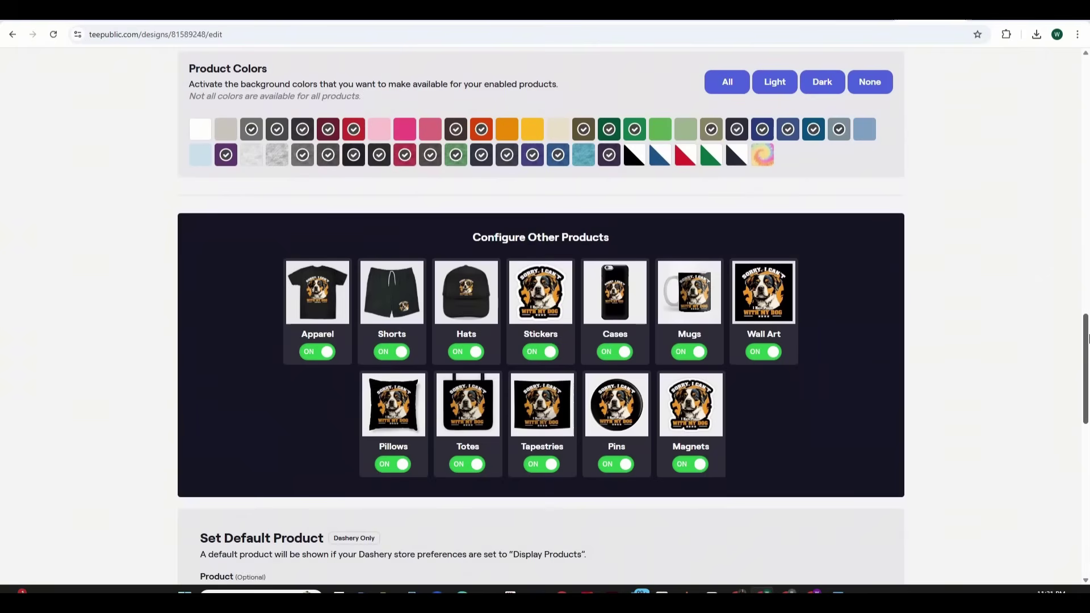
{"action": "left_click", "coordinate": [548, 301]}
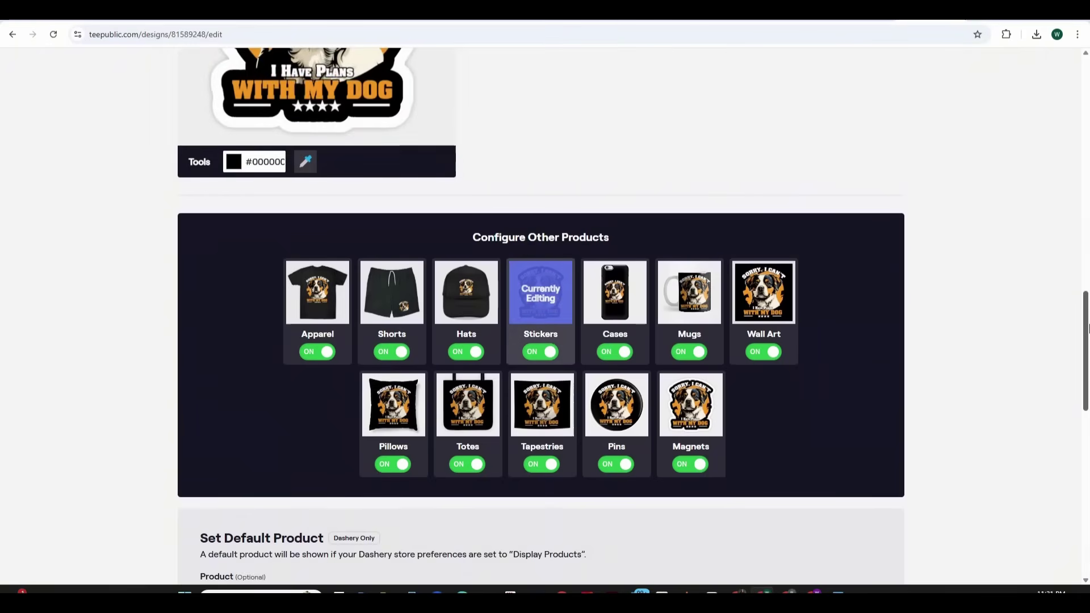
{"action": "left_click_drag", "start_coordinate": [1086, 348], "coordinate": [1086, 293]}
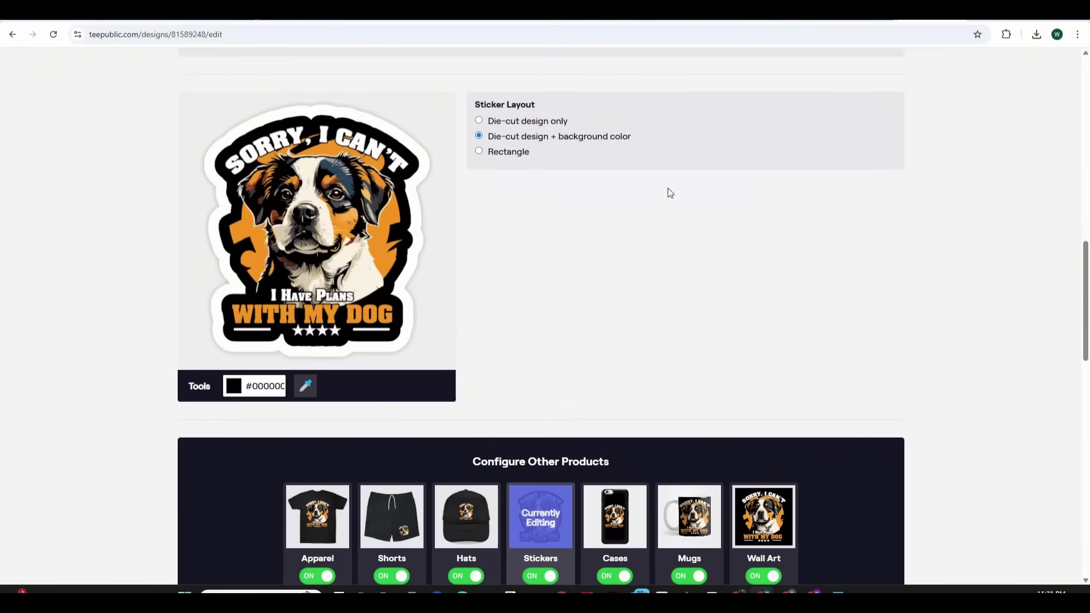
Try Die-cut only and Rectangle layouts, settling on Die-cut design + background color
{"action": "left_click", "coordinate": [479, 121]}
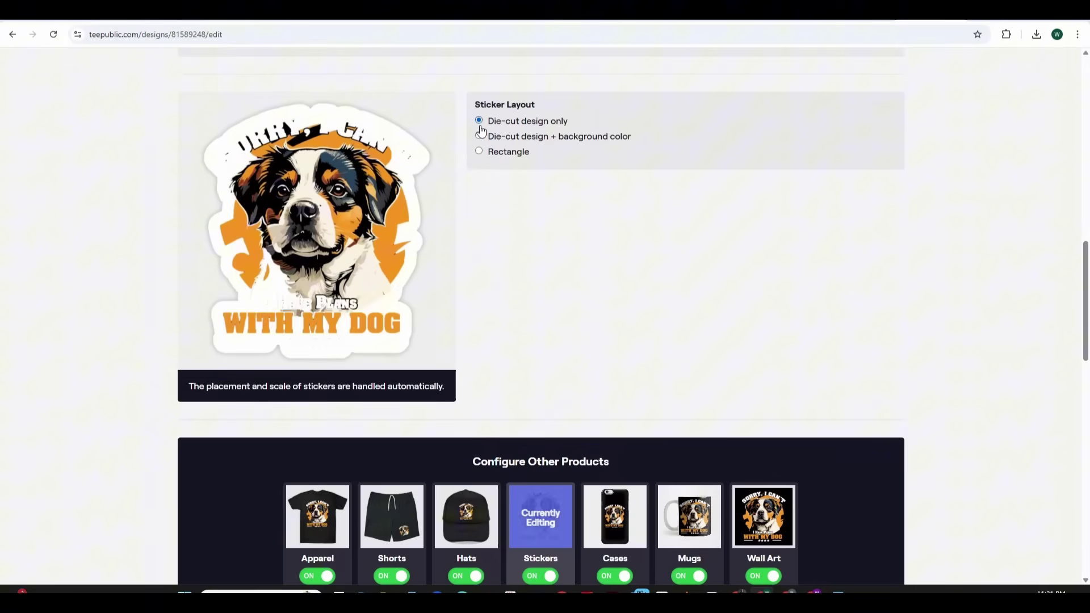
{"action": "left_click", "coordinate": [479, 137]}
{"action": "left_click", "coordinate": [479, 152]}
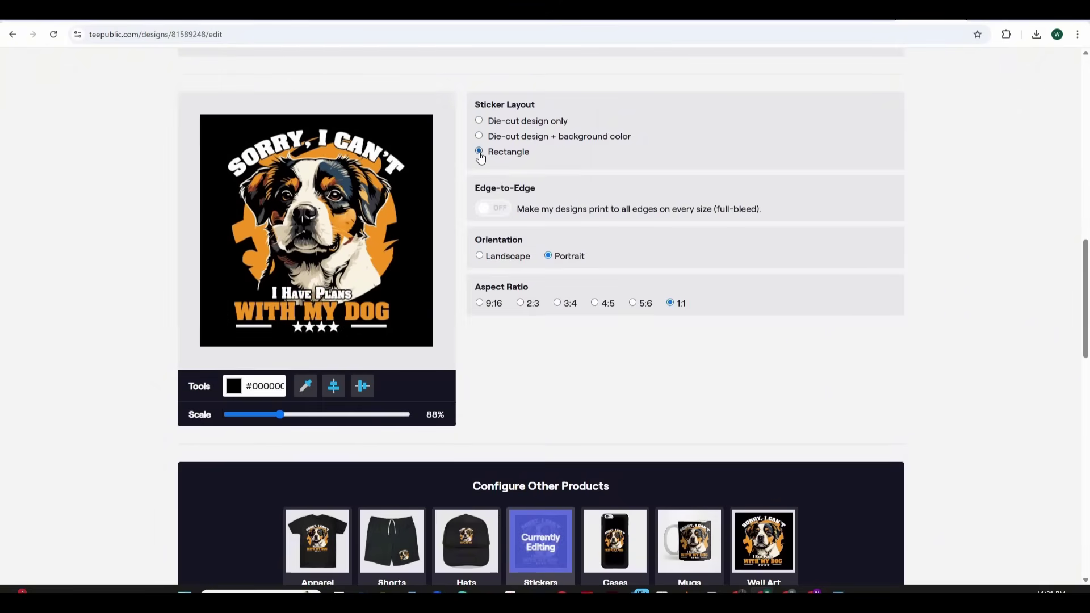
{"action": "left_click", "coordinate": [479, 139]}
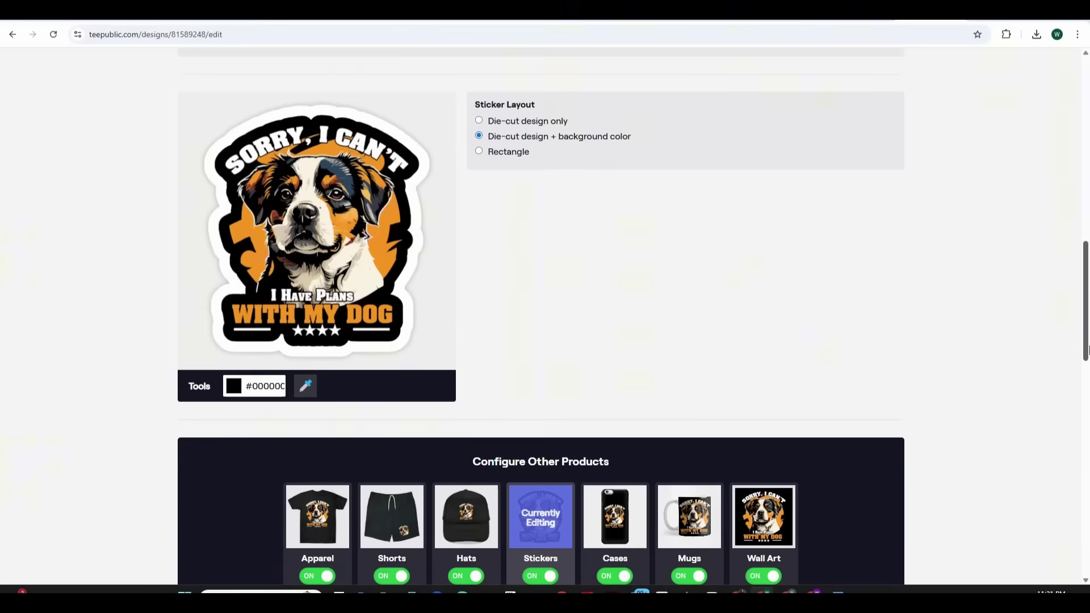
{"action": "left_click_drag", "start_coordinate": [1087, 290], "coordinate": [1086, 207]}
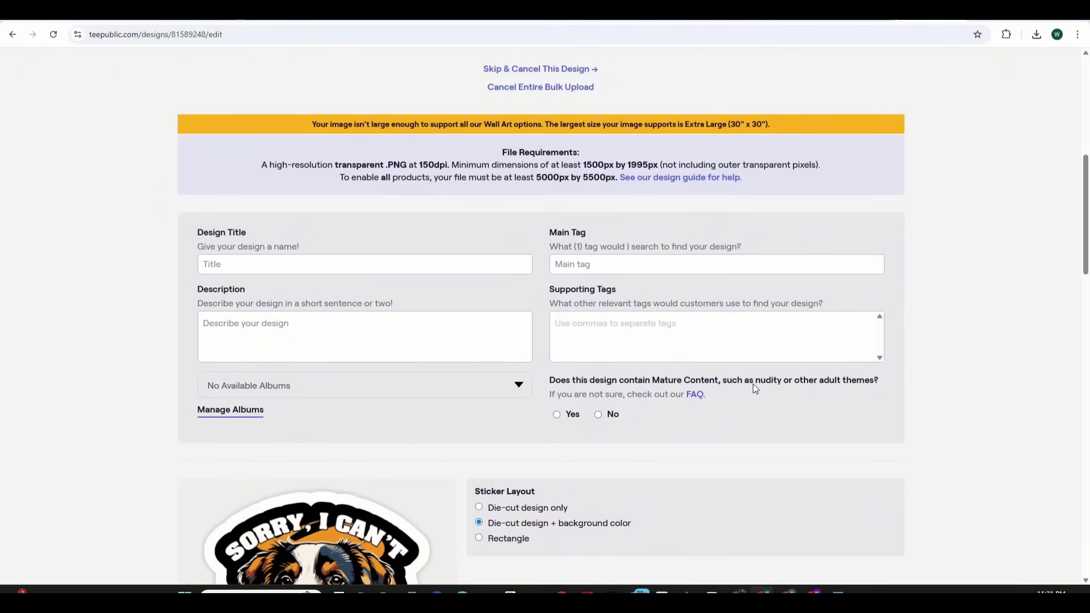
Mark the design as not mature content and skip one design from the bulk upload
{"action": "left_click", "coordinate": [597, 414]}
{"action": "scroll", "coordinate": [1072, 570], "scroll_direction": "down", "scroll_amount": 1}
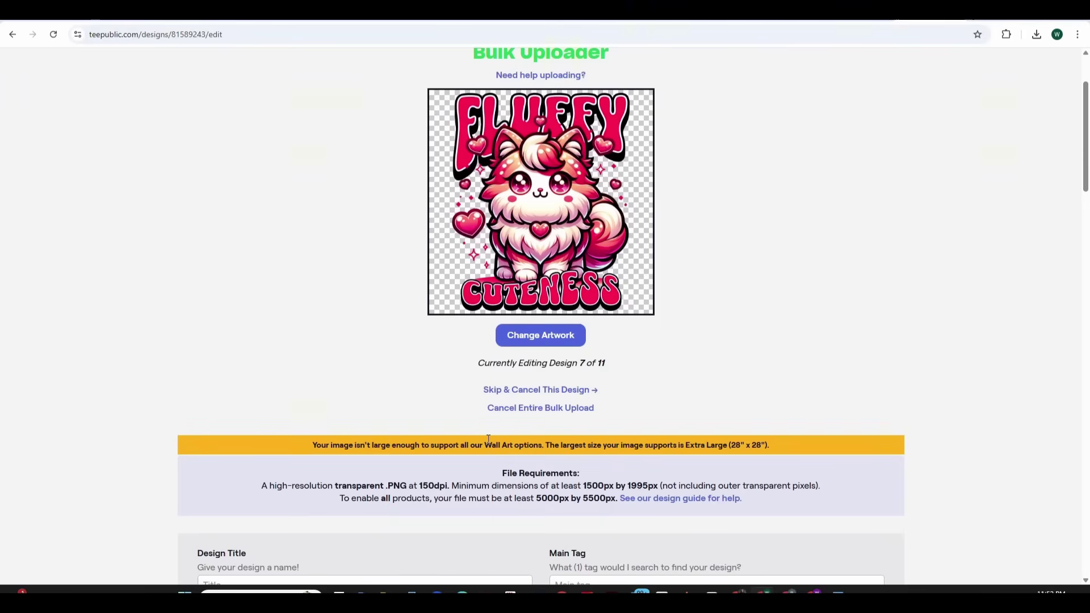
{"action": "left_click", "coordinate": [559, 391]}
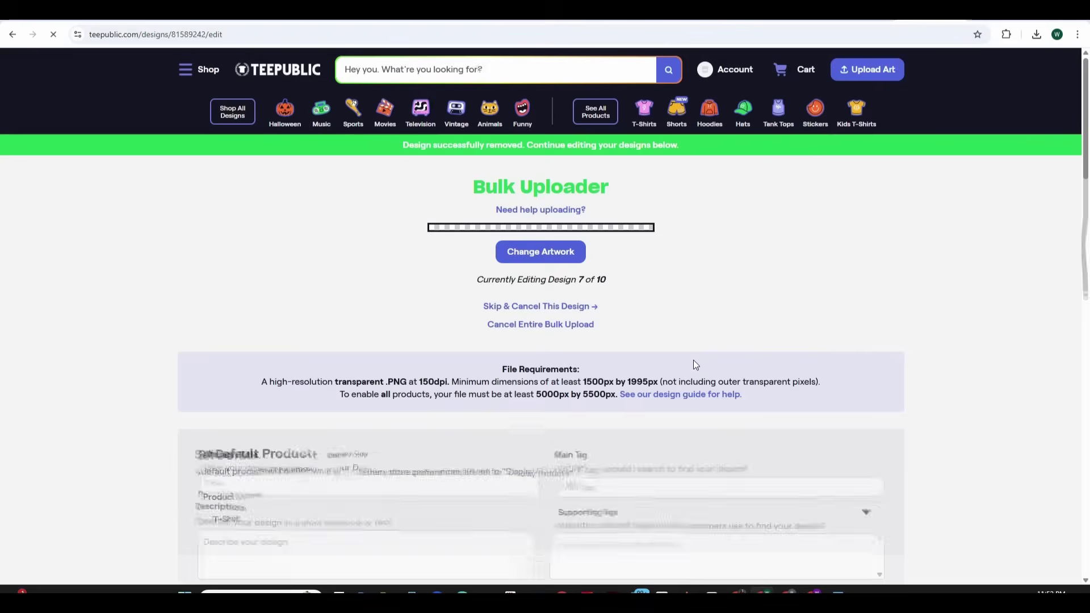
{"action": "scroll", "coordinate": [951, 265], "scroll_direction": "down", "scroll_amount": 3}
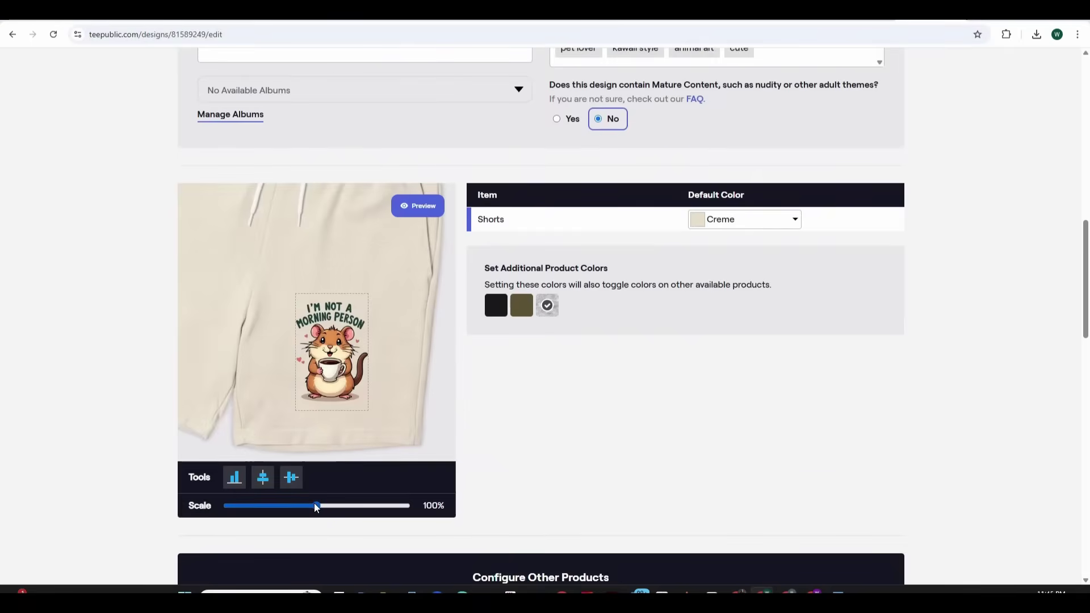
Scale the morning-person design on shorts to 94% with Creme default colour, then view its mug
{"action": "left_click_drag", "start_coordinate": [315, 506], "coordinate": [311, 504]}
{"action": "left_click", "coordinate": [793, 226]}
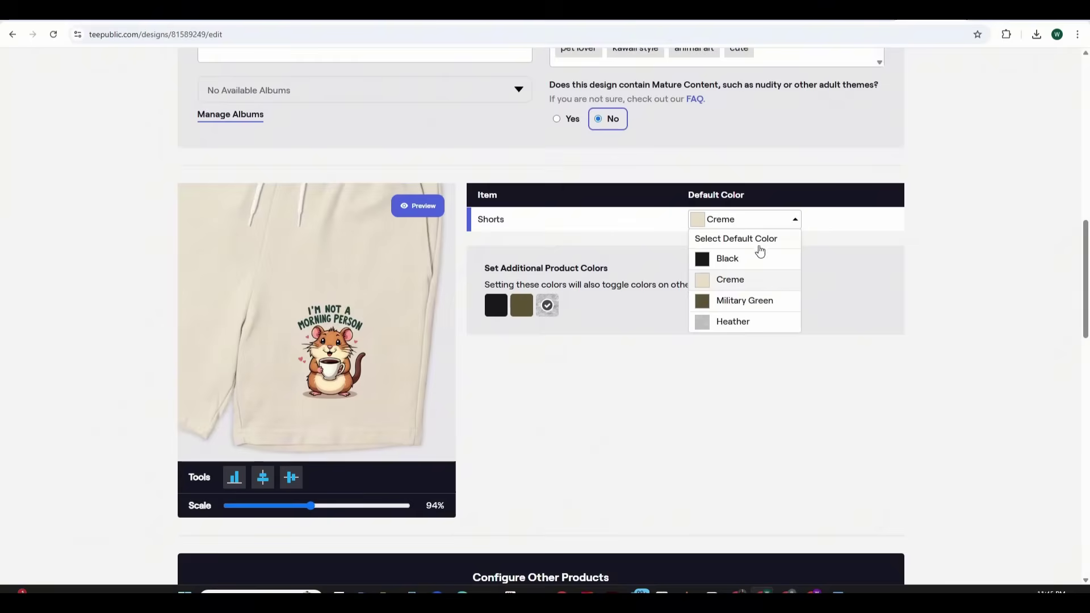
{"action": "left_click", "coordinate": [744, 288]}
{"action": "scroll", "coordinate": [662, 397], "scroll_direction": "down", "scroll_amount": 4}
{"action": "left_click", "coordinate": [672, 417]}
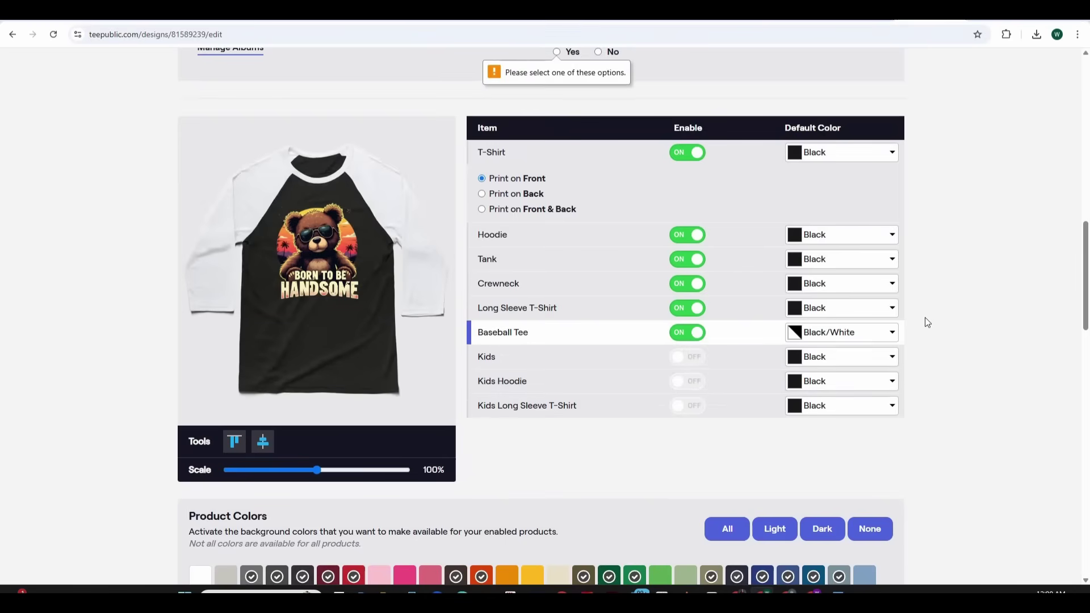
{"action": "scroll", "coordinate": [925, 318], "scroll_direction": "up", "scroll_amount": 3}
{"action": "scroll", "coordinate": [875, 297], "scroll_direction": "down", "scroll_amount": 20}
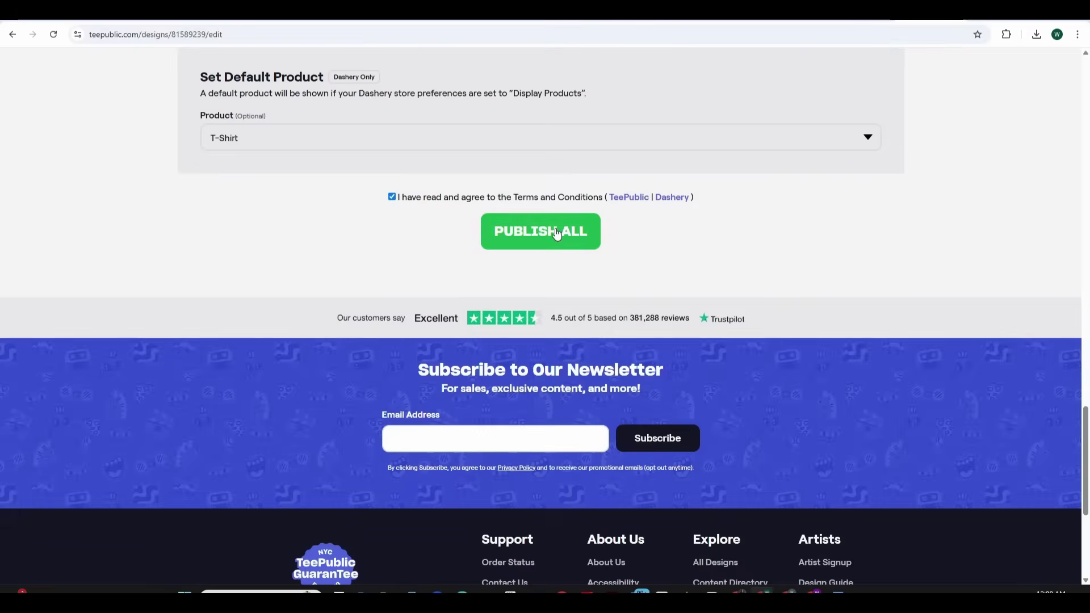
Publish all designs and preview the CuddleTee storefront listing 9 designs at $22.00
{"action": "left_click", "coordinate": [556, 233]}
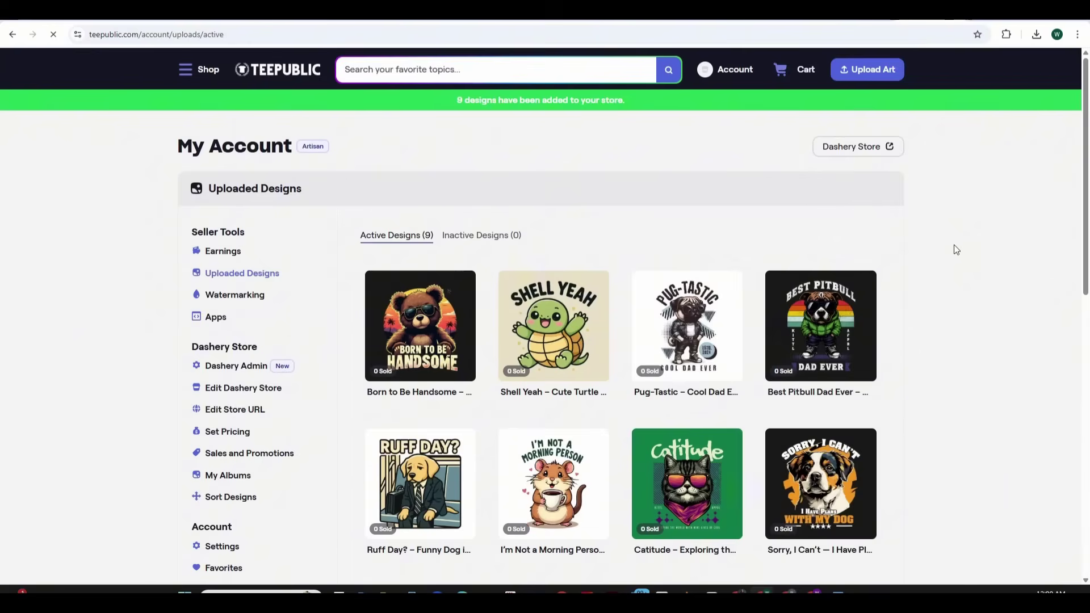
{"action": "scroll", "coordinate": [953, 244], "scroll_direction": "down", "scroll_amount": 3}
{"action": "scroll", "coordinate": [953, 250], "scroll_direction": "up", "scroll_amount": 3}
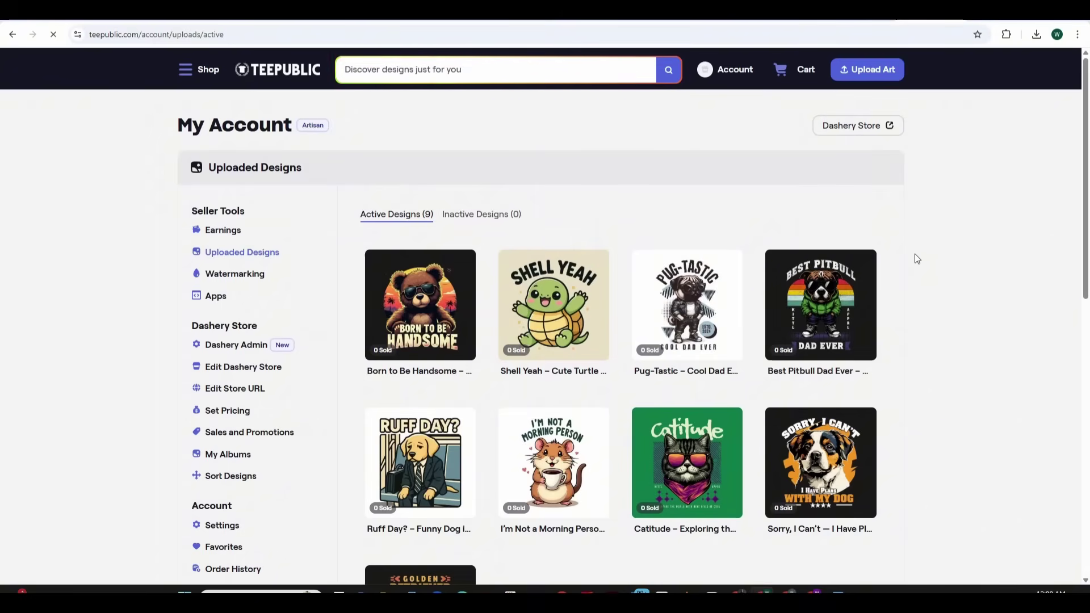
{"action": "left_click", "coordinate": [850, 129]}
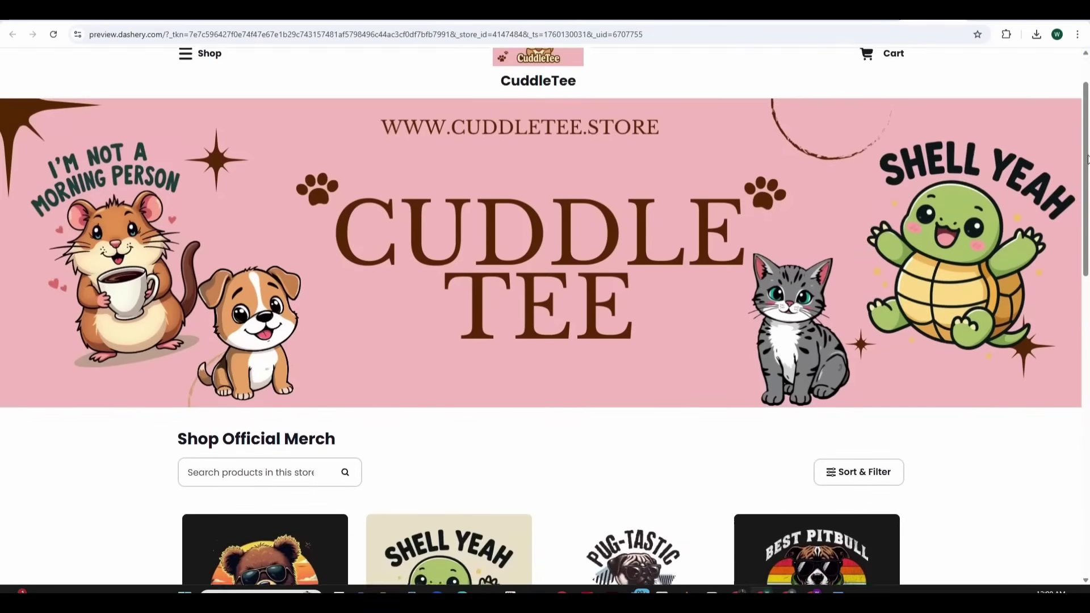
{"action": "left_click_drag", "start_coordinate": [1086, 159], "coordinate": [1087, 170]}
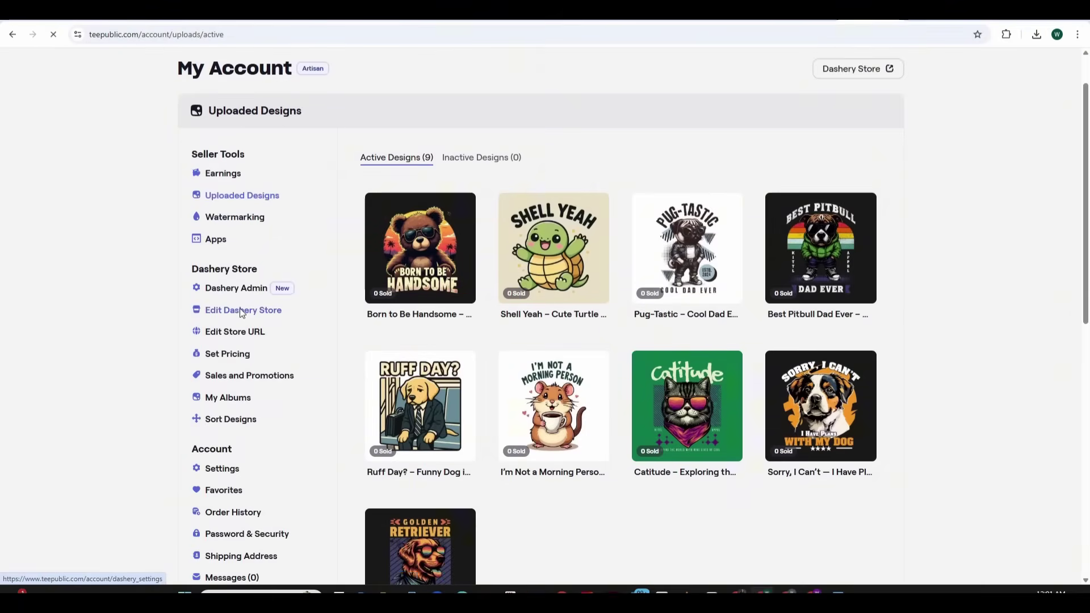
Set the header to Logo Only with Medium logo size and save the store settings
{"action": "left_click", "coordinate": [869, 310]}
{"action": "left_click", "coordinate": [637, 356]}
{"action": "scroll", "coordinate": [647, 328], "scroll_direction": "down", "scroll_amount": 1}
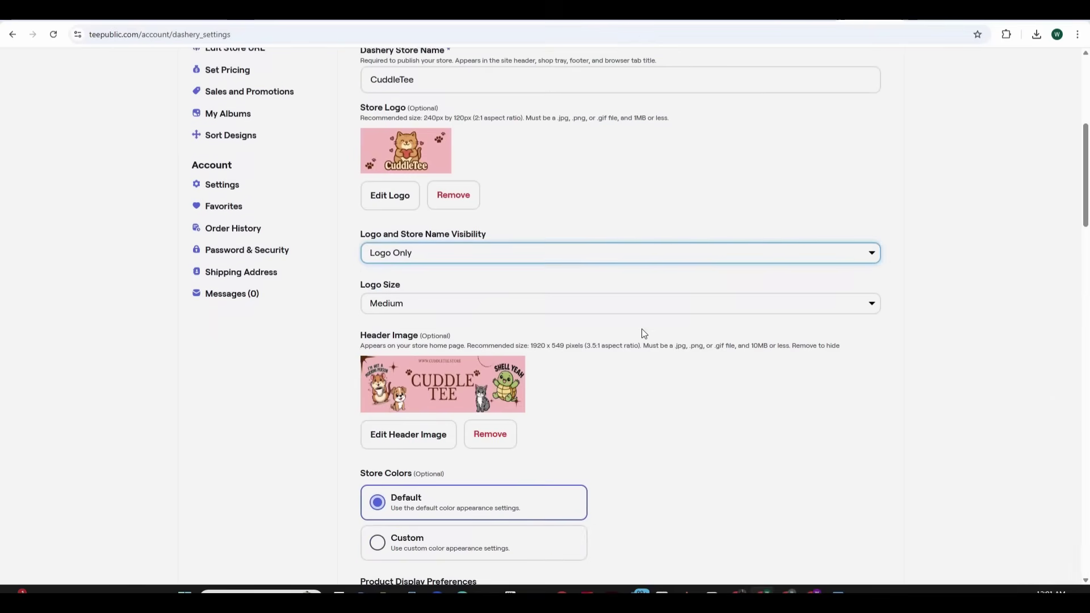
{"action": "left_click", "coordinate": [764, 303]}
{"action": "scroll", "coordinate": [764, 302], "scroll_direction": "down", "scroll_amount": 3}
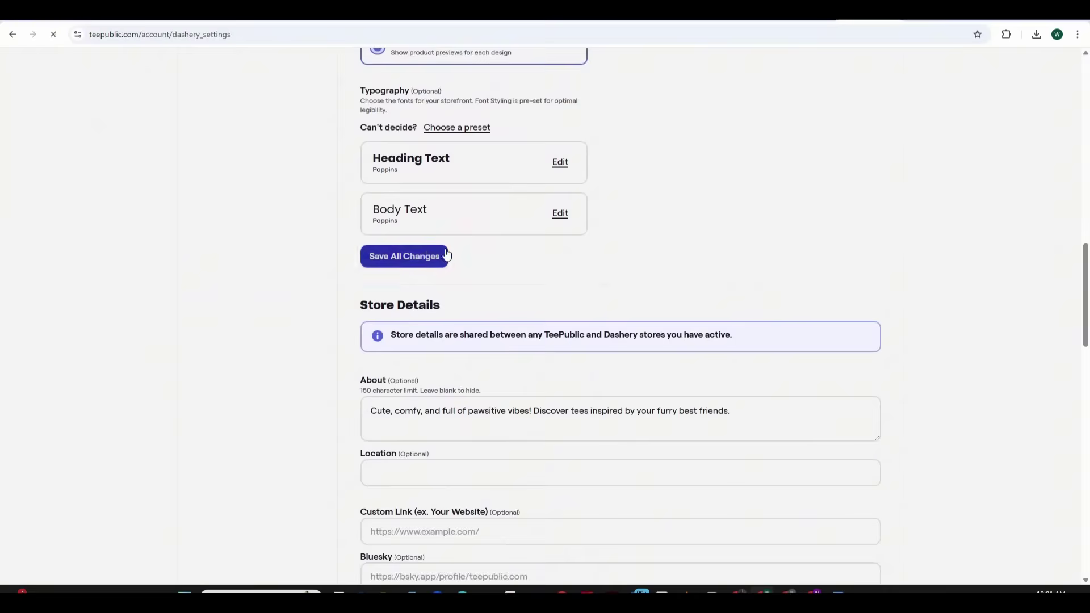
{"action": "left_click", "coordinate": [445, 254]}
Preview the saved store, then remove the store's header image
{"action": "left_click", "coordinate": [854, 147]}
{"action": "left_click_drag", "start_coordinate": [1085, 149], "coordinate": [1088, 260]}
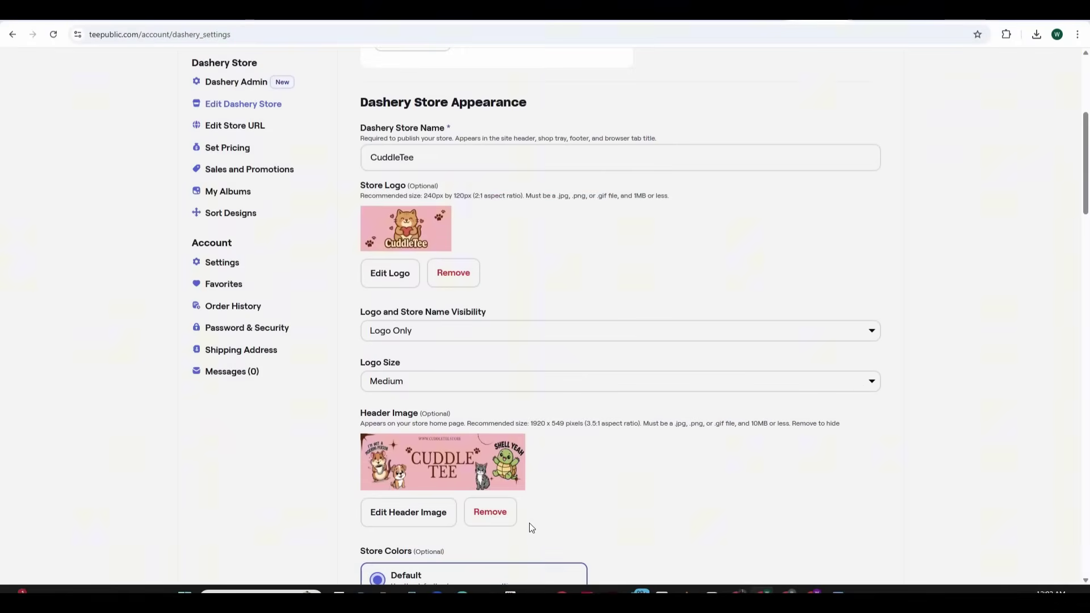
{"action": "left_click", "coordinate": [510, 521]}
{"action": "scroll", "coordinate": [432, 464], "scroll_direction": "down", "scroll_amount": 12}
Save the store settings, switch to Value pricing, and itemise base prices and estimated fees
{"action": "left_click", "coordinate": [429, 463]}
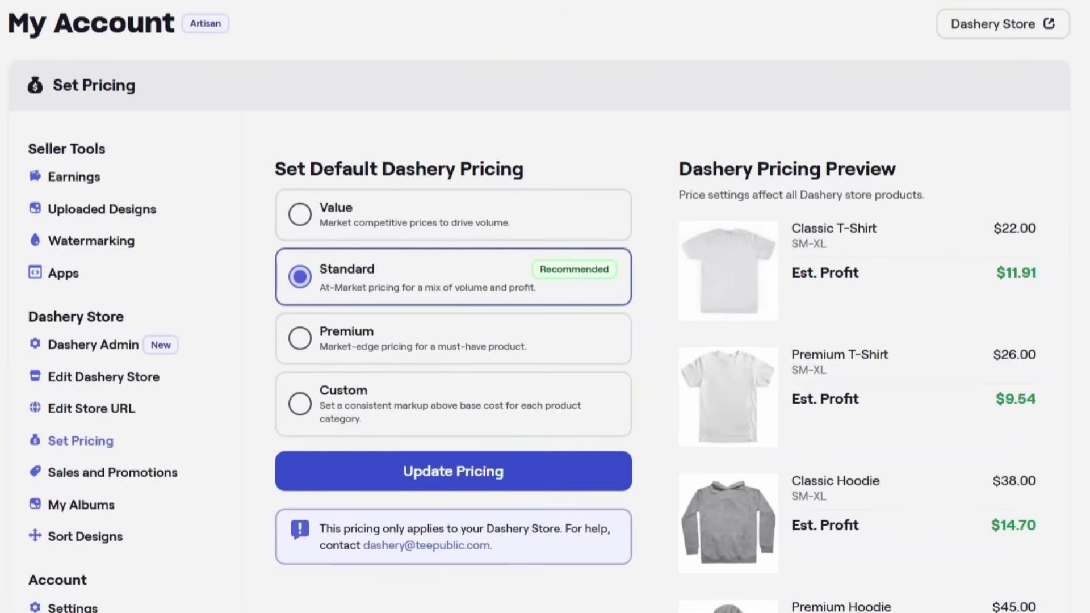
{"action": "left_click", "coordinate": [300, 214]}
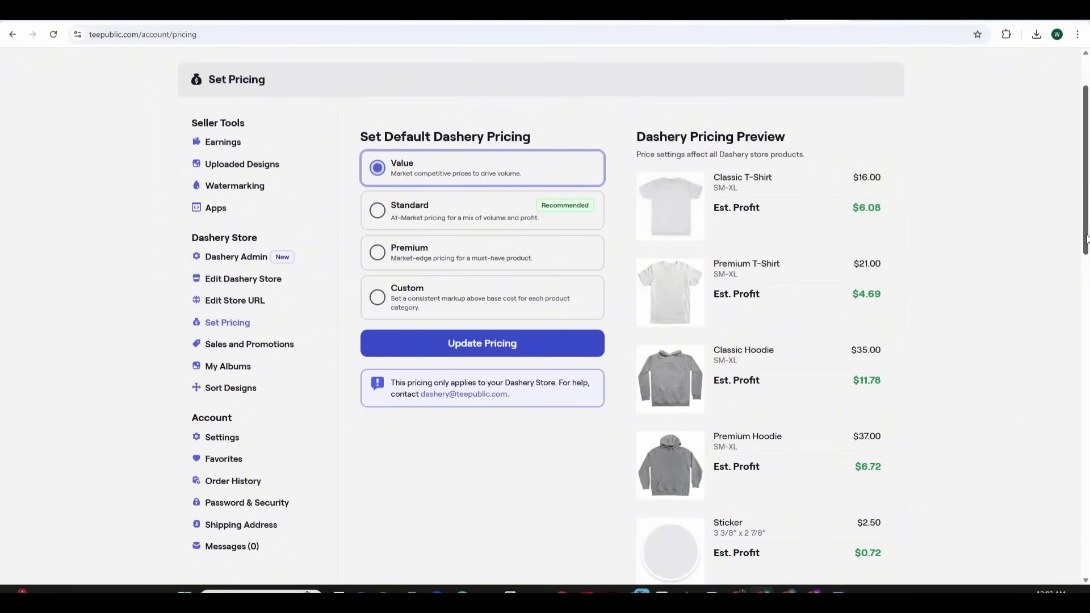
{"action": "left_click_drag", "start_coordinate": [1085, 241], "coordinate": [1088, 400]}
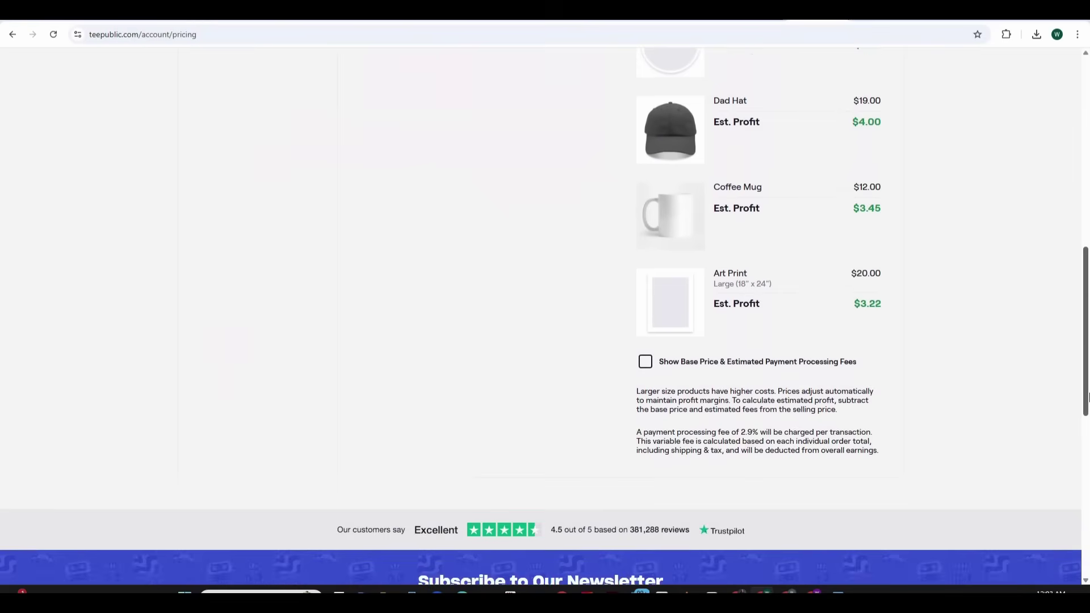
{"action": "left_click", "coordinate": [647, 365]}
{"action": "left_click_drag", "start_coordinate": [1086, 338], "coordinate": [1086, 199]}
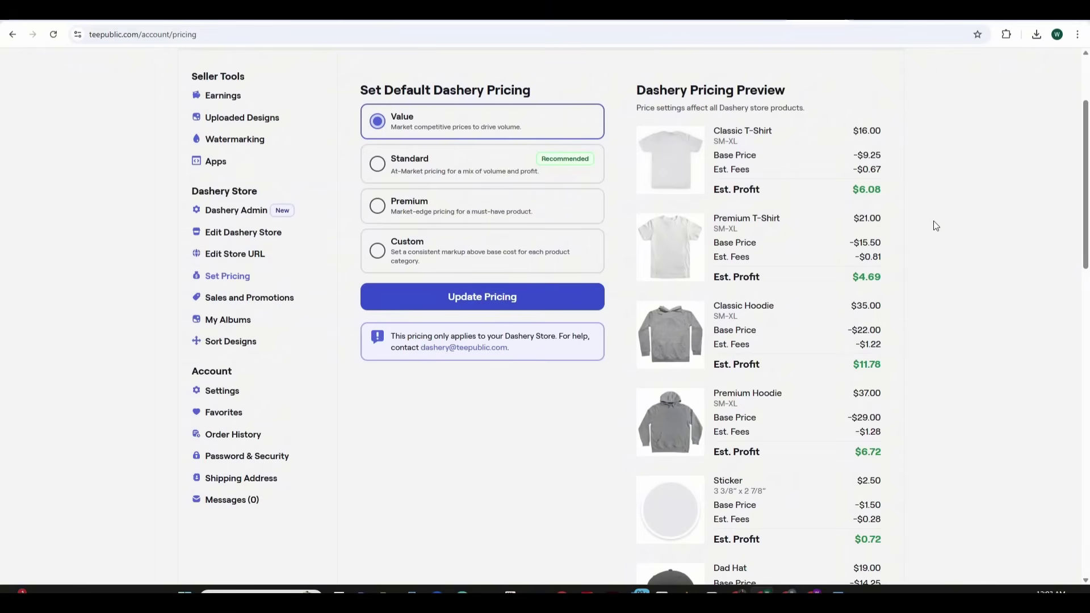
{"action": "left_click_drag", "start_coordinate": [1087, 239], "coordinate": [1088, 211]}
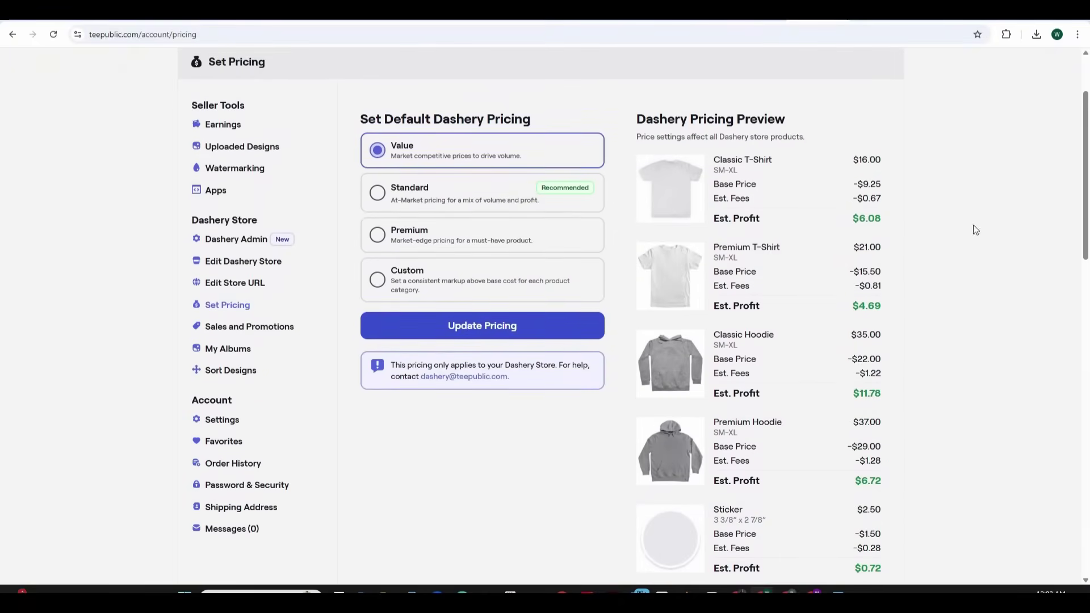
Compare the Standard, Premium and Custom pricing options in the price preview
{"action": "left_click", "coordinate": [378, 193]}
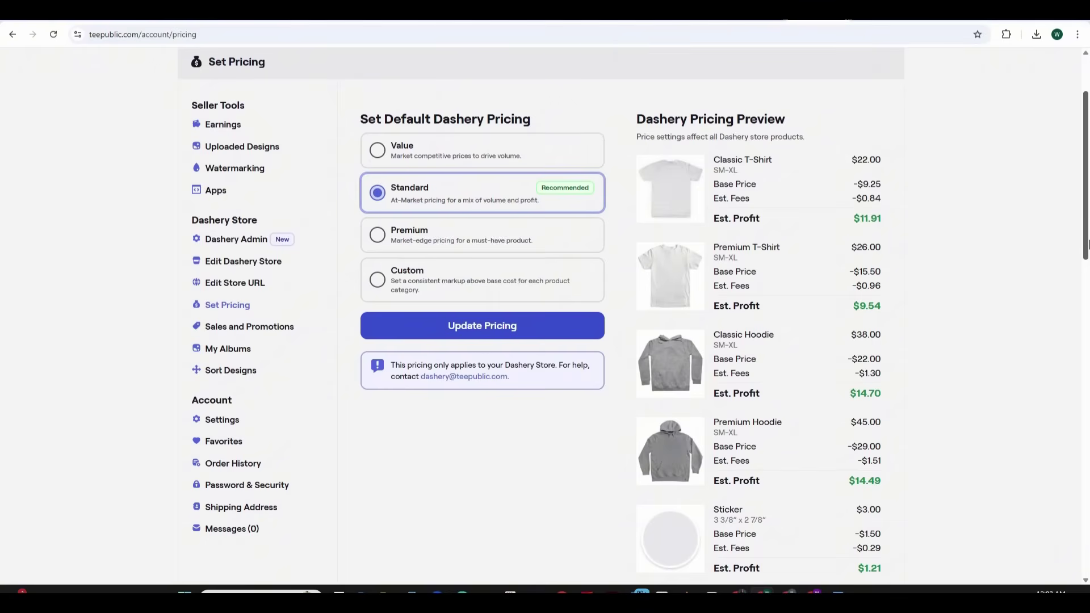
{"action": "left_click", "coordinate": [377, 234]}
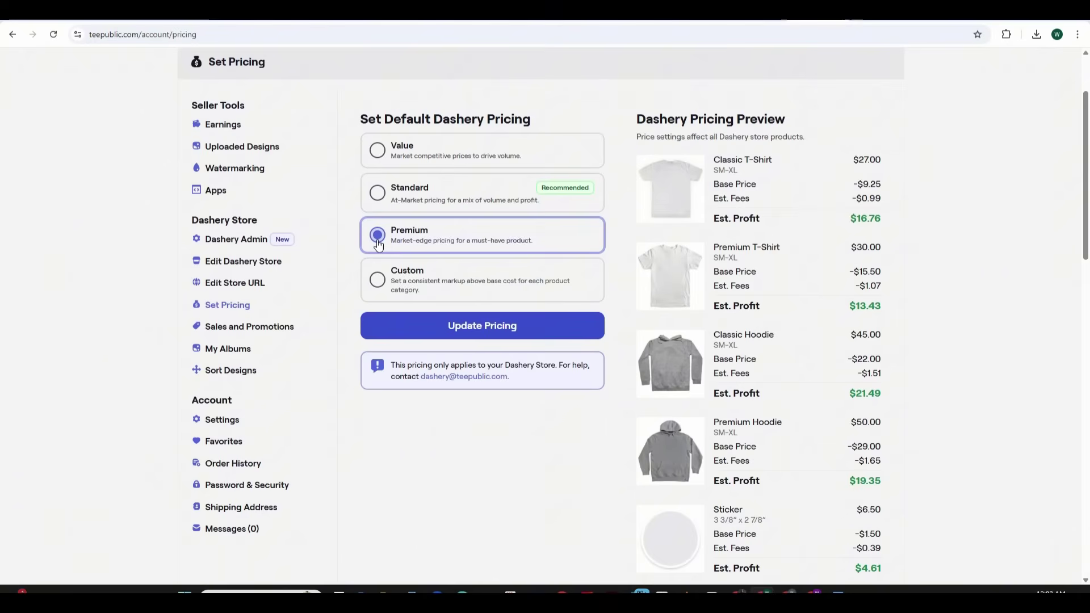
{"action": "left_click", "coordinate": [377, 280]}
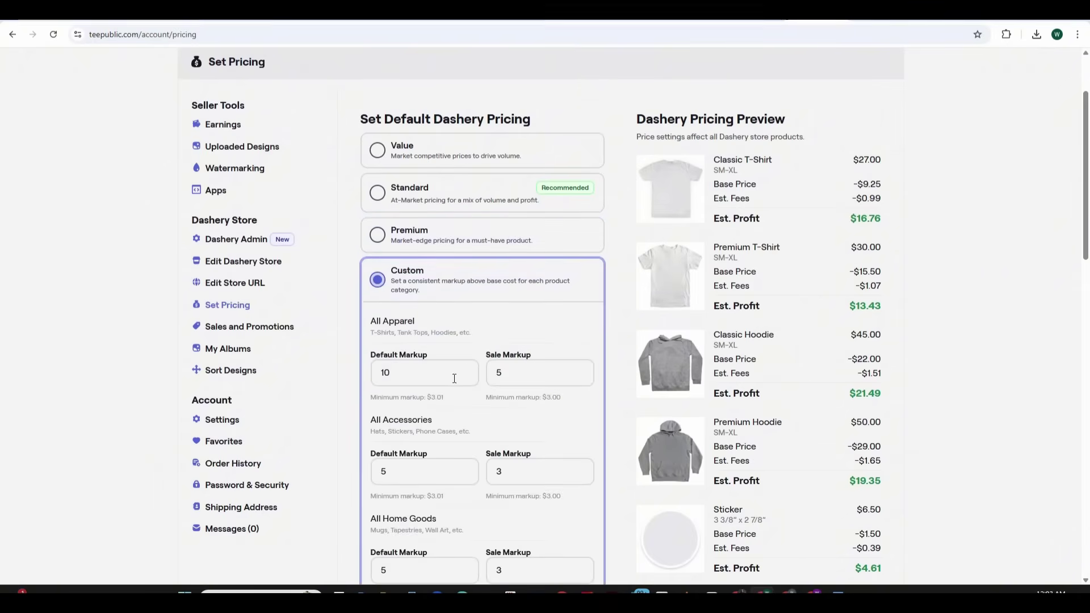
{"action": "scroll", "coordinate": [538, 396], "scroll_direction": "down", "scroll_amount": 3}
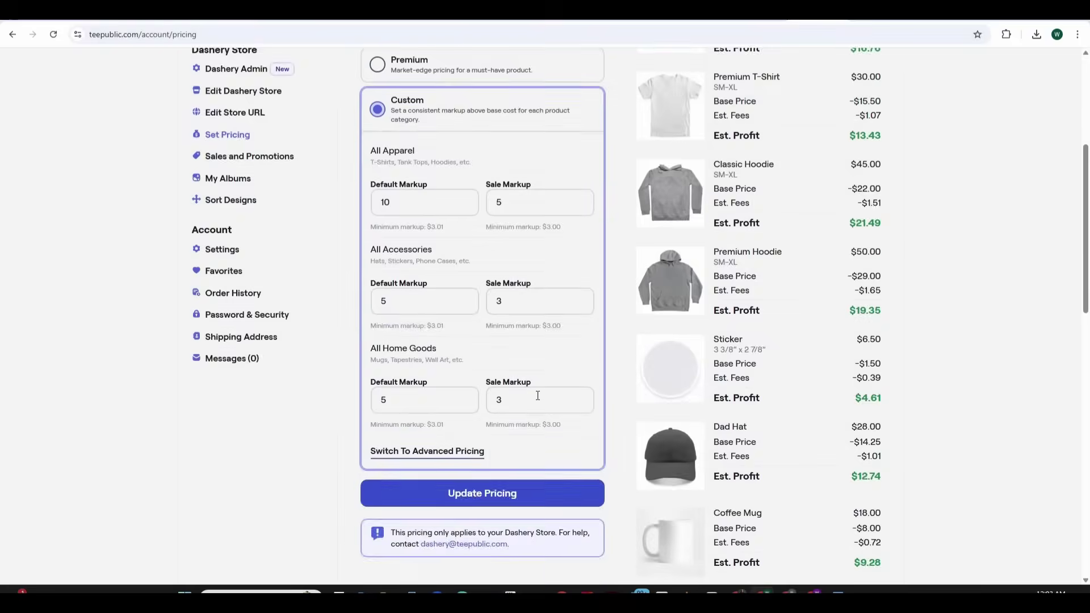
{"action": "scroll", "coordinate": [537, 393], "scroll_direction": "up", "scroll_amount": 4}
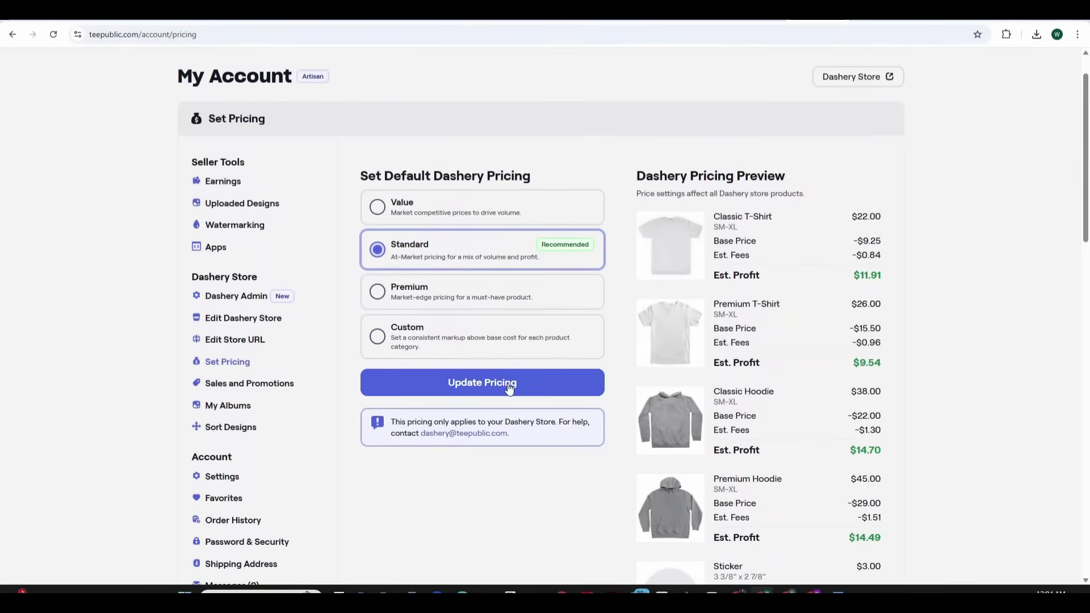
Apply and confirm Standard pricing, putting the Classic T-Shirt at $22.00 earning $11.91
{"action": "left_click", "coordinate": [509, 386]}
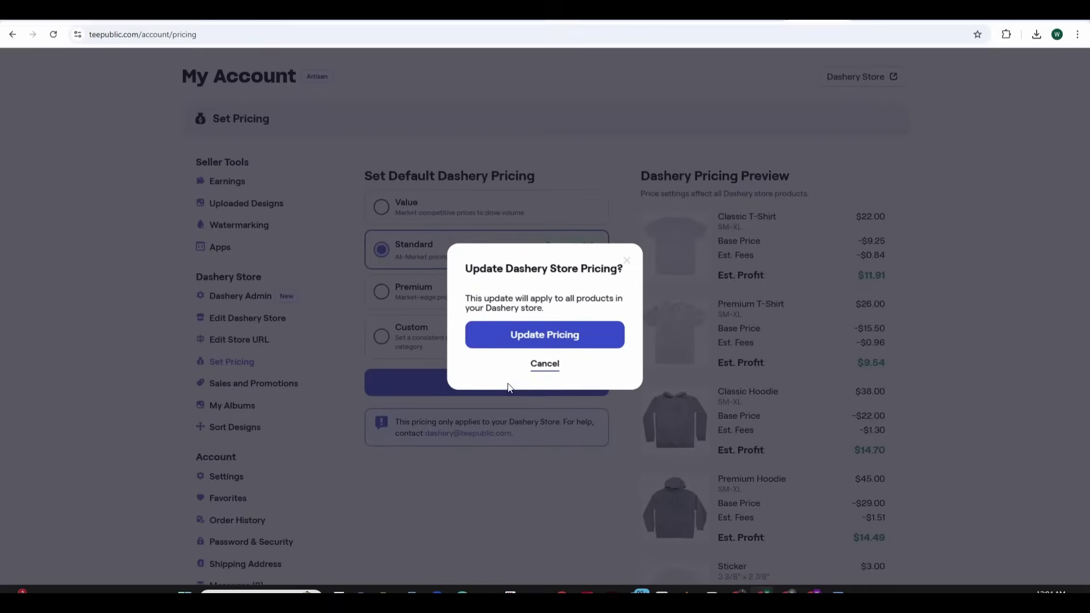
{"action": "left_click", "coordinate": [551, 340]}
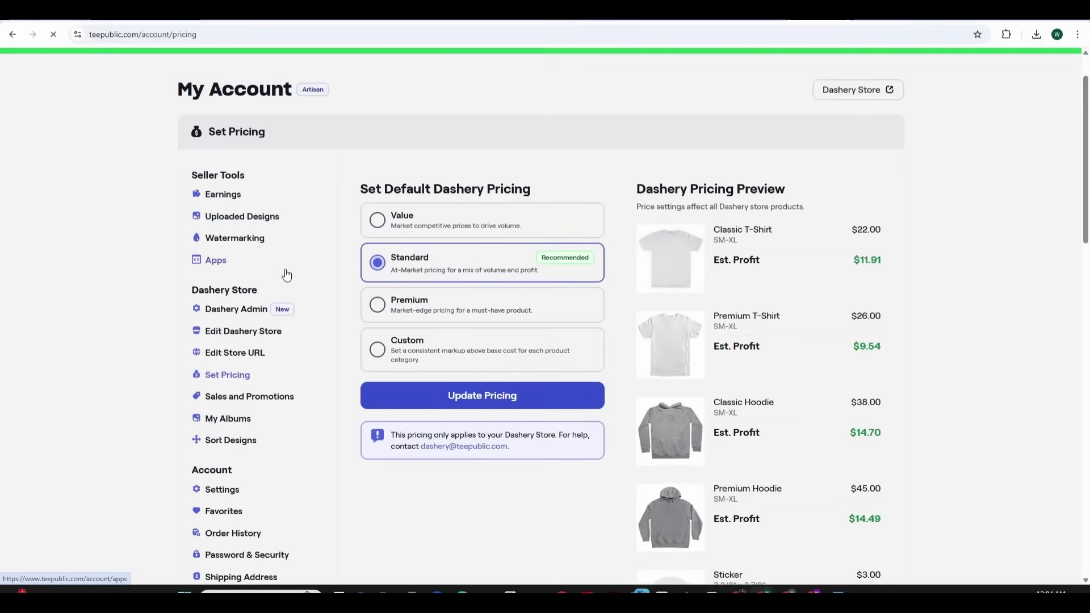
{"action": "scroll", "coordinate": [295, 286], "scroll_direction": "down", "scroll_amount": 1}
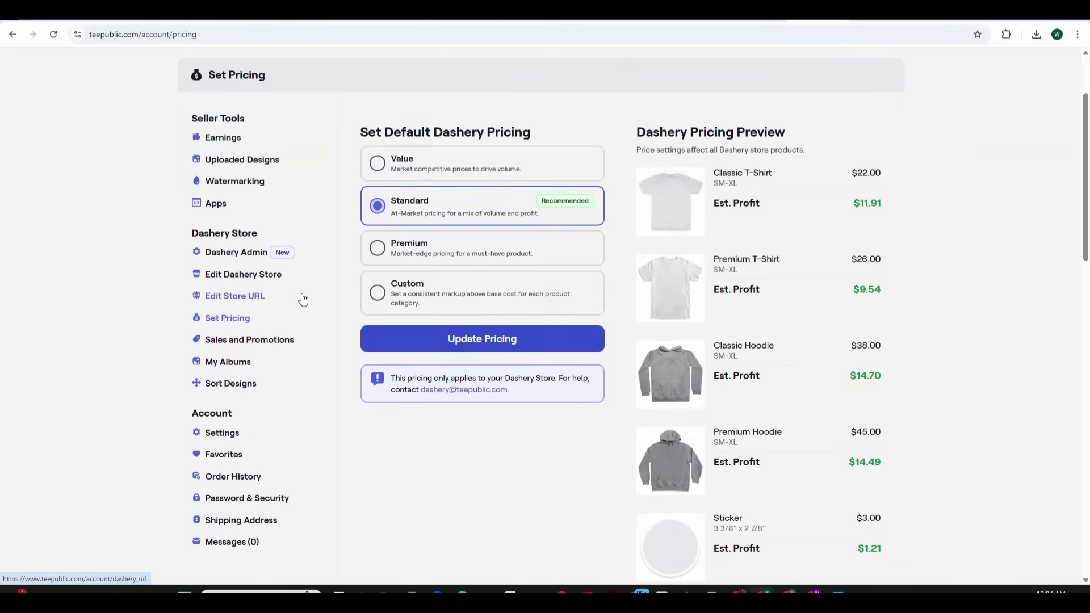
Go to the Dashery admin Customize Store page and review the Not Yet Live publishing checklist
{"action": "left_click", "coordinate": [248, 252]}
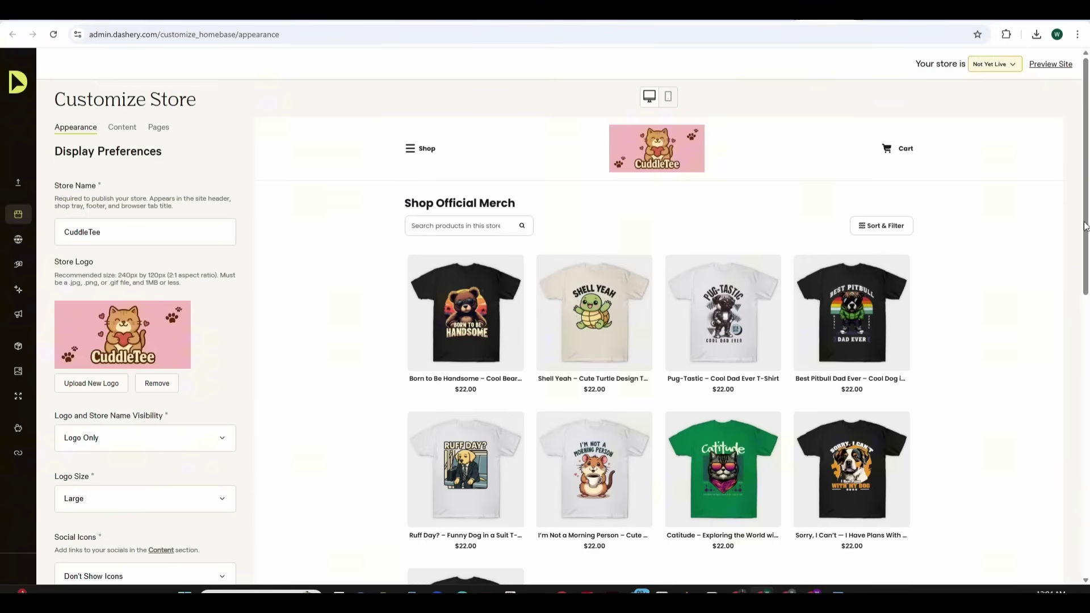
{"action": "scroll", "coordinate": [1085, 256], "scroll_direction": "down", "scroll_amount": 2}
{"action": "scroll", "coordinate": [1085, 284], "scroll_direction": "up", "scroll_amount": 2}
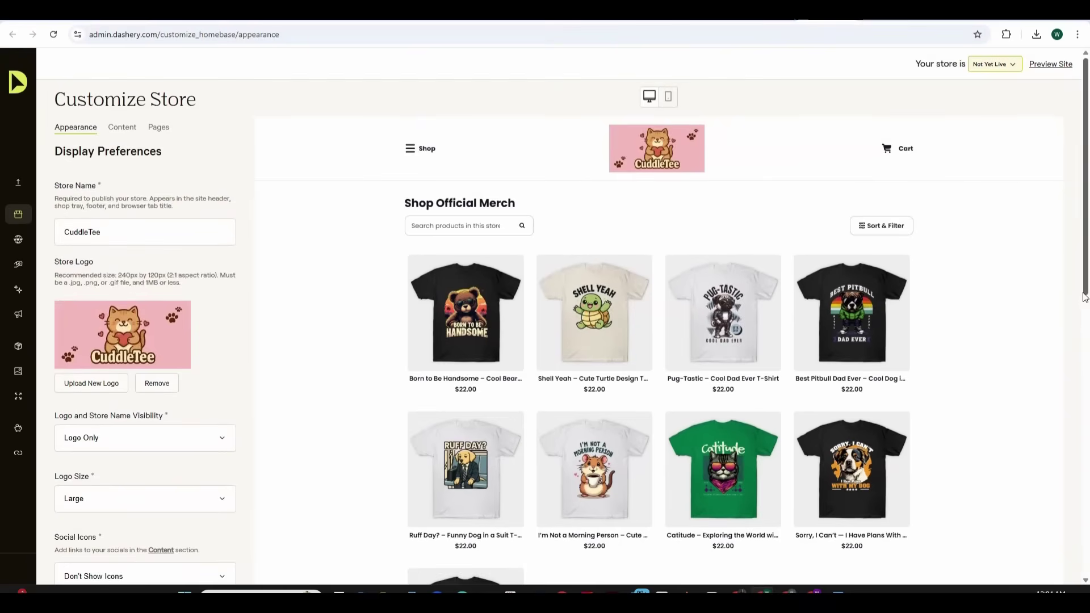
{"action": "scroll", "coordinate": [1083, 296], "scroll_direction": "down", "scroll_amount": 5}
{"action": "scroll", "coordinate": [1085, 278], "scroll_direction": "up", "scroll_amount": 5}
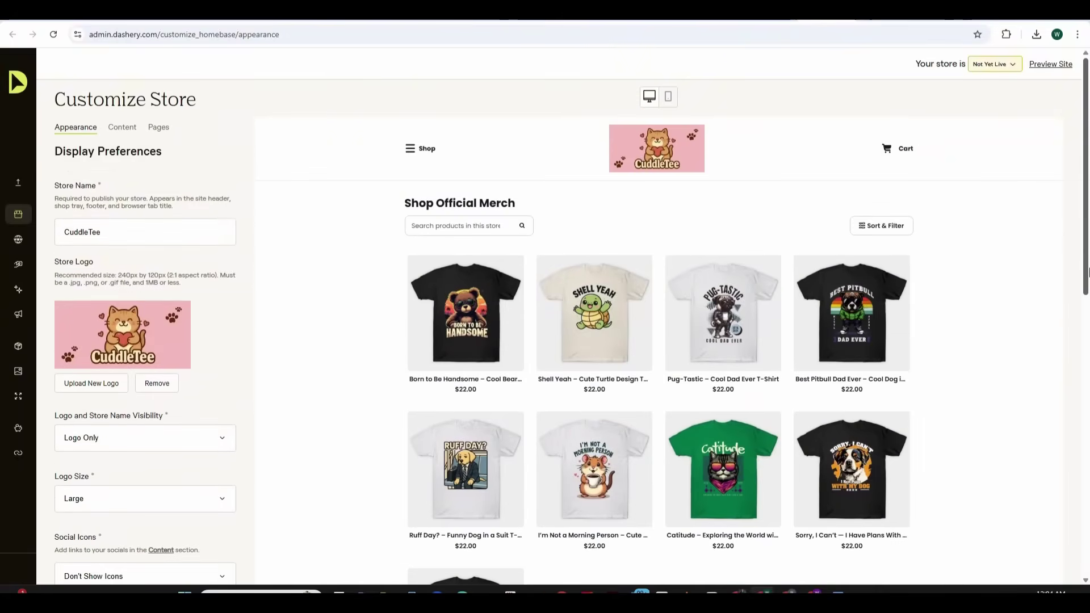
{"action": "left_click", "coordinate": [1002, 65]}
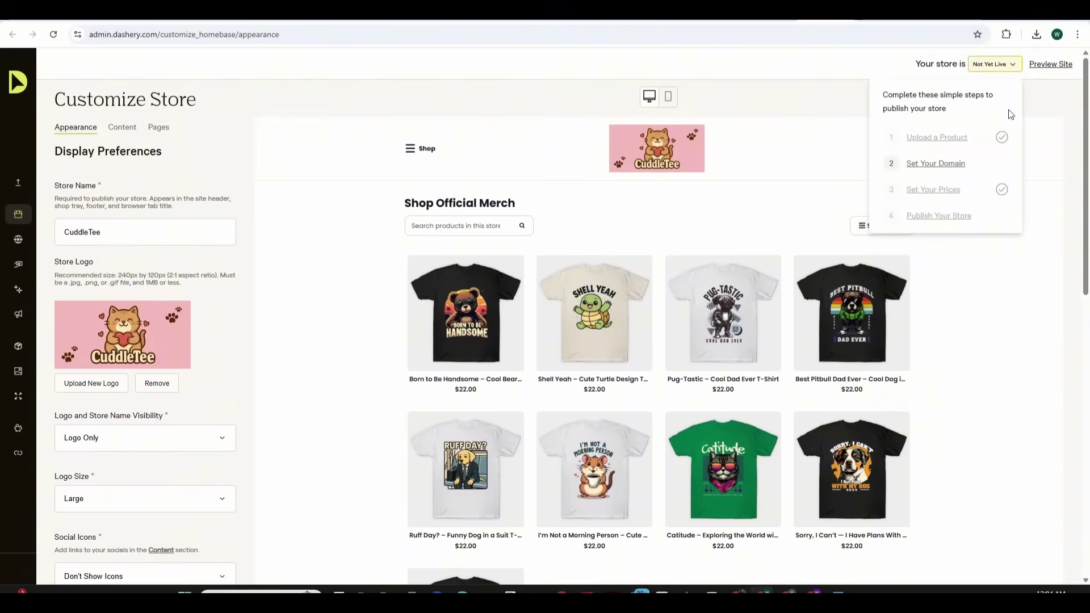
{"action": "left_click", "coordinate": [1052, 283]}
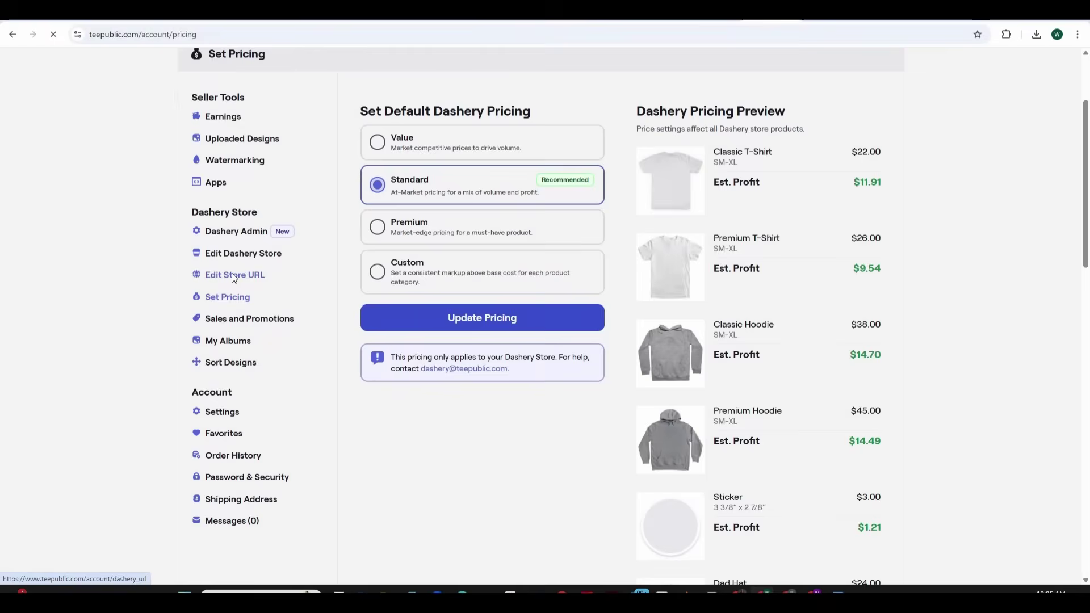
{"action": "left_click", "coordinate": [231, 274]}
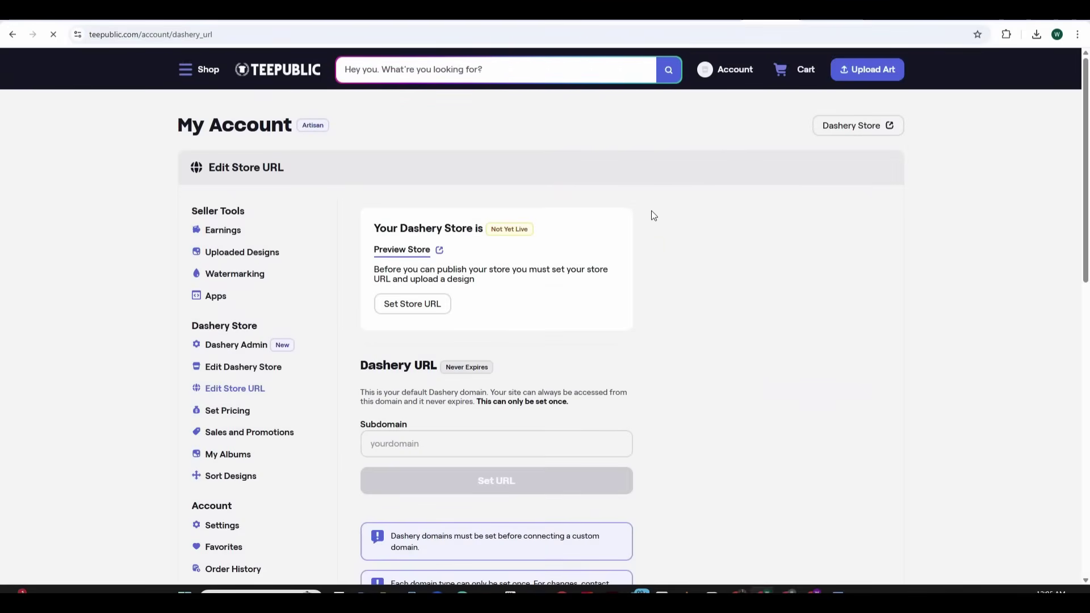
{"action": "left_click", "coordinate": [414, 446]}
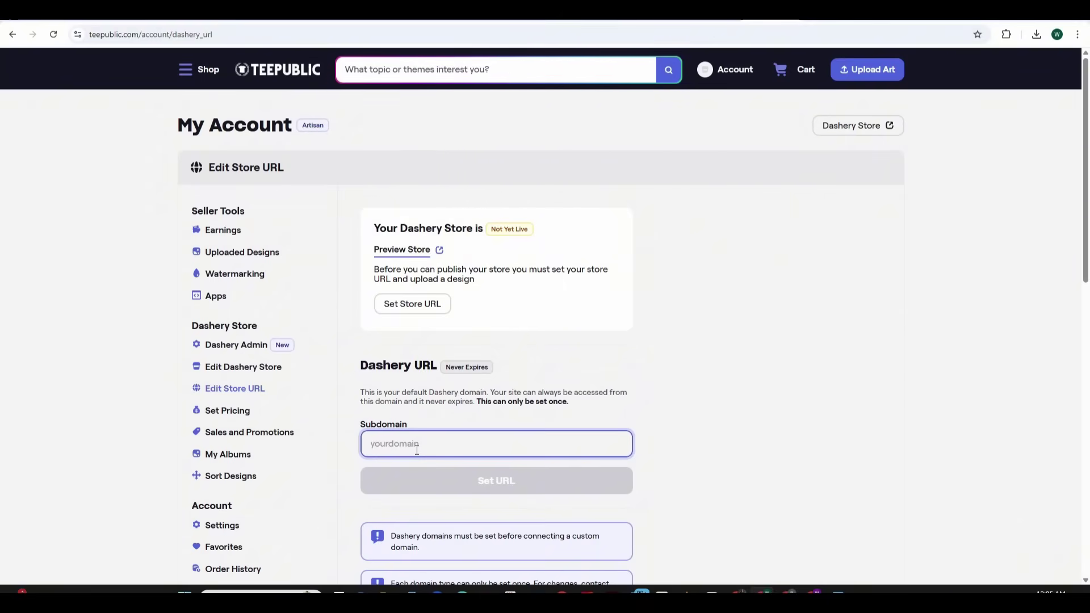
{"action": "type", "text": "cuddlet"}
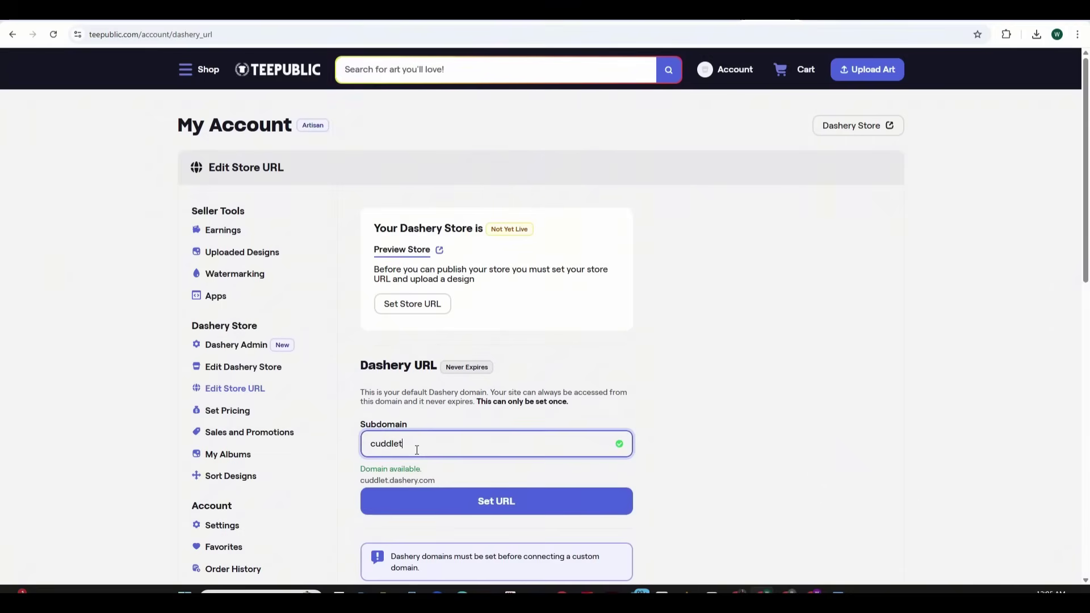
{"action": "type", "text": "ee"}
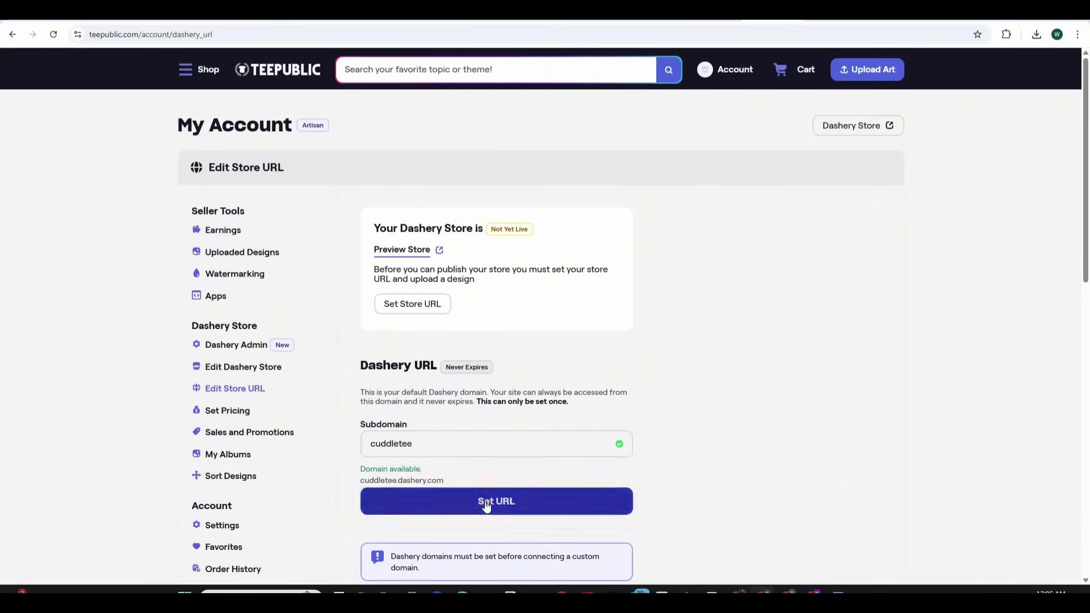
{"action": "left_click", "coordinate": [486, 504]}
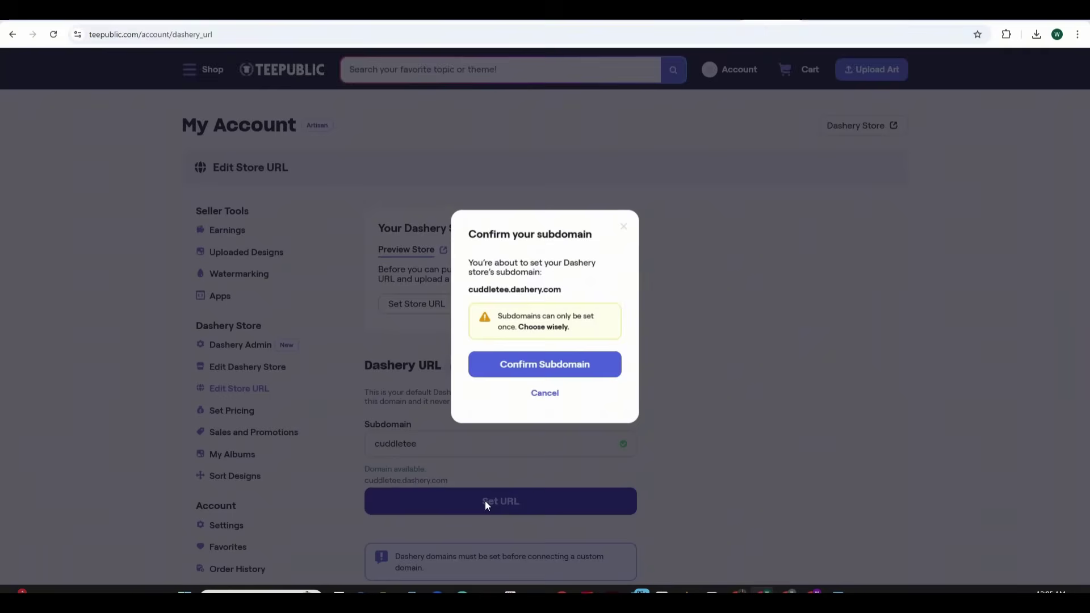
{"action": "left_click", "coordinate": [549, 369]}
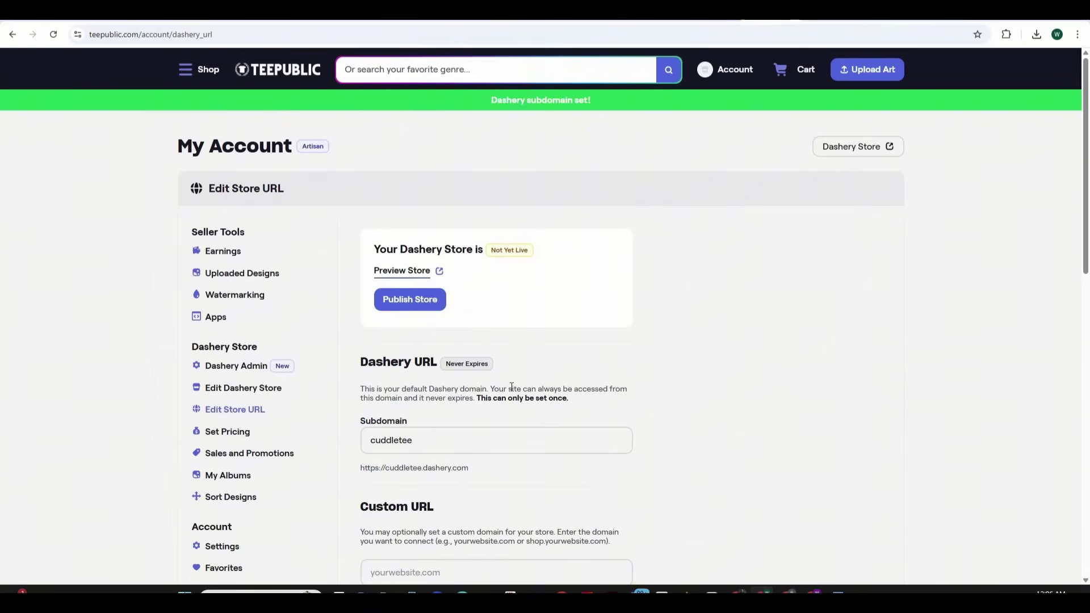
{"action": "scroll", "coordinate": [664, 319], "scroll_direction": "down", "scroll_amount": 2}
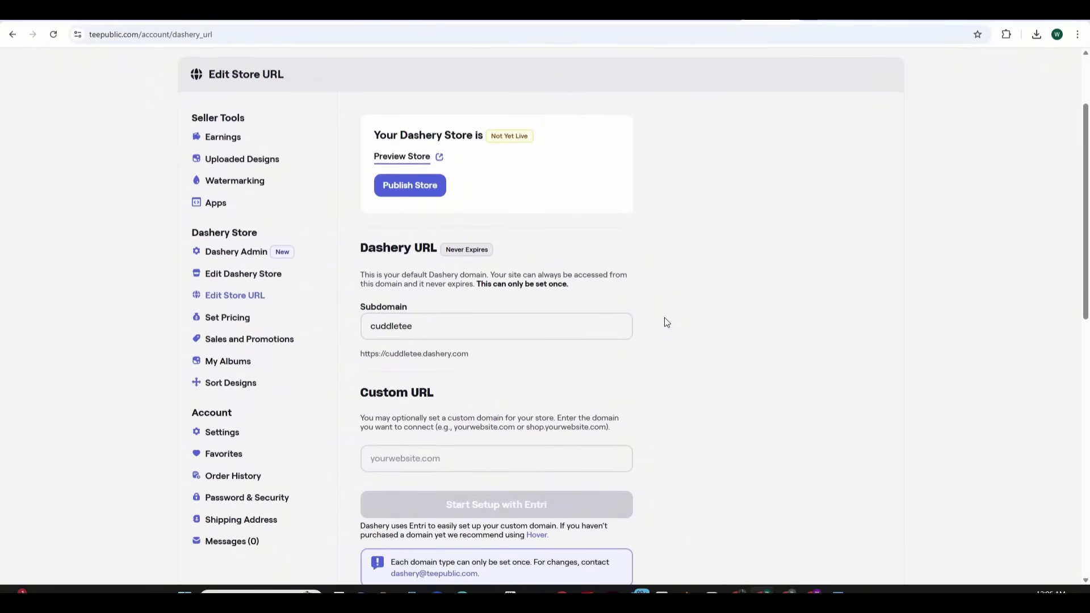
{"action": "scroll", "coordinate": [666, 322], "scroll_direction": "down", "scroll_amount": 1}
{"action": "scroll", "coordinate": [666, 322], "scroll_direction": "down", "scroll_amount": 3}
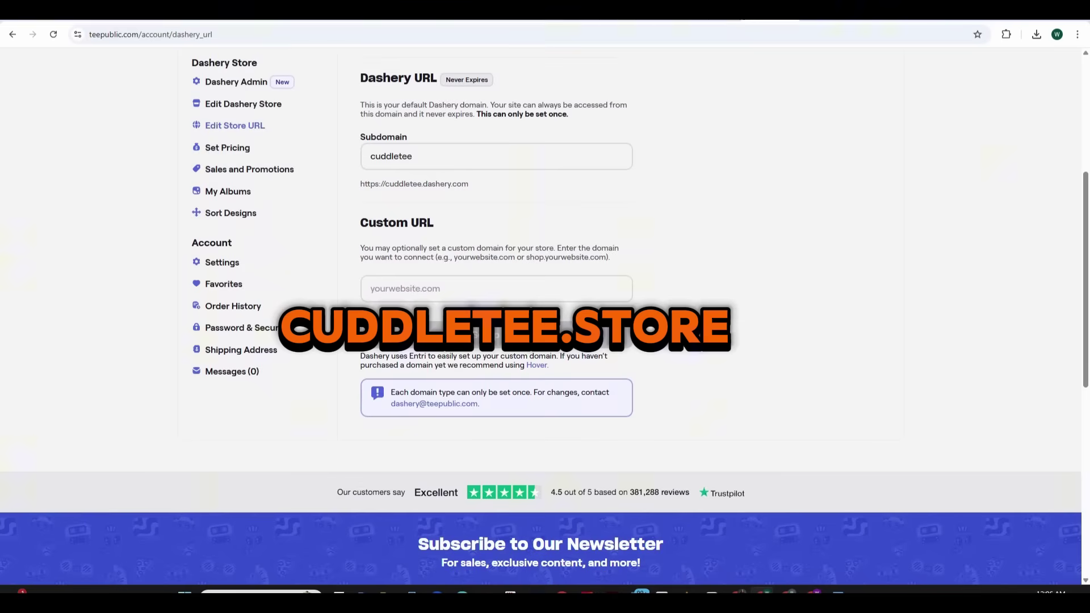
Enter cuddletee.store as the custom URL, start Entri setup, and choose the manual DNS setup
{"action": "left_click", "coordinate": [498, 289]}
{"action": "type", "text": "cuddletee"}
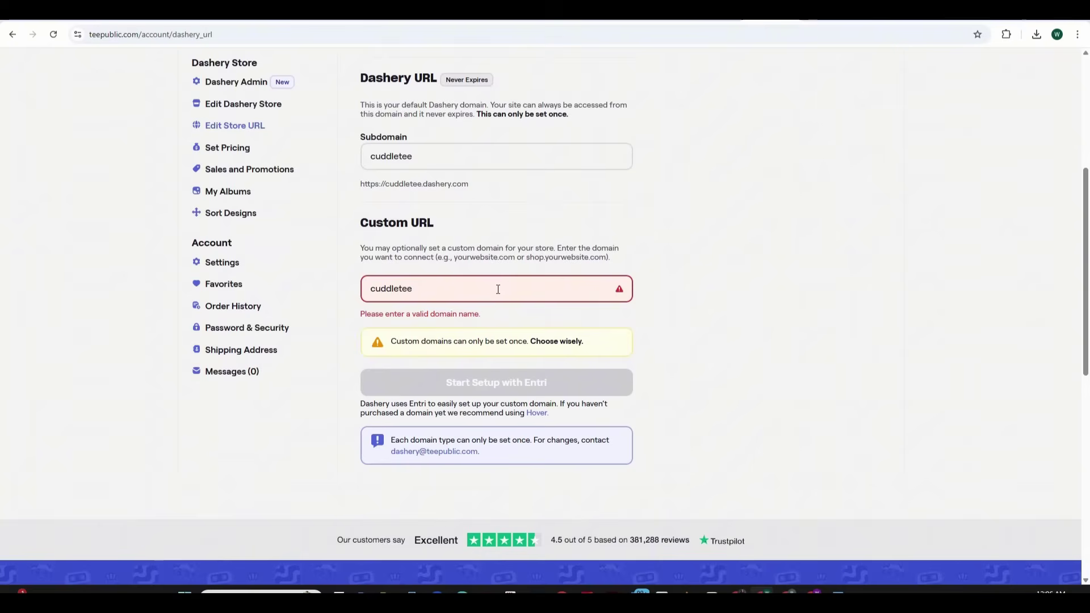
{"action": "type", "text": ".store"}
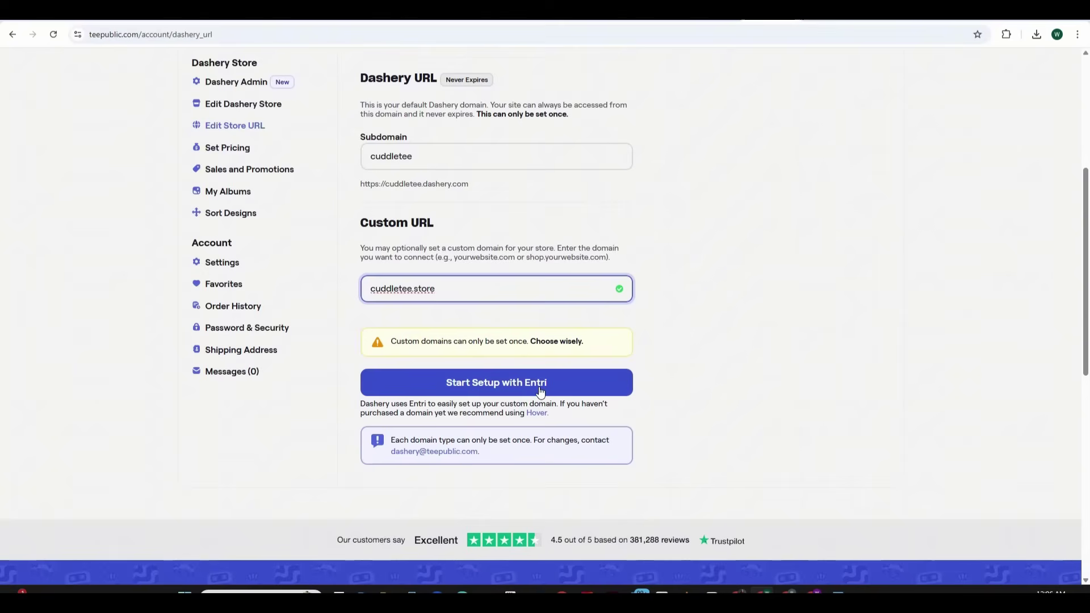
{"action": "left_click", "coordinate": [539, 391]}
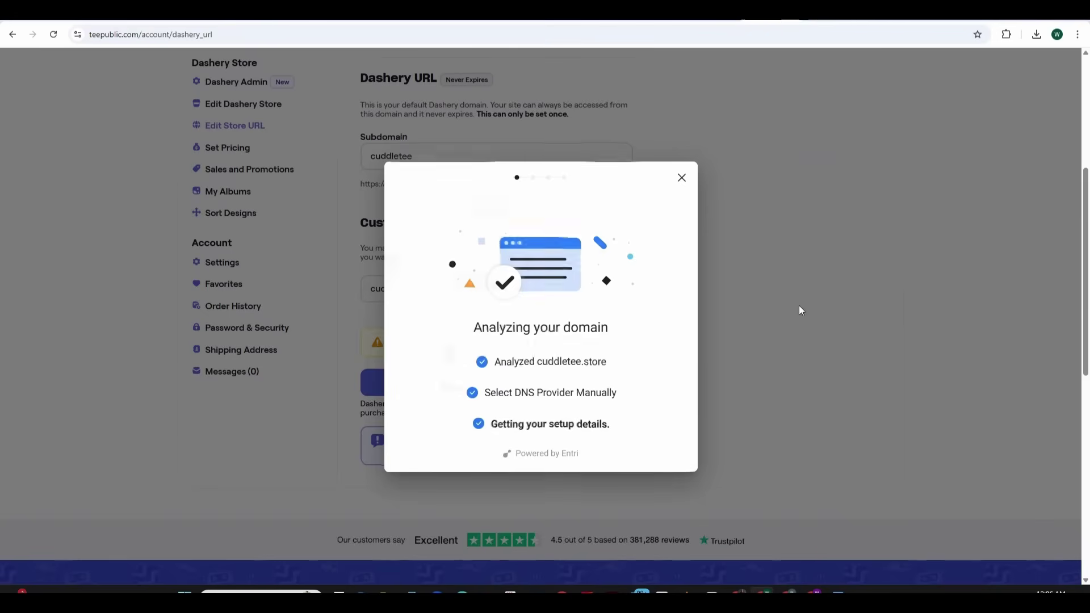
{"action": "type", "text": ".sto"}
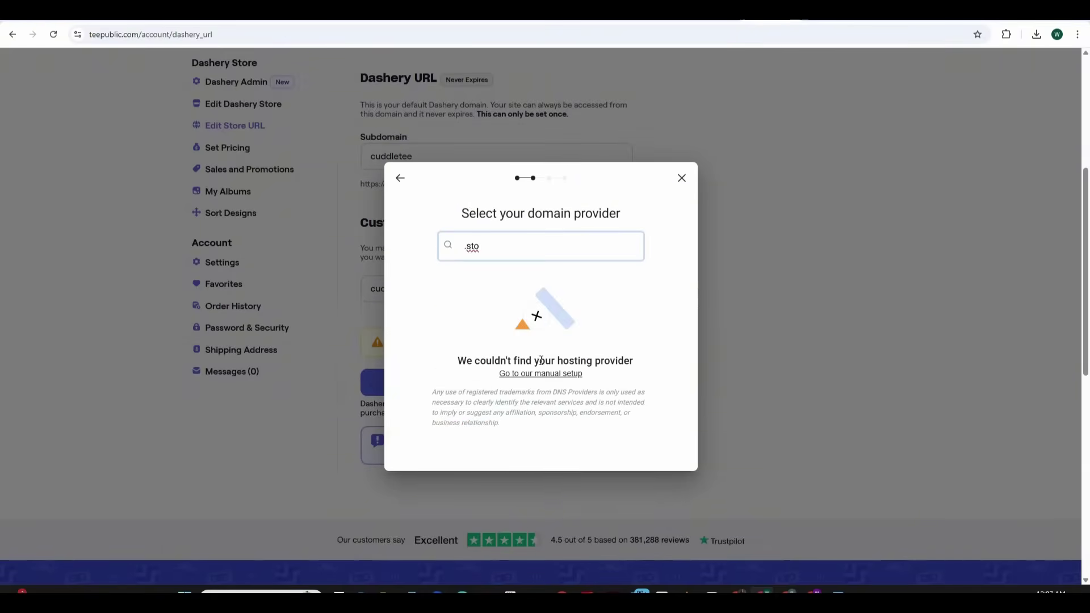
{"action": "left_click", "coordinate": [542, 373]}
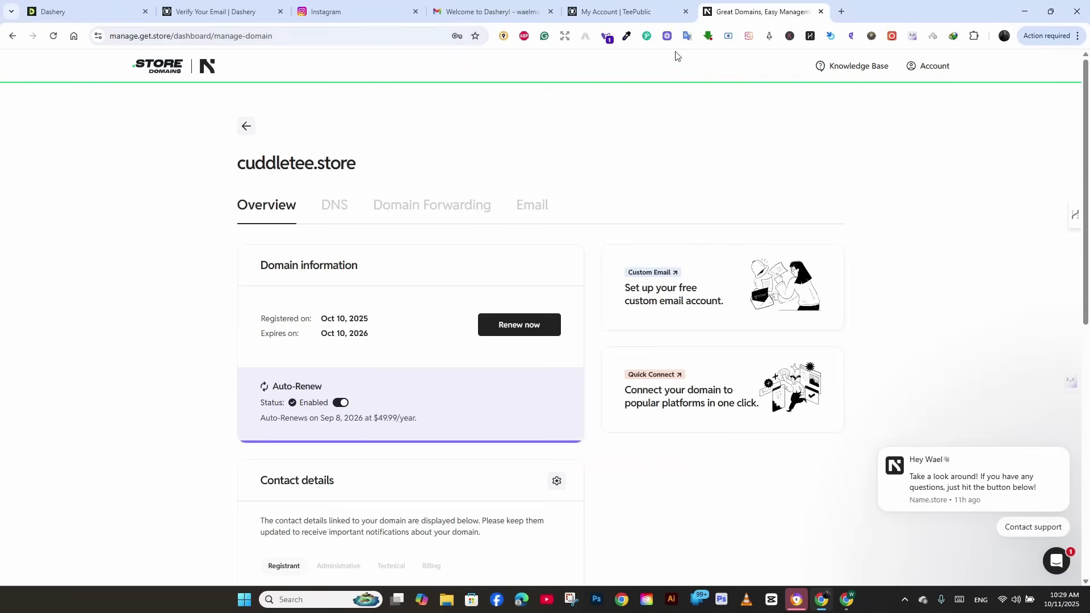
Open cuddletee.store's DNS records and expand the A records list
{"action": "left_click", "coordinate": [331, 208]}
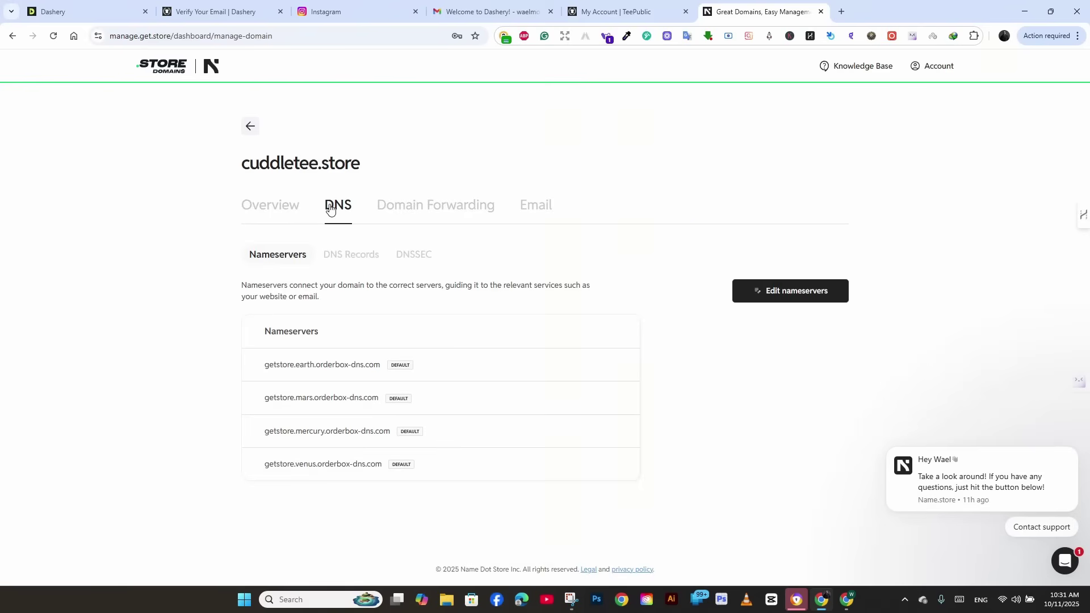
{"action": "left_click", "coordinate": [351, 254]}
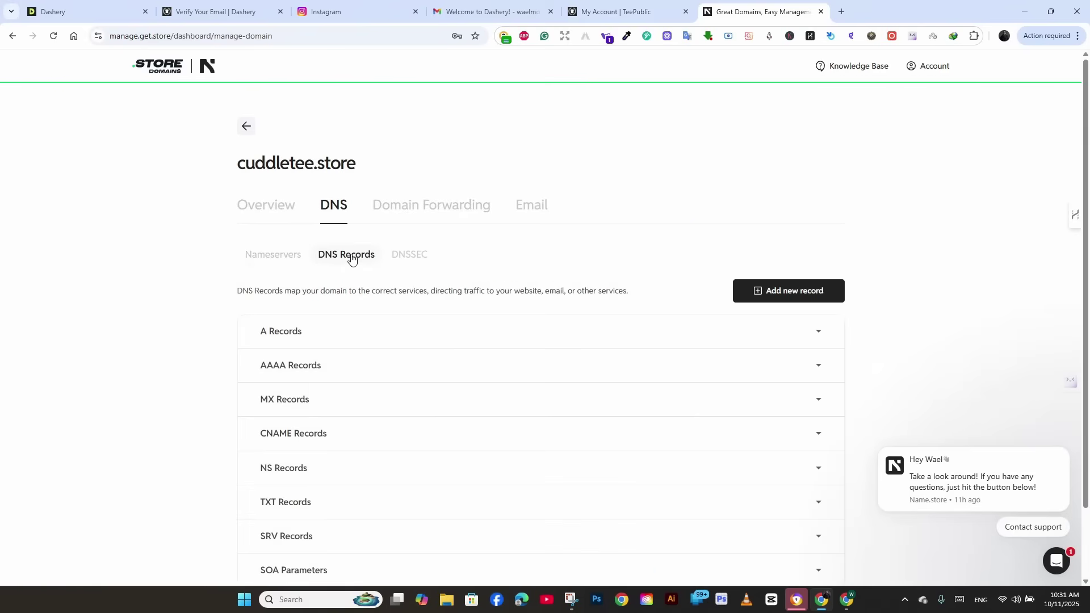
{"action": "scroll", "coordinate": [900, 280], "scroll_direction": "down", "scroll_amount": 1}
{"action": "left_click", "coordinate": [824, 259]}
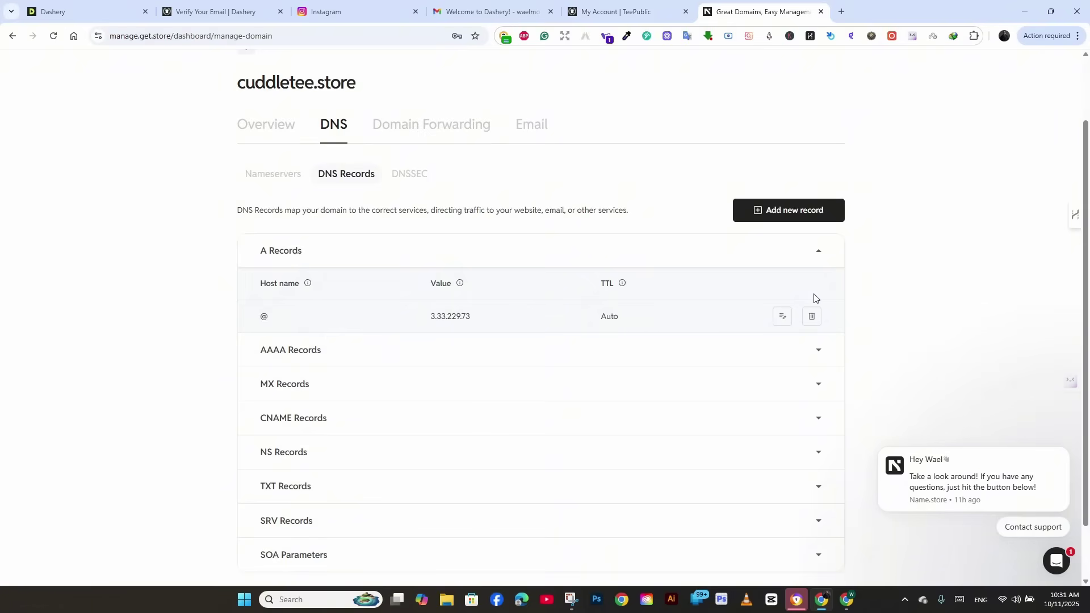
{"action": "scroll", "coordinate": [800, 300], "scroll_direction": "down", "scroll_amount": 1}
Change the existing A record's destination to 15.197.212.204 and save it
{"action": "left_click", "coordinate": [783, 259]}
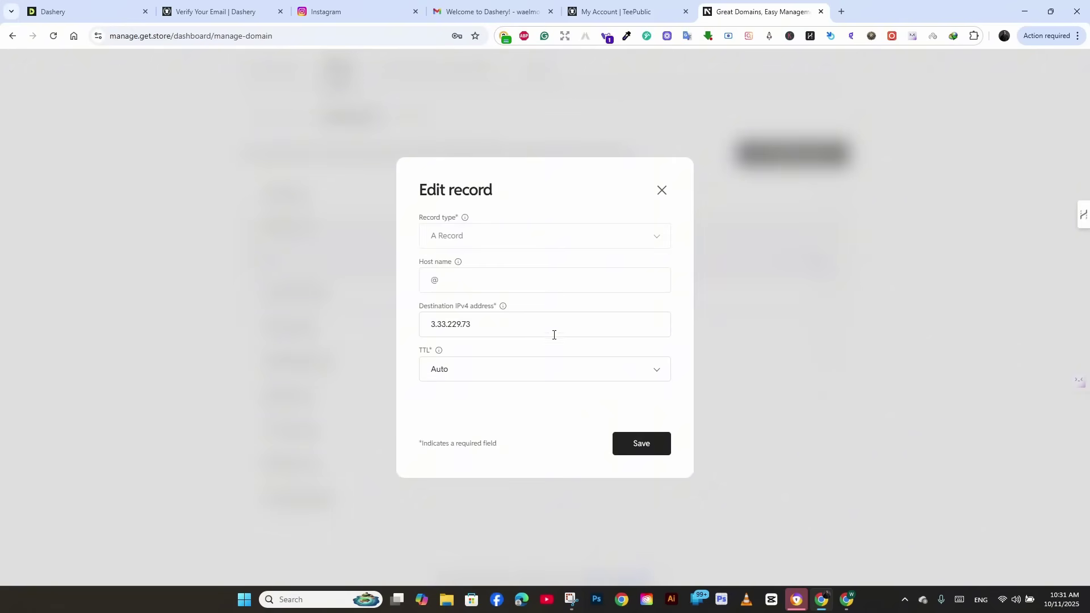
{"action": "left_click", "coordinate": [615, 11]}
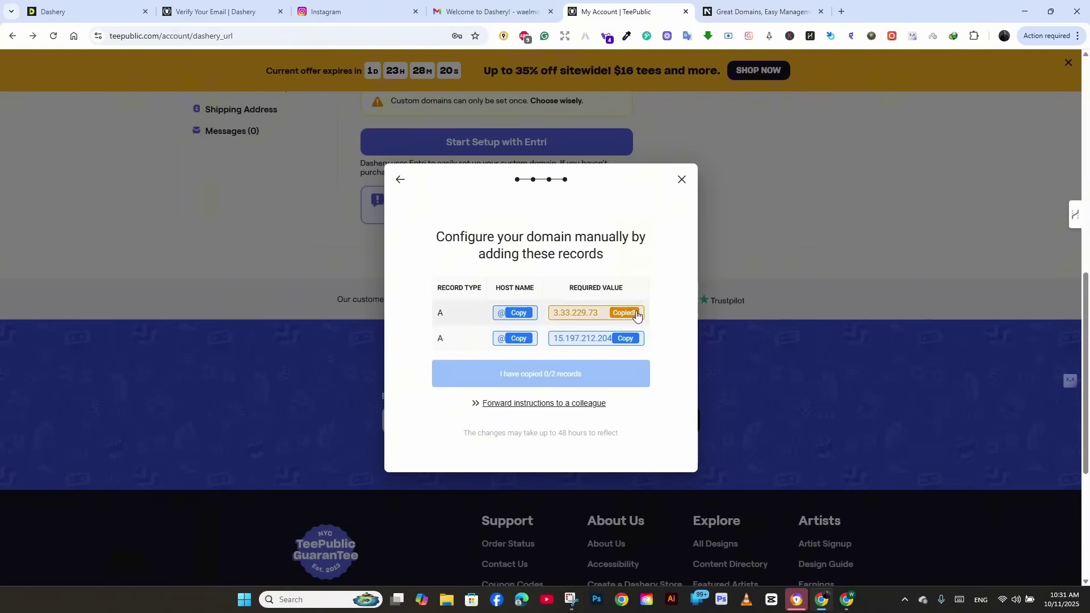
{"action": "left_click", "coordinate": [740, 12]}
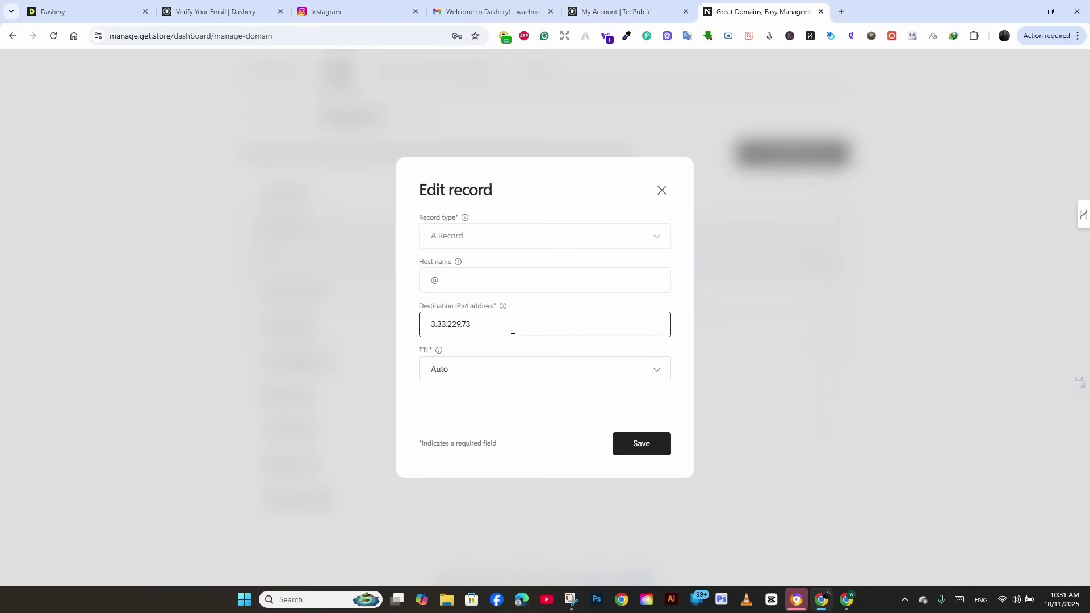
{"action": "key", "text": "ctrl+a"}
{"action": "type", "text": "15.197.212.204"}
{"action": "left_click", "coordinate": [648, 445]}
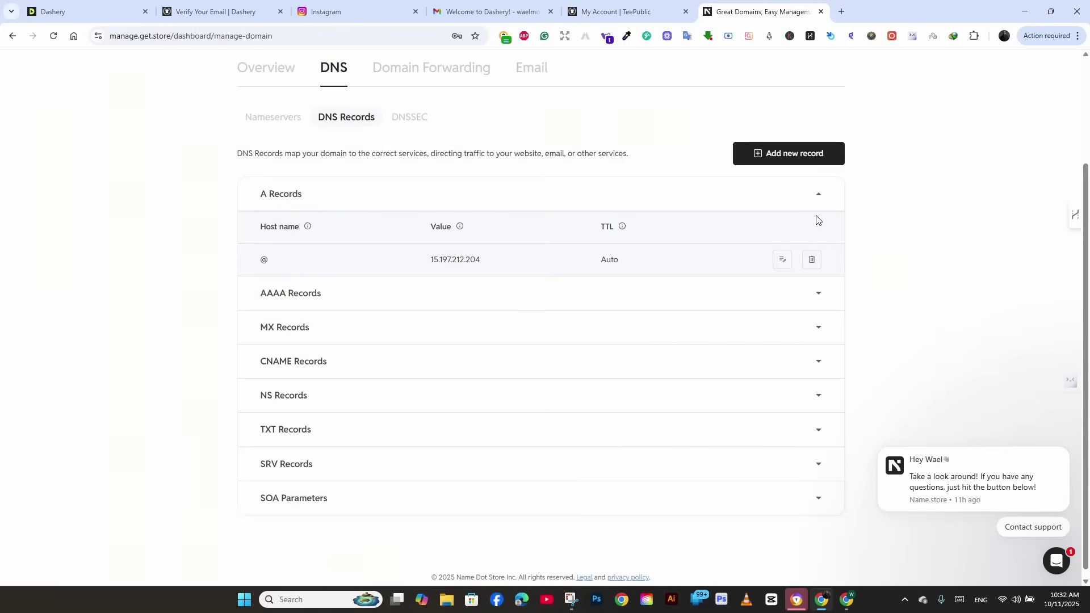
Add a second A record with host @ pointing to 3.33.229.73
{"action": "left_click", "coordinate": [818, 196]}
{"action": "scroll", "coordinate": [510, 272], "scroll_direction": "up", "scroll_amount": 2}
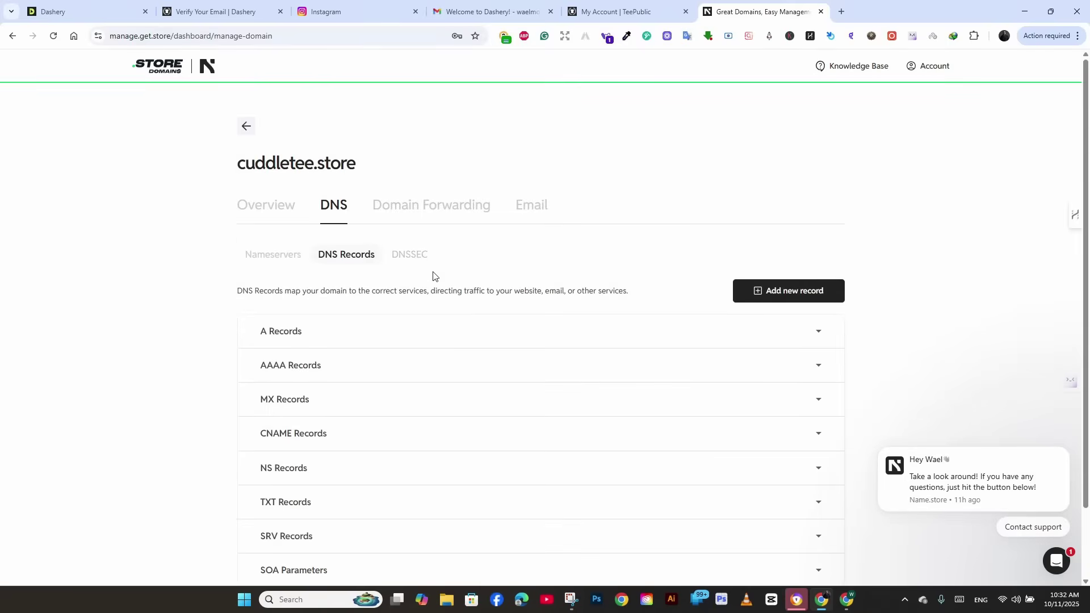
{"action": "left_click", "coordinate": [761, 289]}
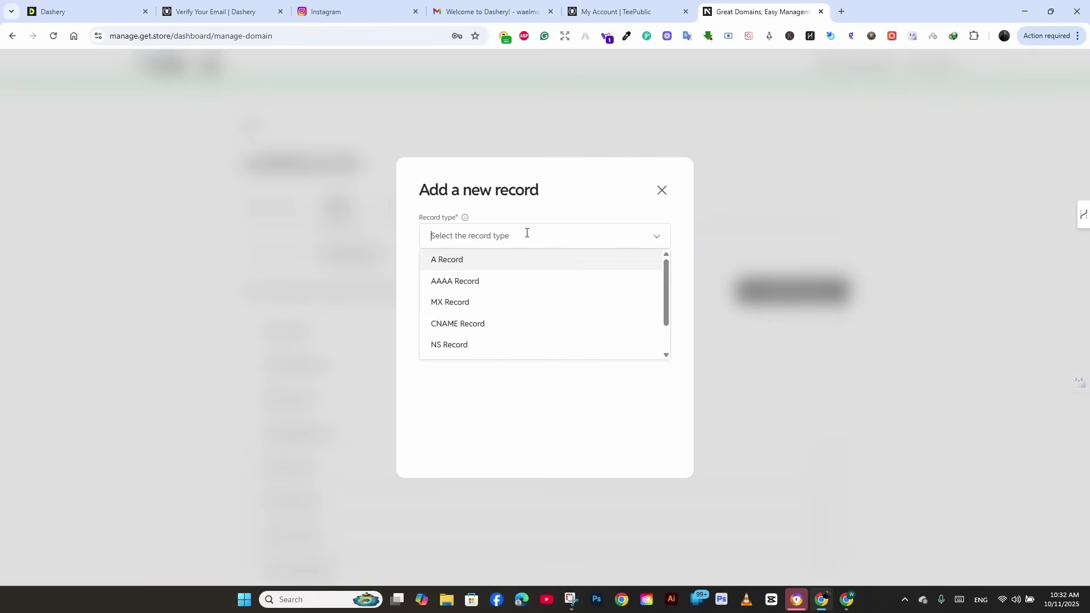
{"action": "left_click", "coordinate": [504, 264]}
{"action": "left_click", "coordinate": [505, 279]}
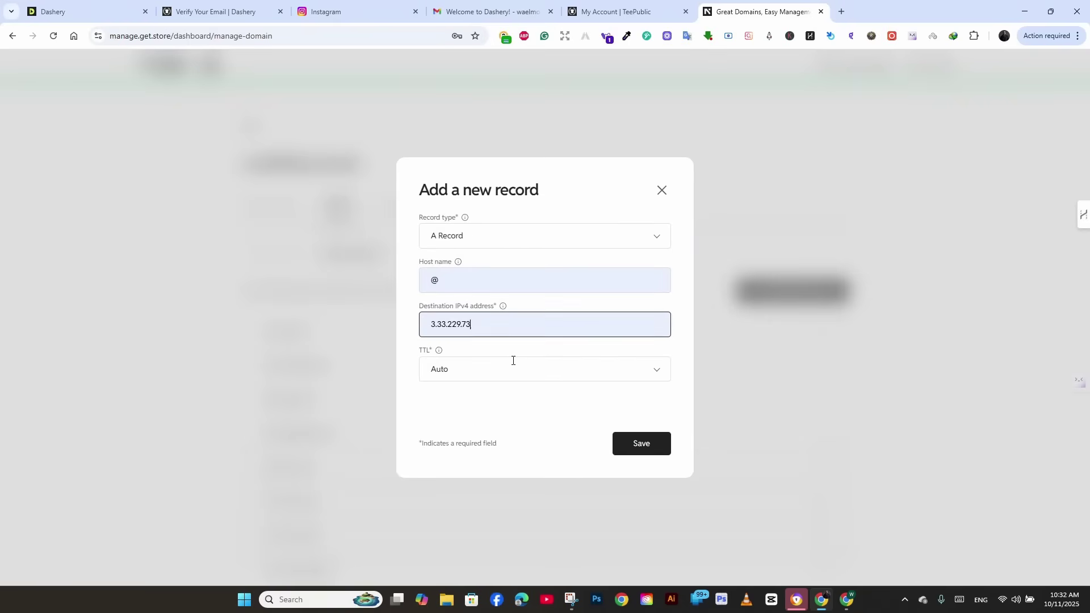
{"action": "left_click", "coordinate": [641, 449]}
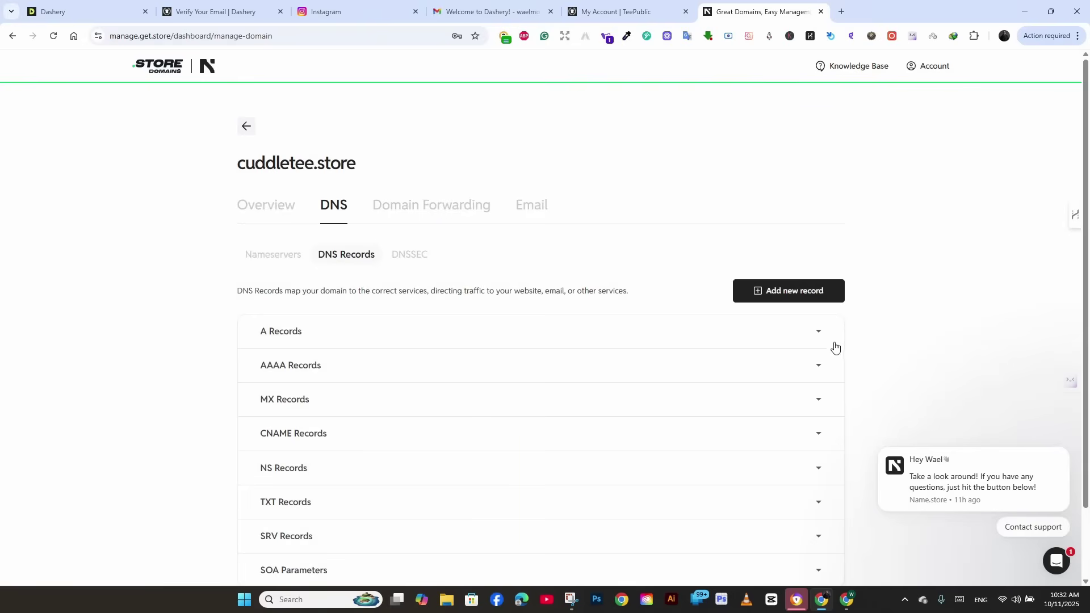
Check that both A records are listed and confirm the DNS setup in Dashery
{"action": "left_click", "coordinate": [823, 333]}
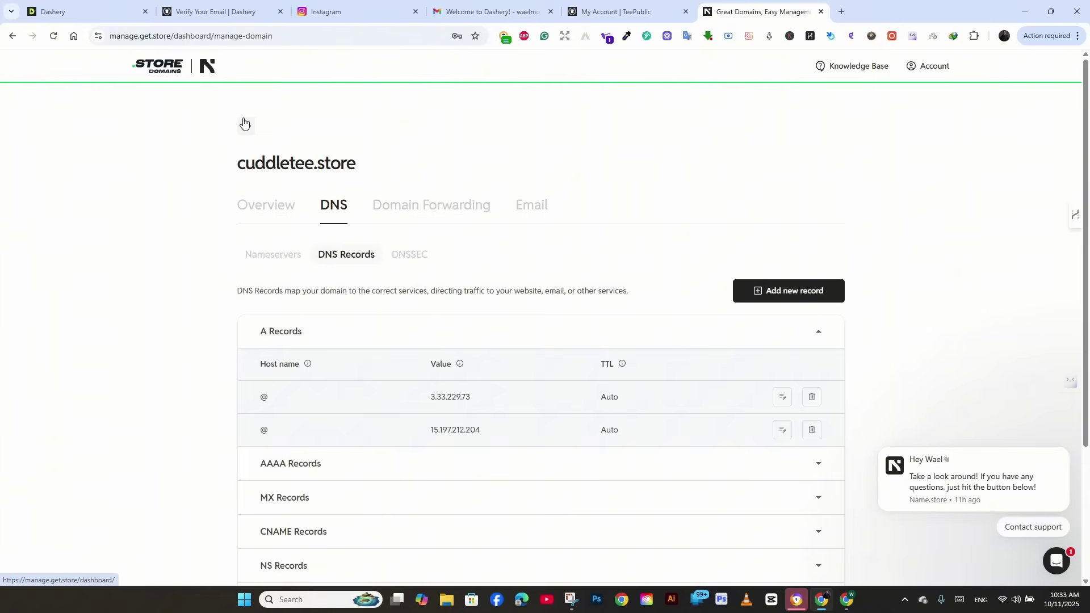
{"action": "scroll", "coordinate": [944, 359], "scroll_direction": "down", "scroll_amount": 3}
{"action": "scroll", "coordinate": [942, 359], "scroll_direction": "up", "scroll_amount": 3}
{"action": "scroll", "coordinate": [944, 360], "scroll_direction": "up", "scroll_amount": 1}
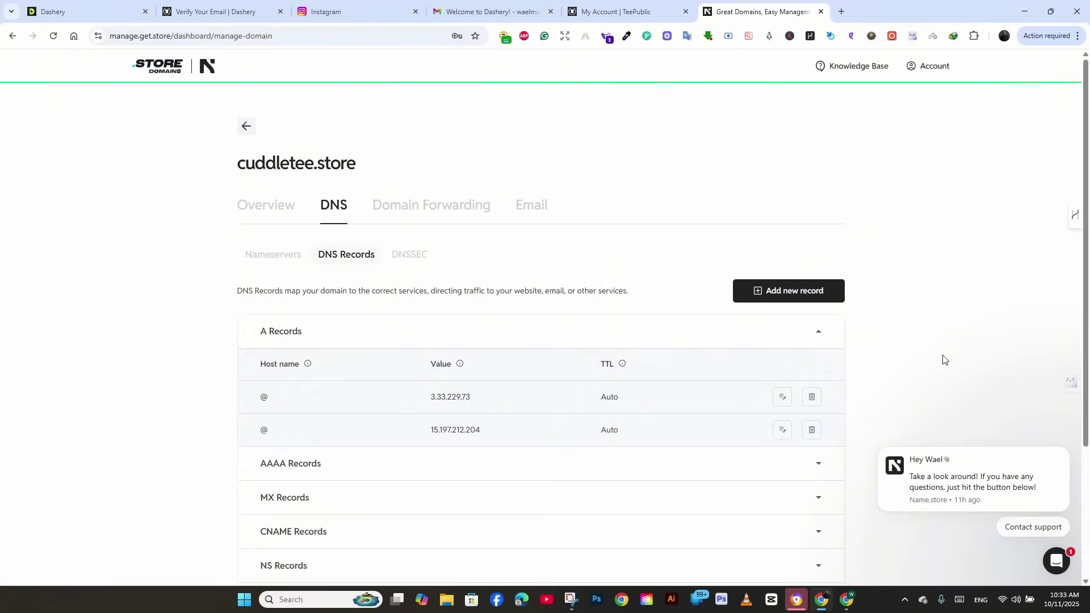
{"action": "scroll", "coordinate": [943, 360], "scroll_direction": "down", "scroll_amount": 5}
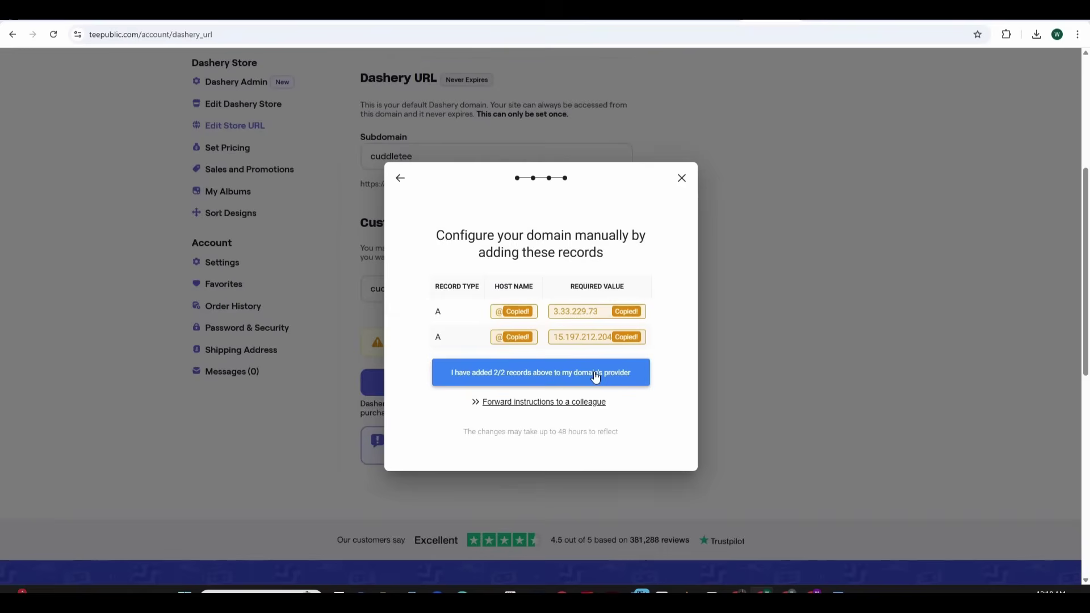
{"action": "left_click", "coordinate": [596, 377]}
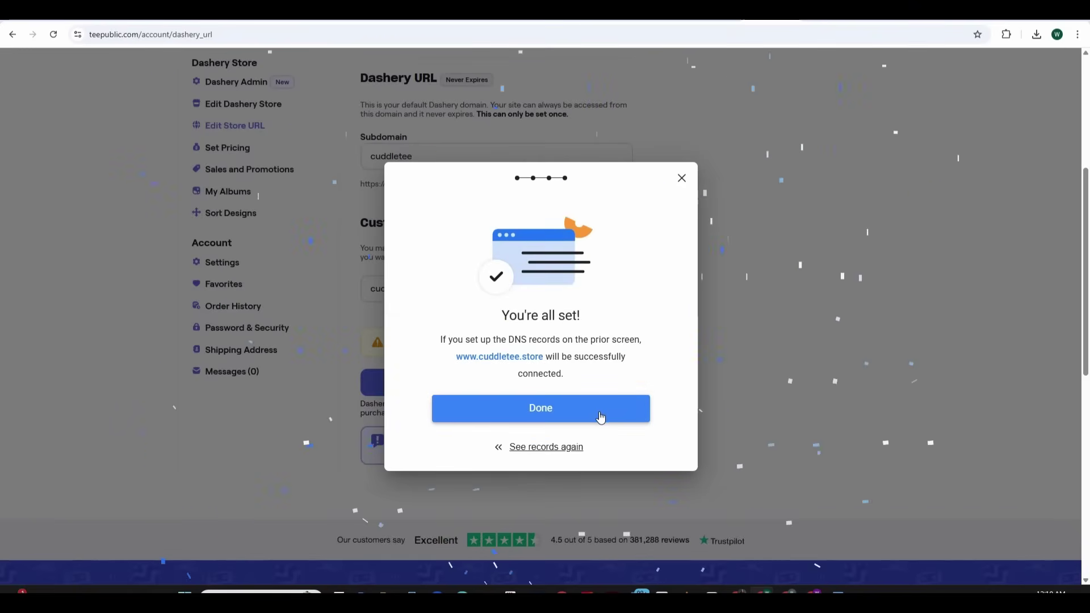
Close the 'You're all set' dialog and view the live CuddleTee storefront at cuddletee.store
{"action": "left_click", "coordinate": [601, 417]}
{"action": "scroll", "coordinate": [567, 366], "scroll_direction": "up", "scroll_amount": 3}
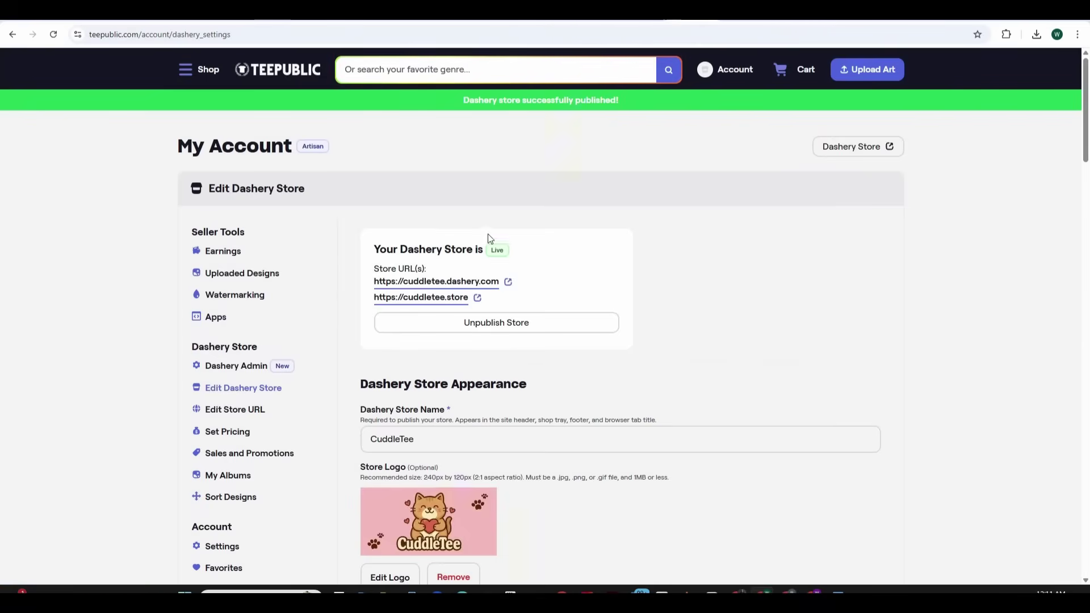
{"action": "left_click", "coordinate": [421, 297]}
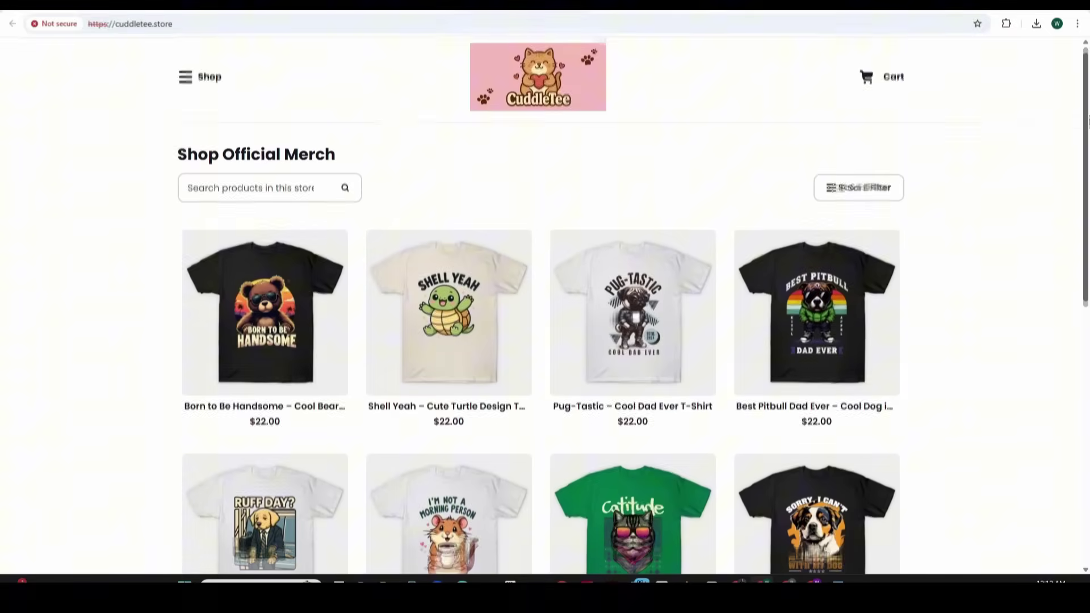
{"action": "left_click_drag", "start_coordinate": [1088, 119], "coordinate": [1088, 382]}
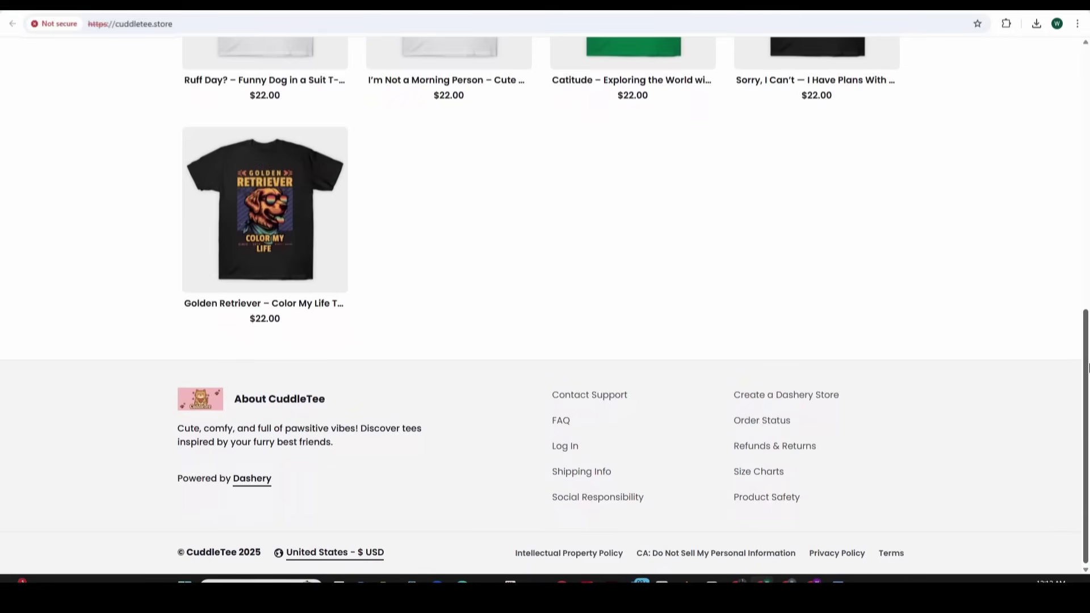
{"action": "left_click_drag", "start_coordinate": [1088, 368], "coordinate": [1088, 363]}
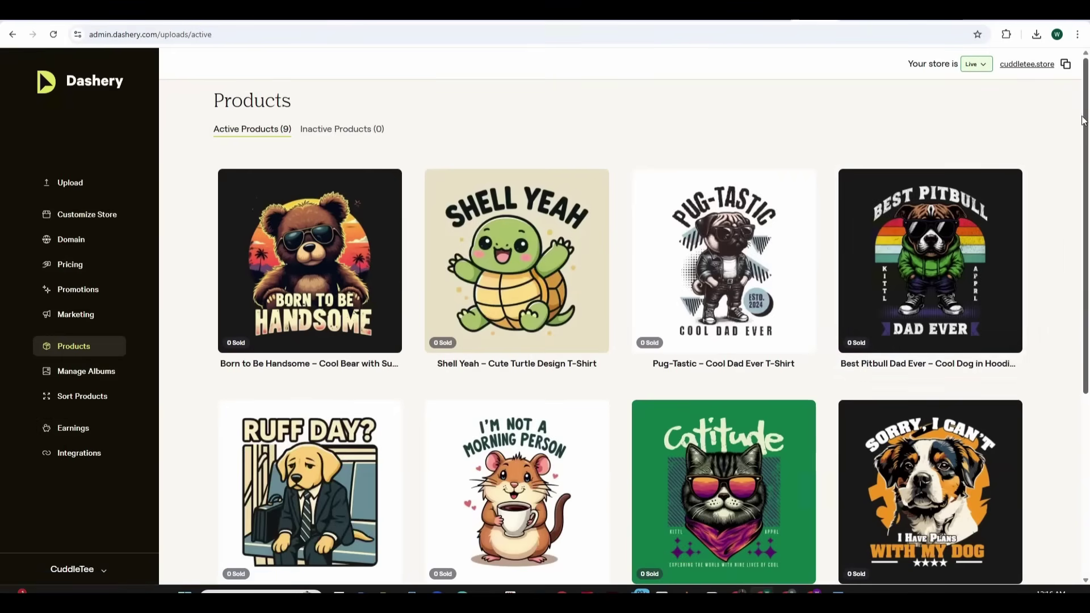
Scroll the cuddletee.dashery.com storefront to the footer and back to the nine $22.00 tees
{"action": "left_click_drag", "start_coordinate": [1085, 116], "coordinate": [1085, 341]}
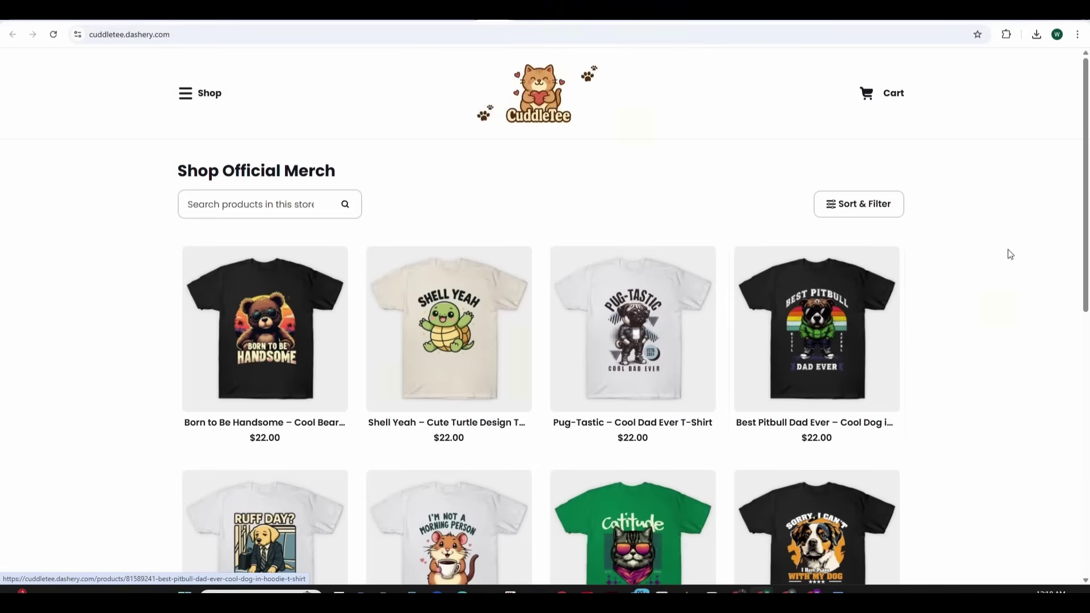
{"action": "scroll", "coordinate": [1053, 299], "scroll_direction": "down", "scroll_amount": 10}
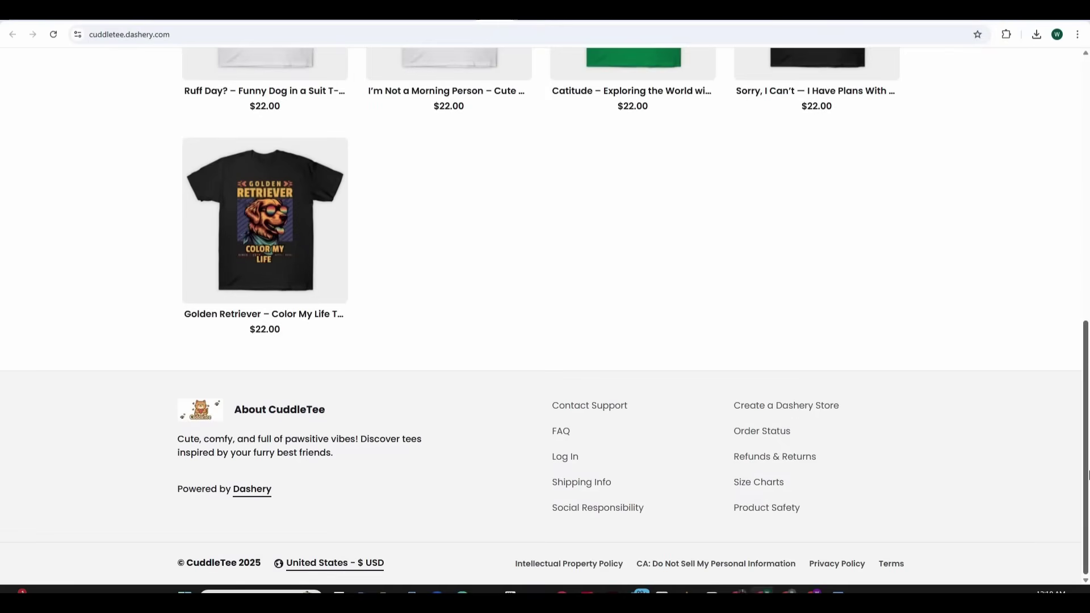
{"action": "scroll", "coordinate": [1065, 314], "scroll_direction": "up", "scroll_amount": 10}
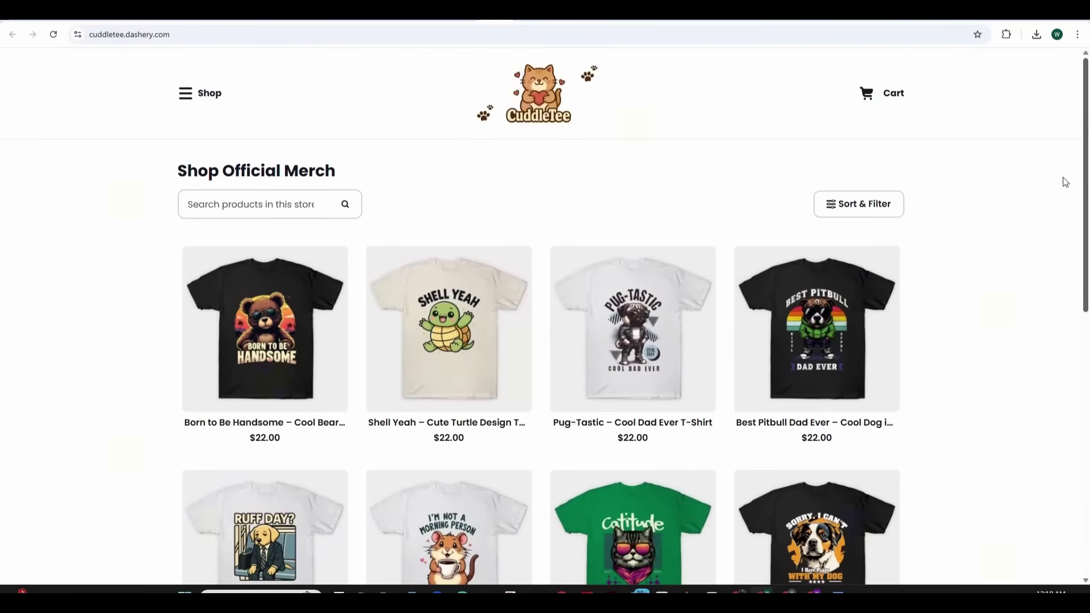
{"action": "scroll", "coordinate": [1064, 204], "scroll_direction": "down", "scroll_amount": 10}
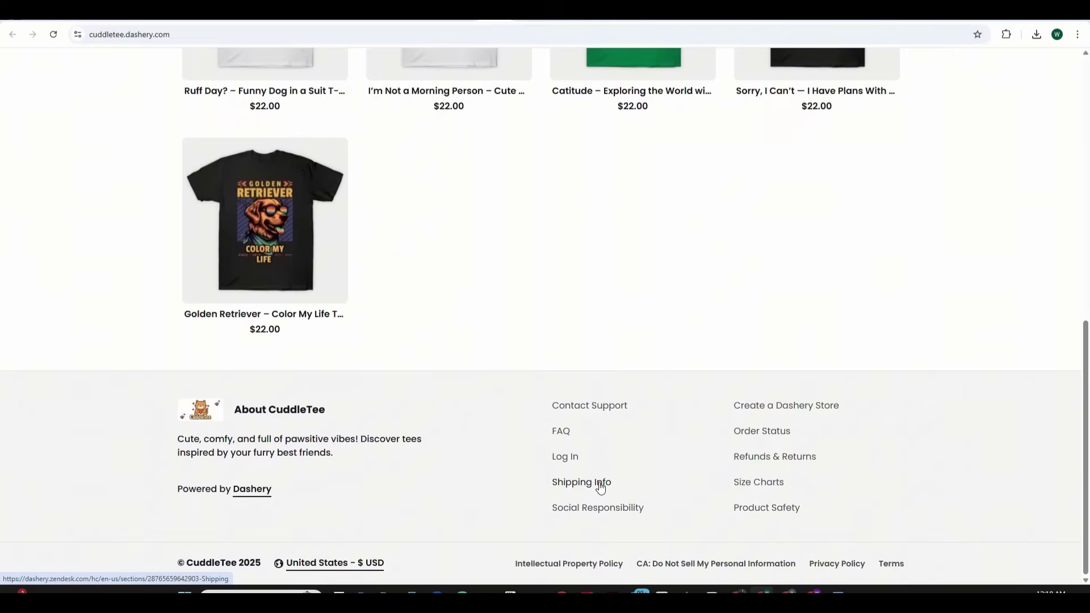
{"action": "scroll", "coordinate": [1077, 170], "scroll_direction": "up", "scroll_amount": 10}
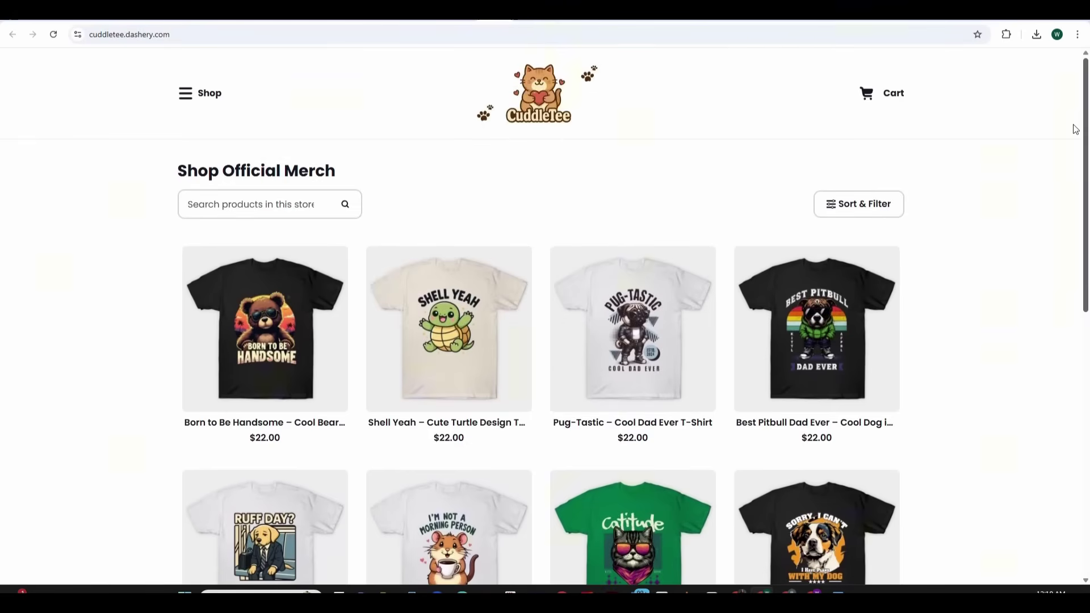
{"action": "scroll", "coordinate": [1073, 141], "scroll_direction": "down", "scroll_amount": 1}
{"action": "scroll", "coordinate": [1055, 209], "scroll_direction": "down", "scroll_amount": 3}
{"action": "scroll", "coordinate": [1056, 197], "scroll_direction": "up", "scroll_amount": 1}
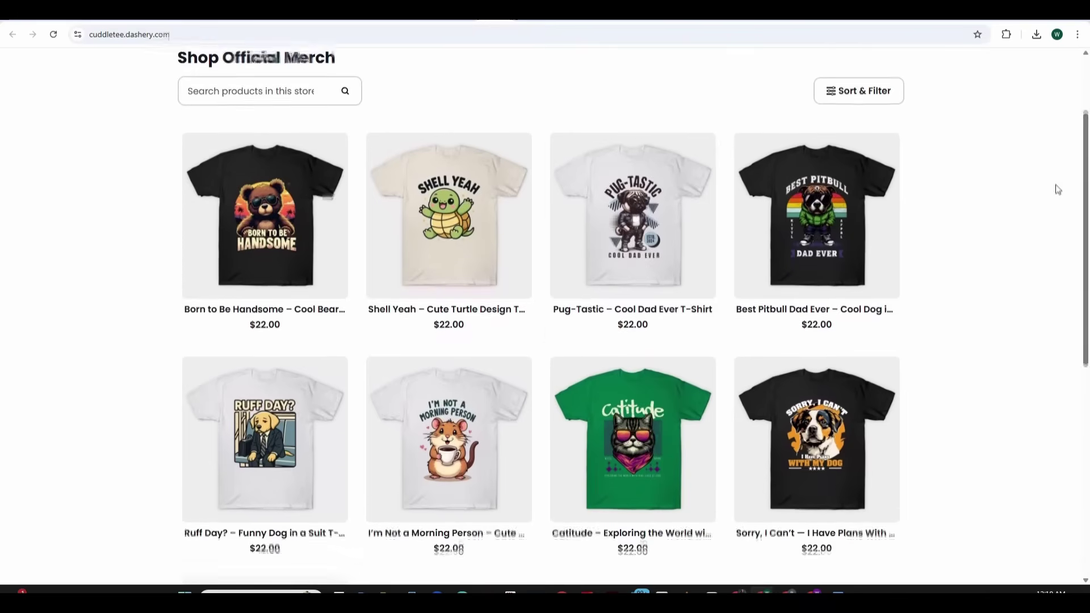
Open the I'm Not a Morning Person hamster T-shirt and preview it in Orange and Soft Pink
{"action": "left_click", "coordinate": [427, 453]}
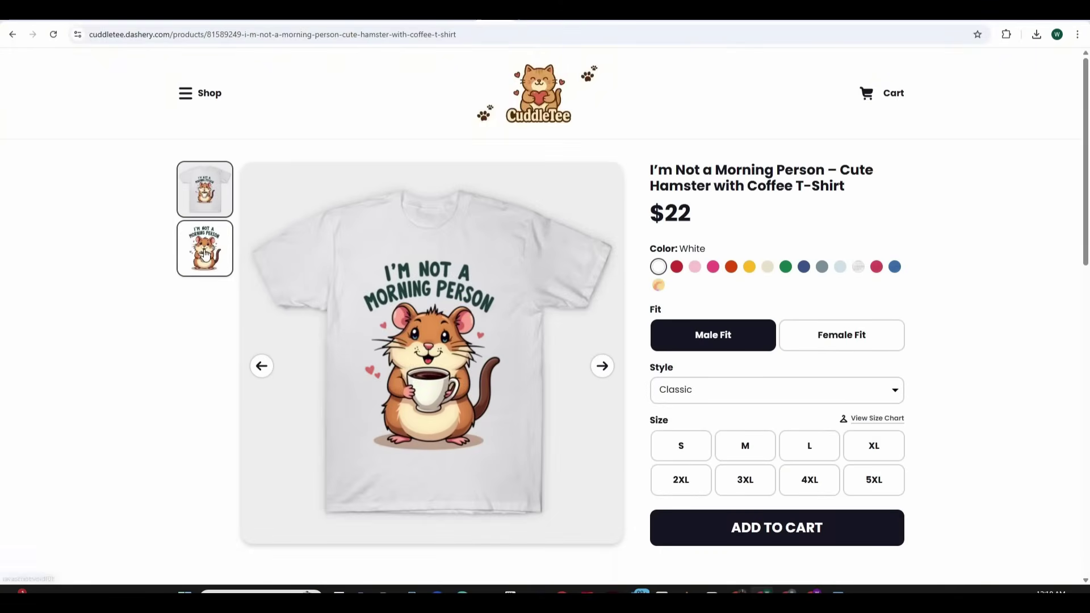
{"action": "left_click_drag", "start_coordinate": [1083, 215], "coordinate": [1076, 221]}
{"action": "left_click", "coordinate": [732, 244]}
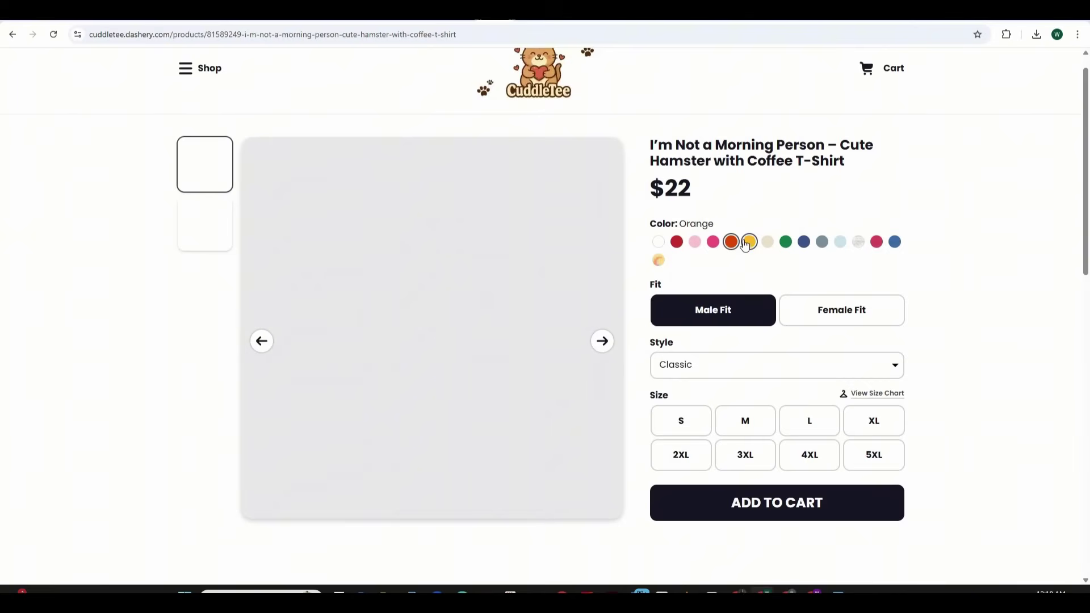
{"action": "left_click", "coordinate": [695, 241]}
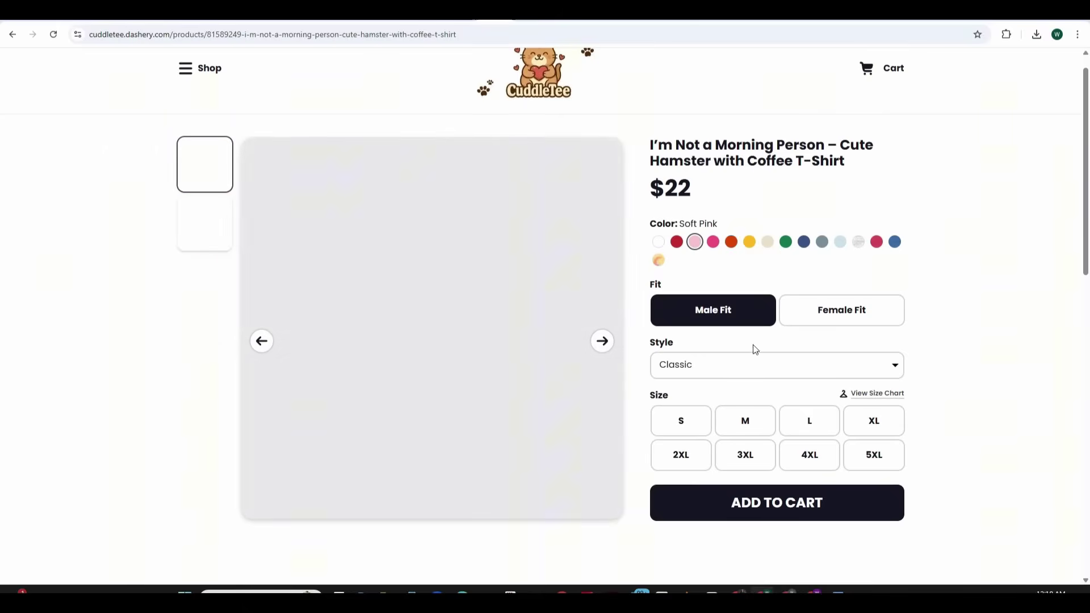
Switch the shirt style to Heavyweight, then Vintage, then Active
{"action": "left_click", "coordinate": [831, 372]}
{"action": "key", "text": "Down"}
{"action": "key", "text": "Return"}
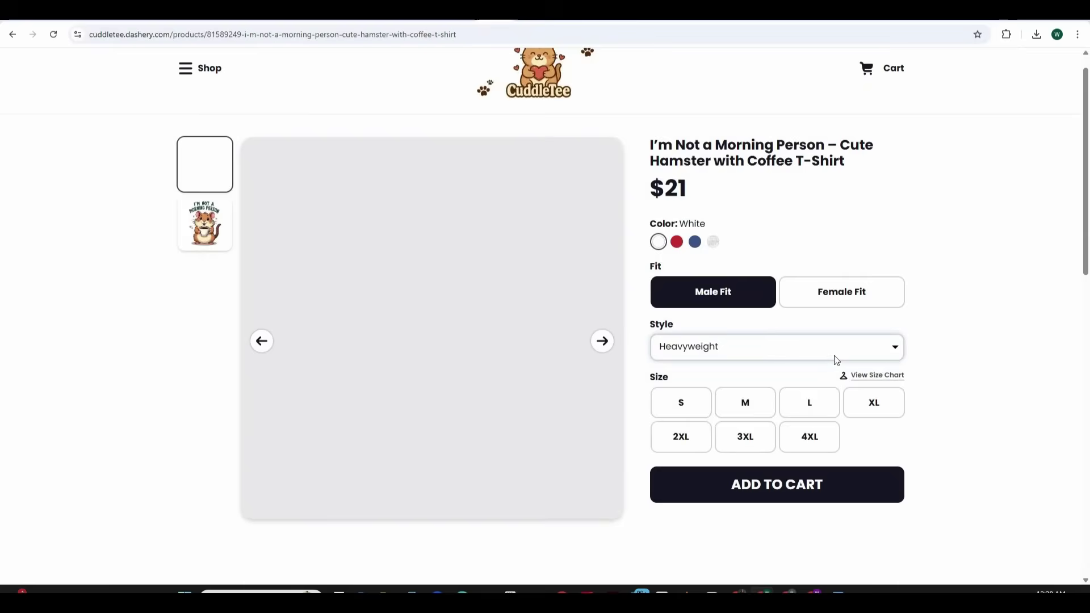
{"action": "left_click", "coordinate": [832, 356]}
{"action": "key", "text": "Down"}
{"action": "key", "text": "Down"}
{"action": "key", "text": "Down"}
{"action": "key", "text": "Down"}
{"action": "key", "text": "Down"}
{"action": "key", "text": "Return"}
{"action": "left_click", "coordinate": [786, 354]}
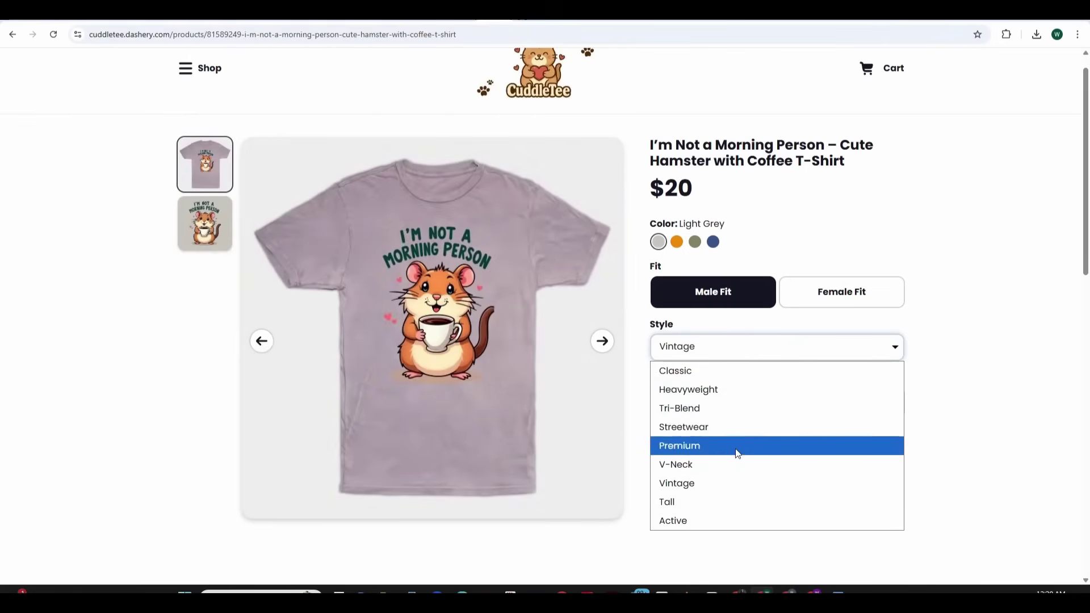
{"action": "left_click", "coordinate": [732, 526]}
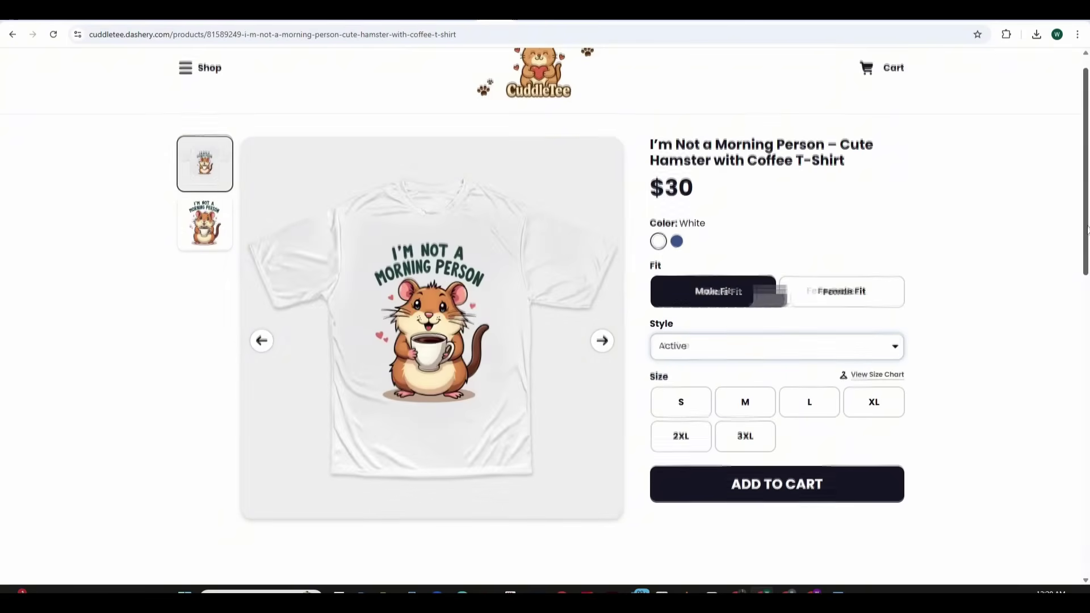
Scroll through the related products, then return to the Customize Store page
{"action": "scroll", "coordinate": [1002, 262], "scroll_direction": "down", "scroll_amount": 7}
{"action": "scroll", "coordinate": [1059, 323], "scroll_direction": "down", "scroll_amount": 2}
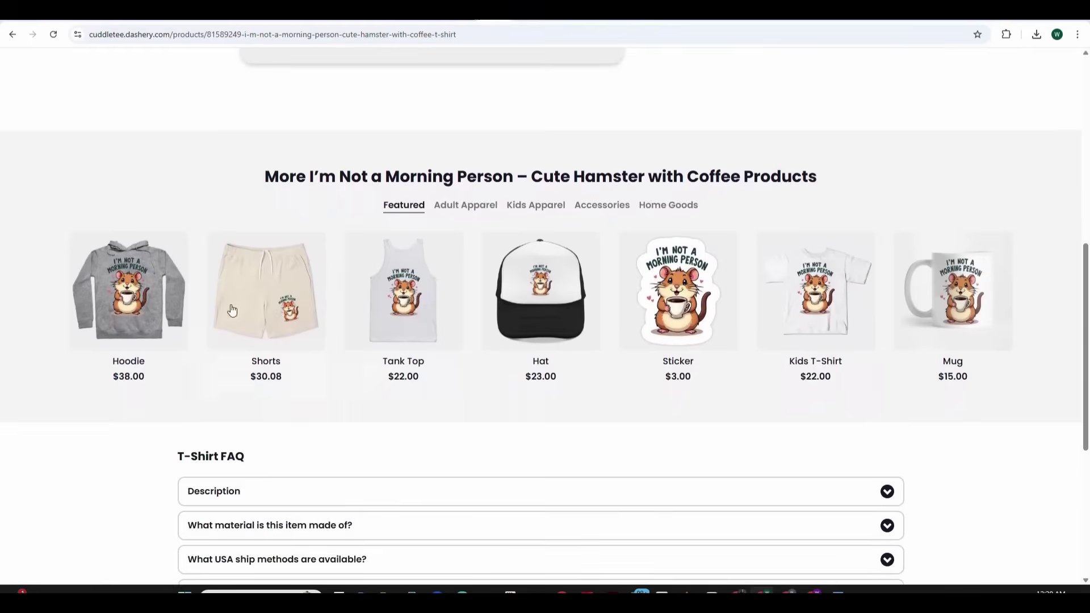
{"action": "left_click", "coordinate": [128, 290]}
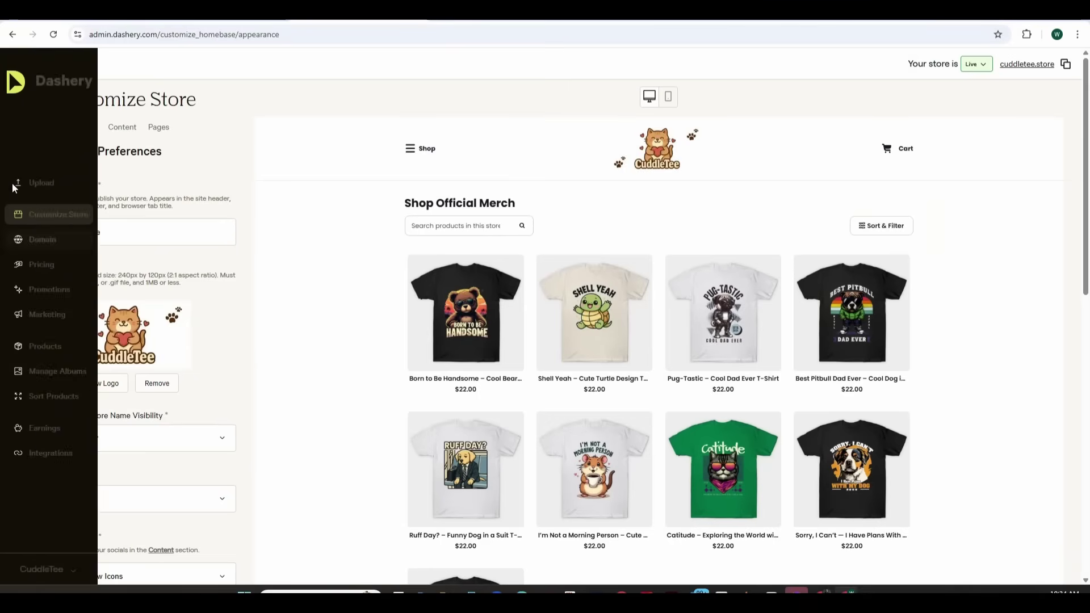
Move through Domain and Integrations to the Earnings page offering PayPal or Payoneer payouts
{"action": "left_click", "coordinate": [71, 239]}
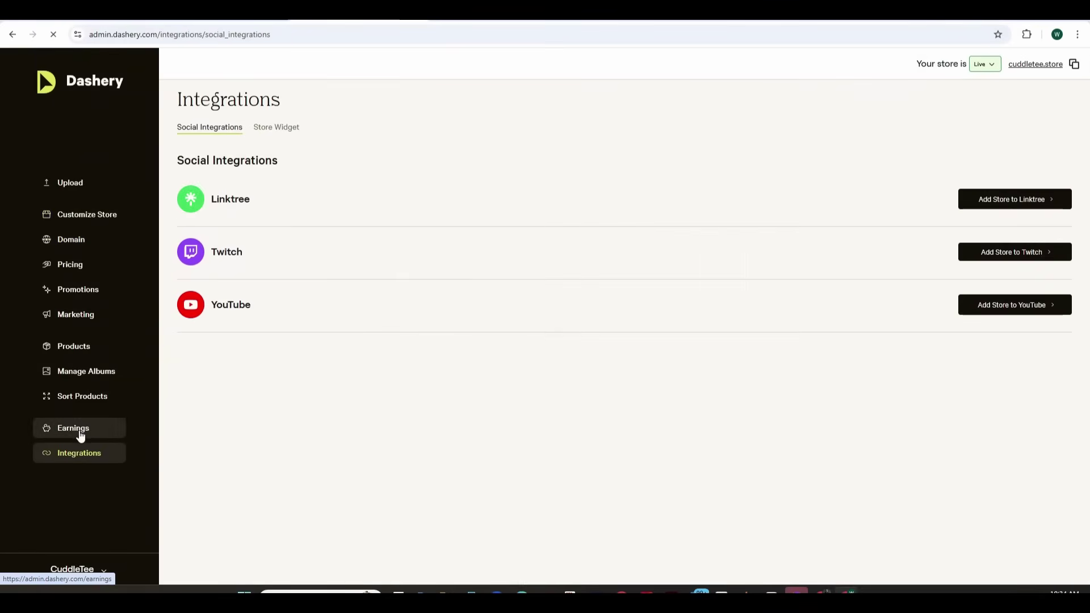
{"action": "left_click", "coordinate": [80, 430]}
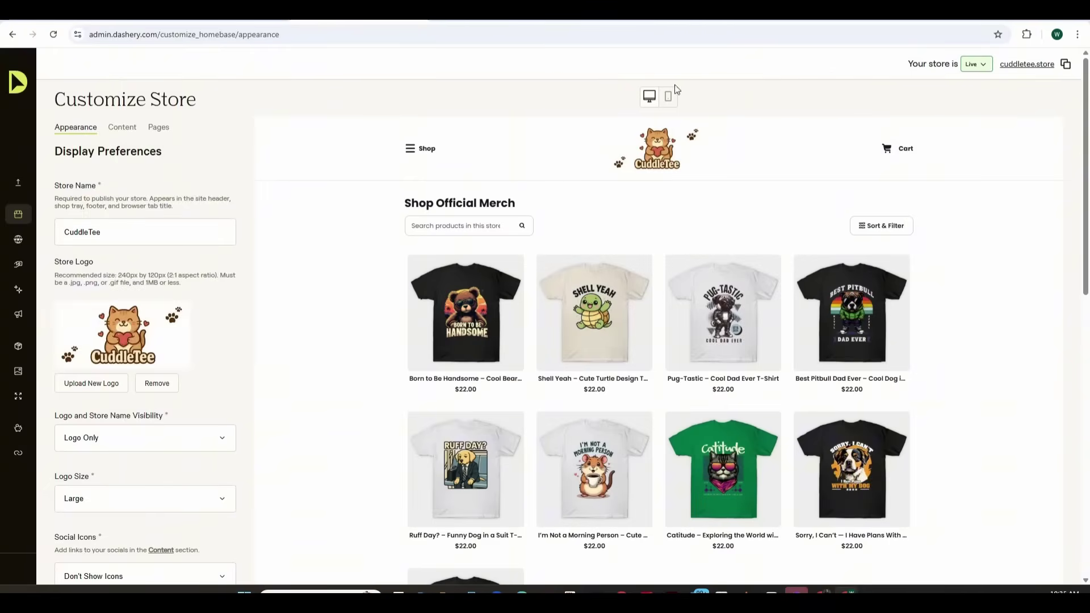
{"action": "mouse_move", "coordinate": [21, 225]}
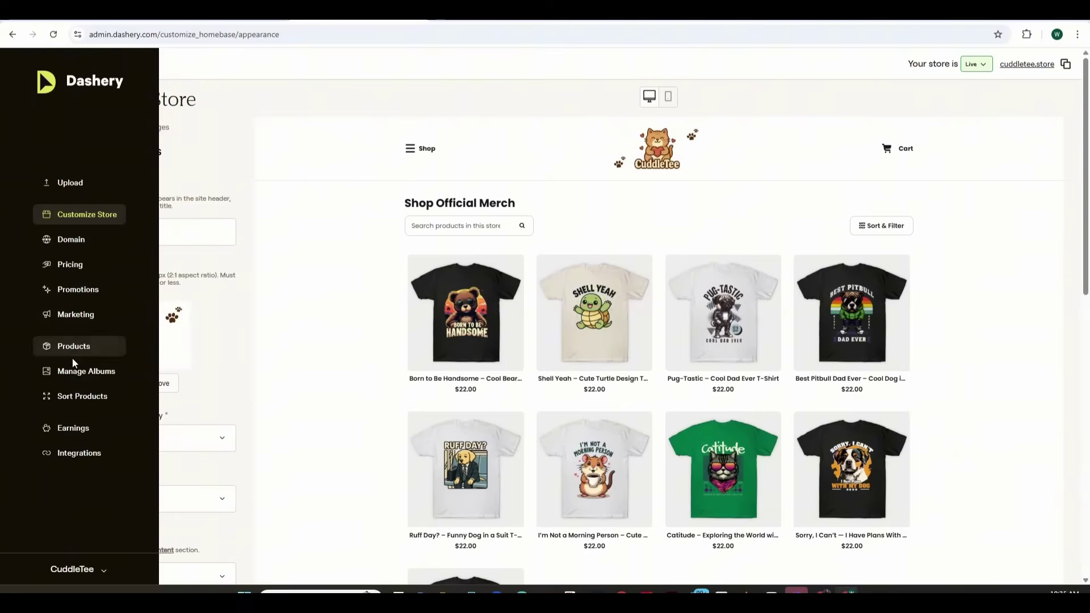
{"action": "left_click", "coordinate": [76, 428]}
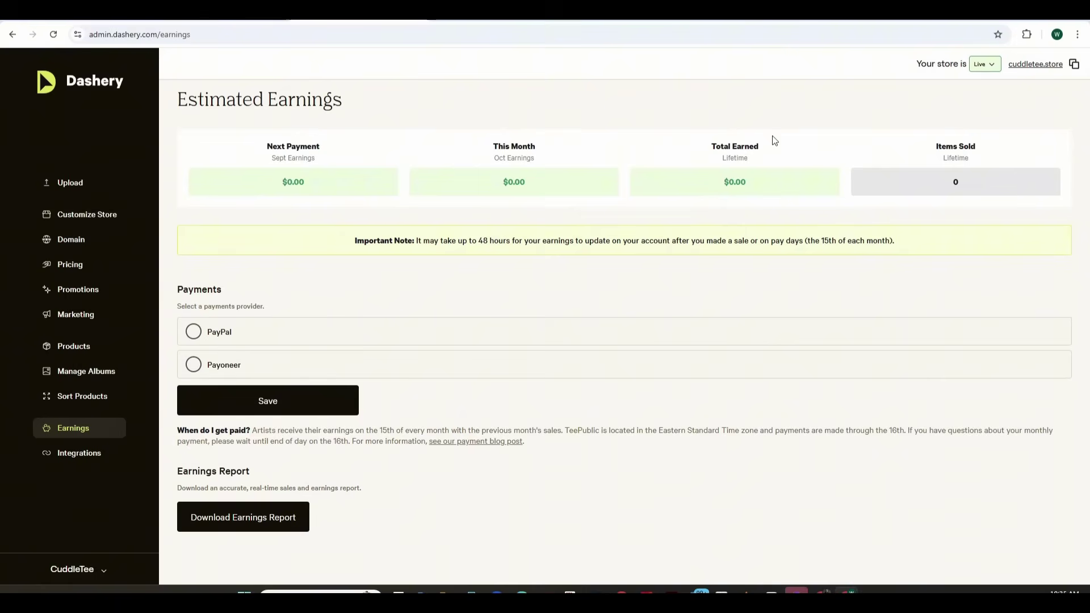